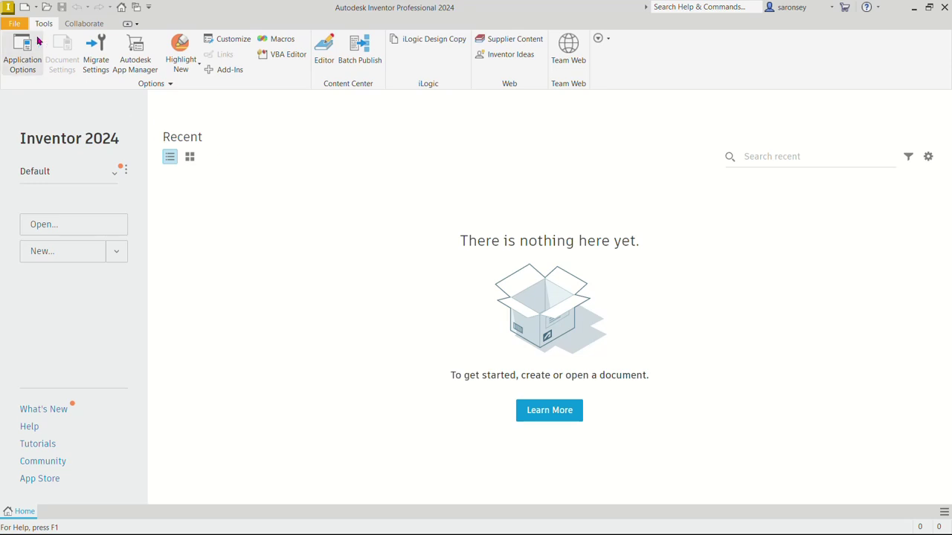
Create a new part from the metric Standard (mm).ipt template.
click(25, 8)
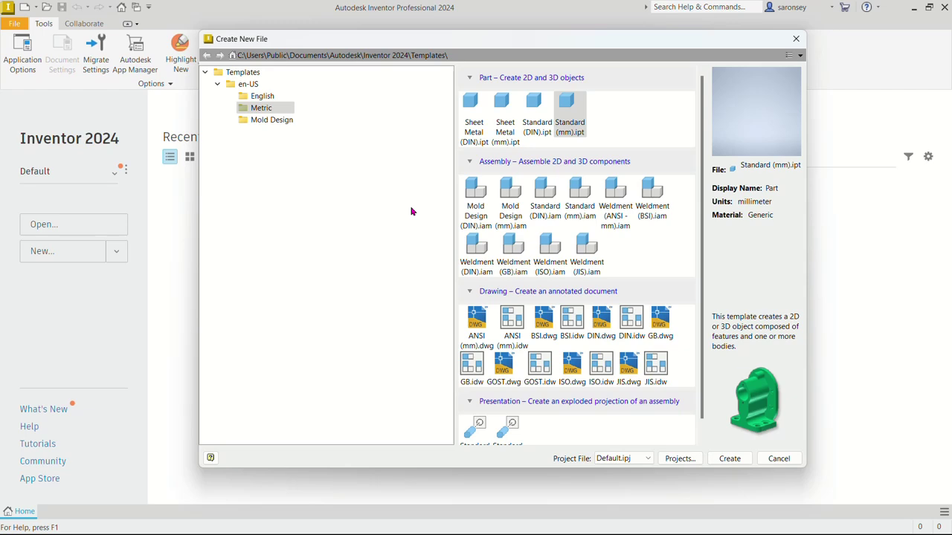
click(573, 134)
click(581, 109)
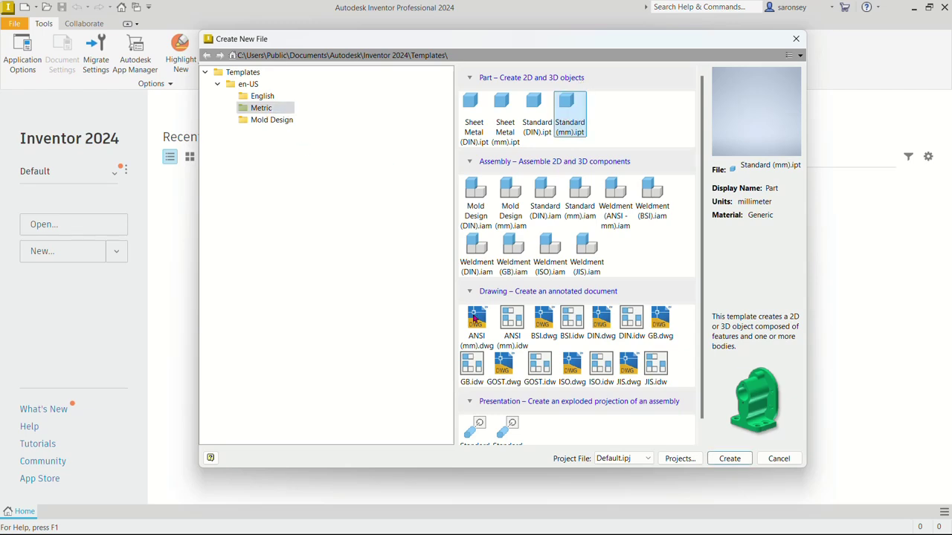
click(729, 456)
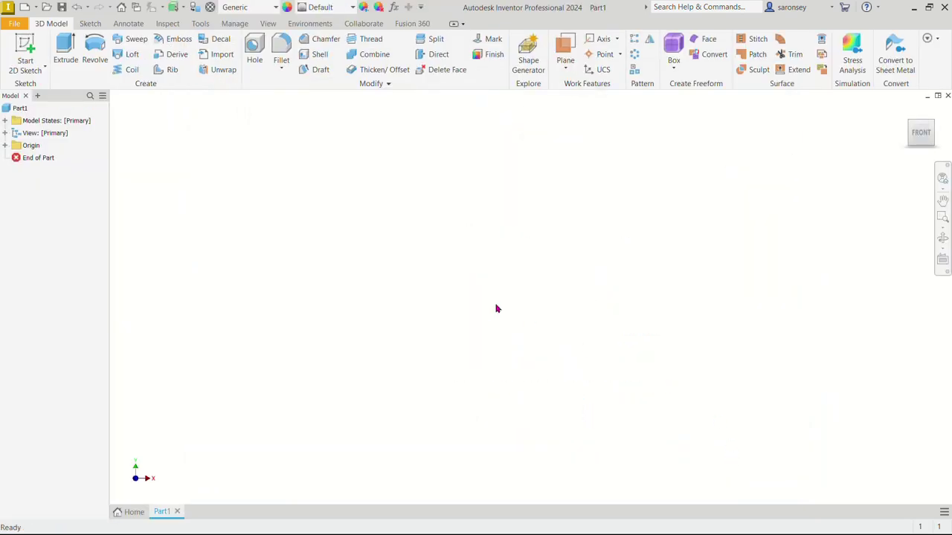
Set the application's in-canvas color scheme to Light with a 1 Color background and apply it.
click(201, 24)
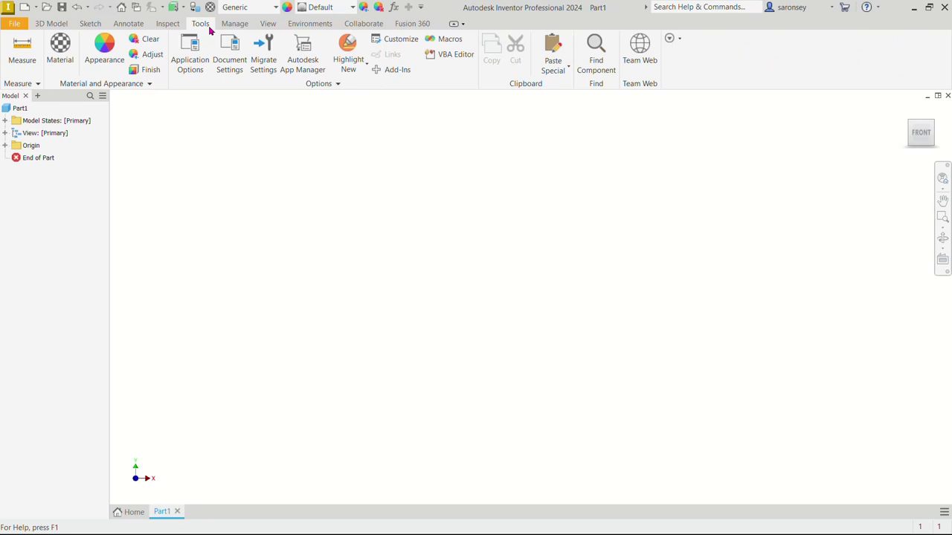
click(199, 65)
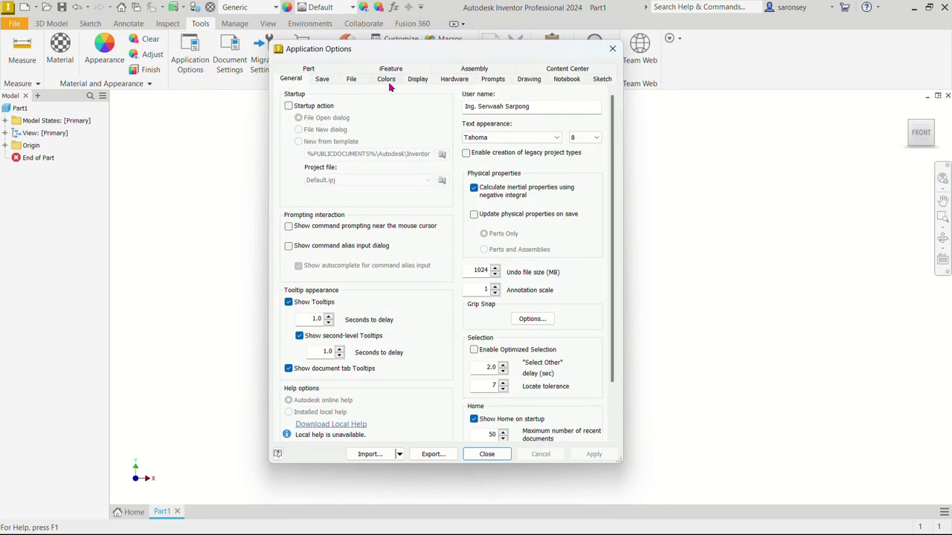
click(388, 80)
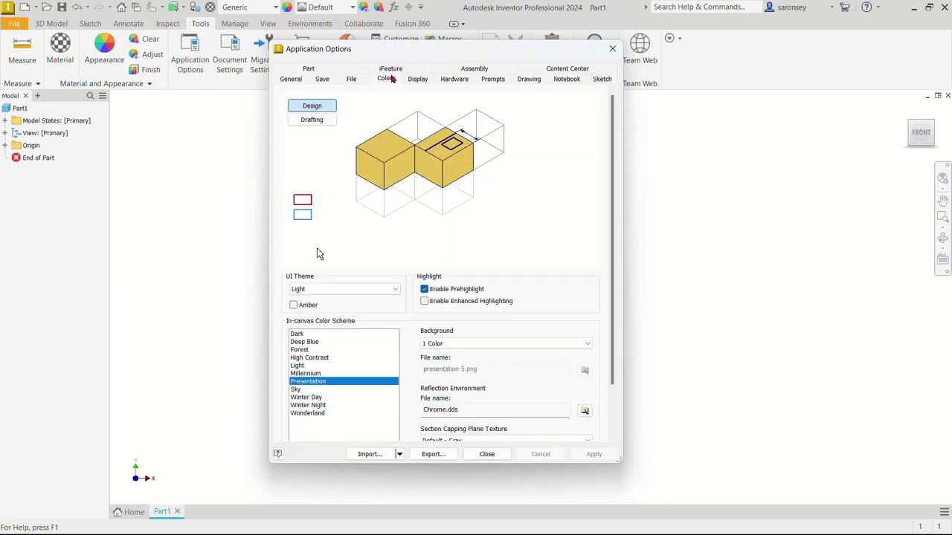
click(313, 366)
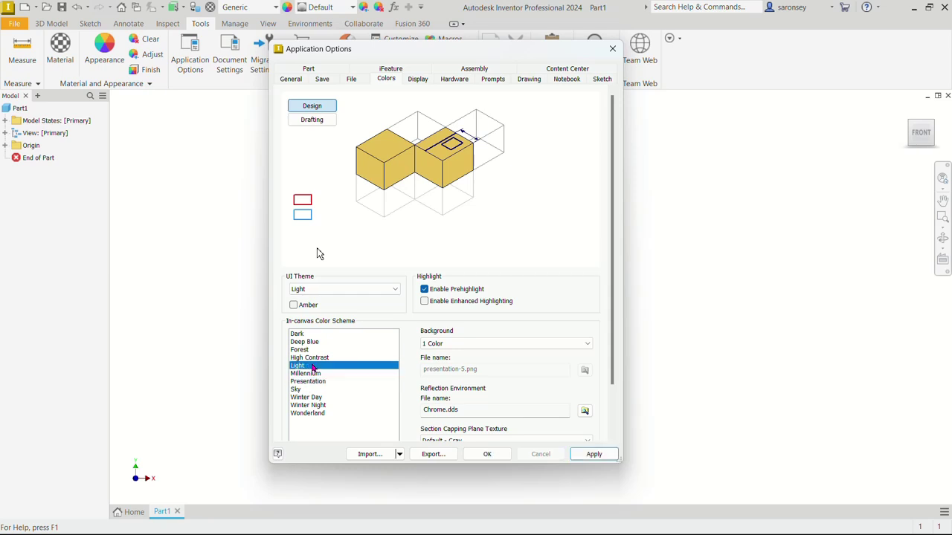
click(449, 342)
click(459, 354)
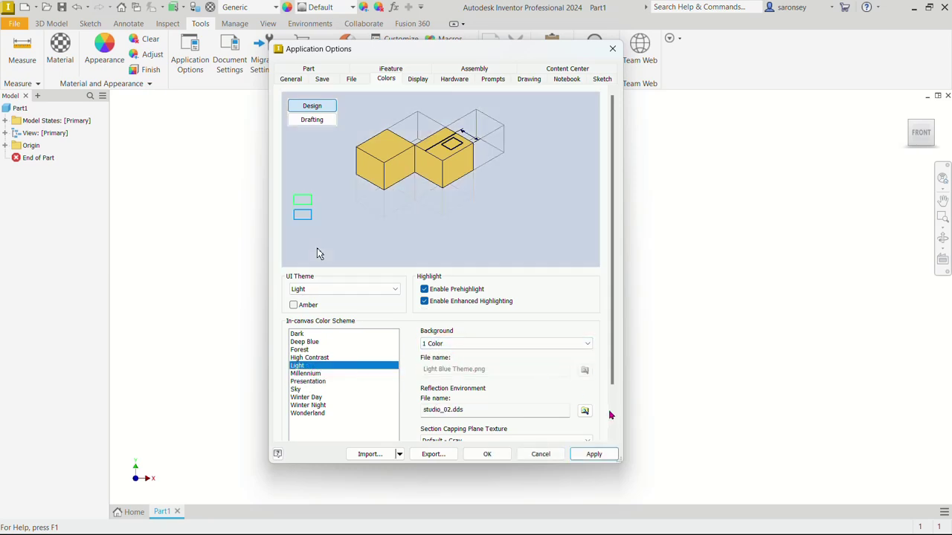
click(595, 453)
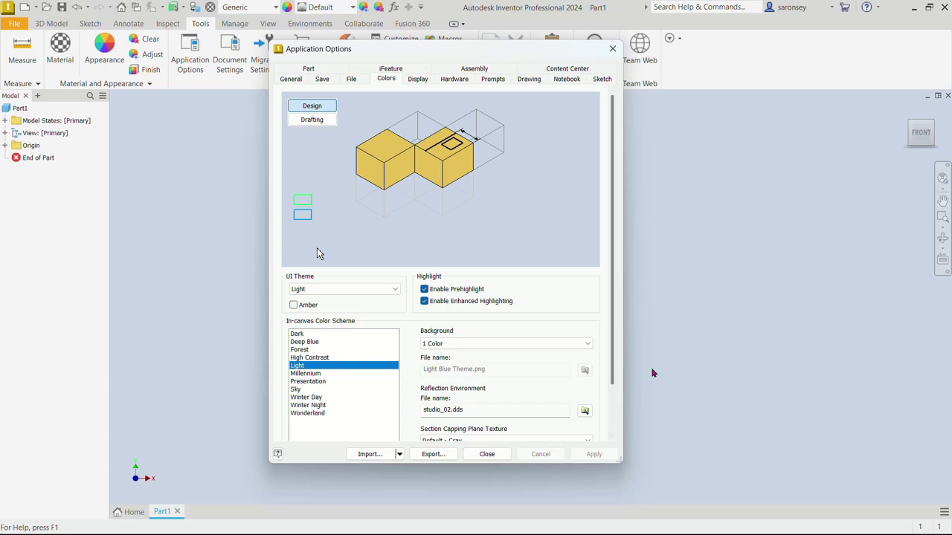
click(612, 49)
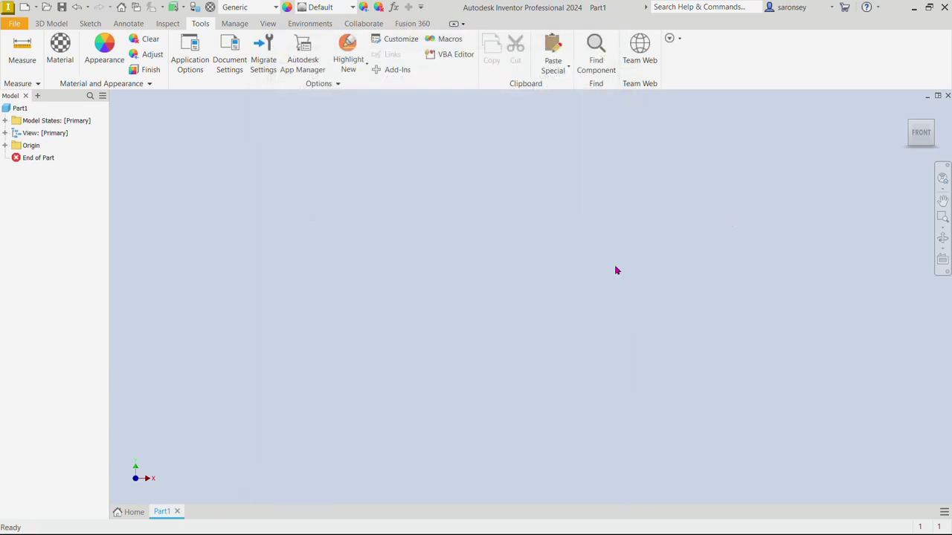
Start a 2D sketch on the vertical YZ origin plane.
click(50, 23)
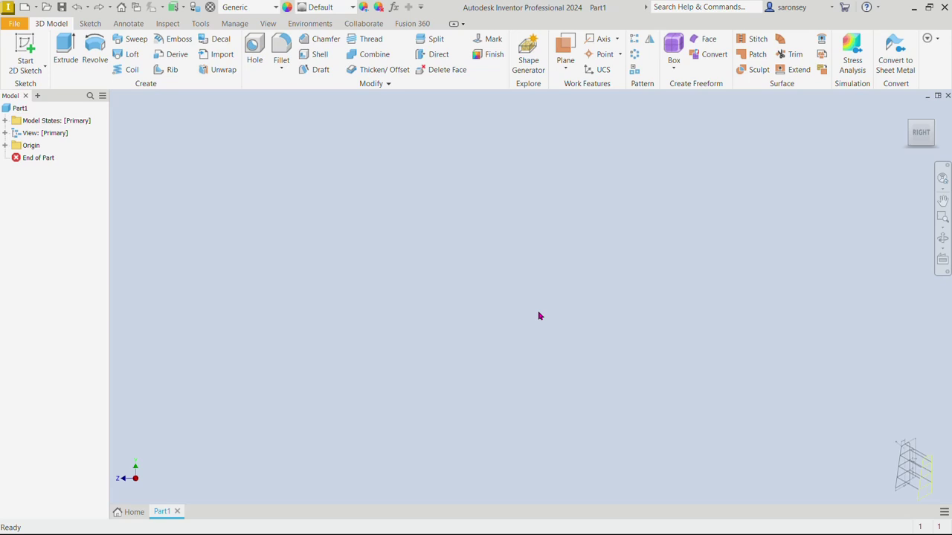
click(25, 58)
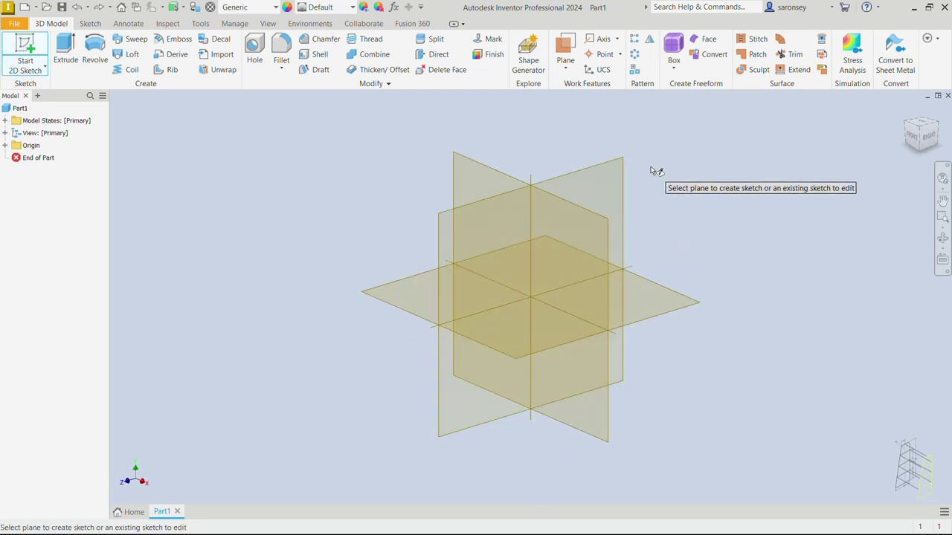
click(608, 176)
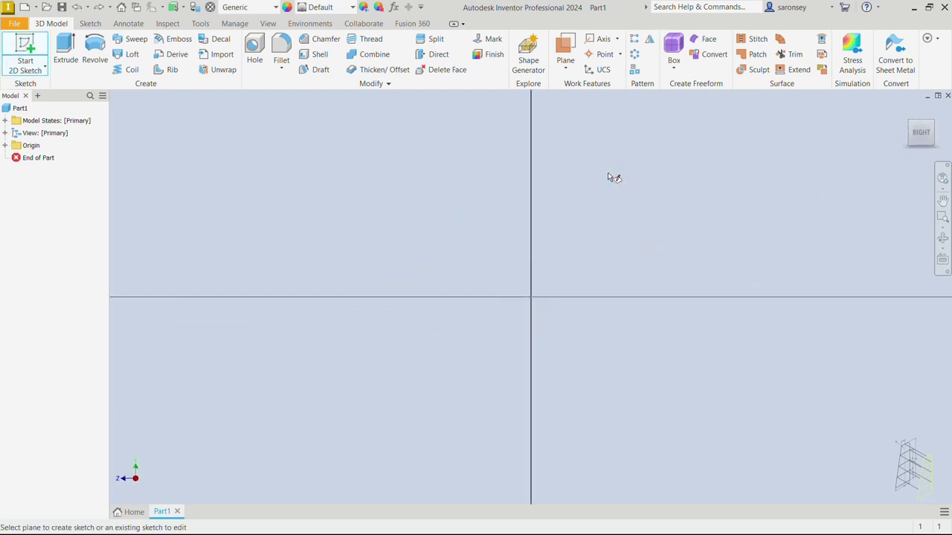
Draw a vertical line 1250 mm long upward from the sketch origin.
click(65, 58)
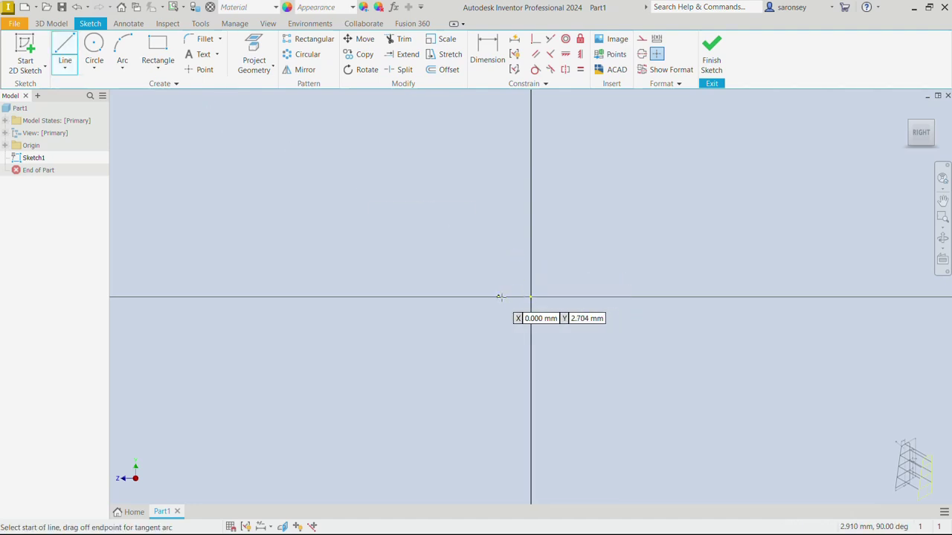
click(530, 297)
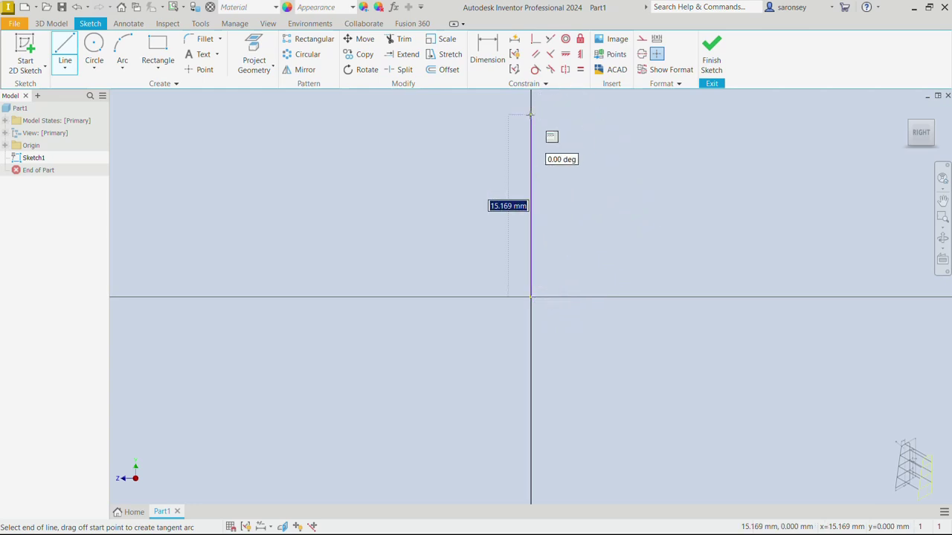
text(1250)
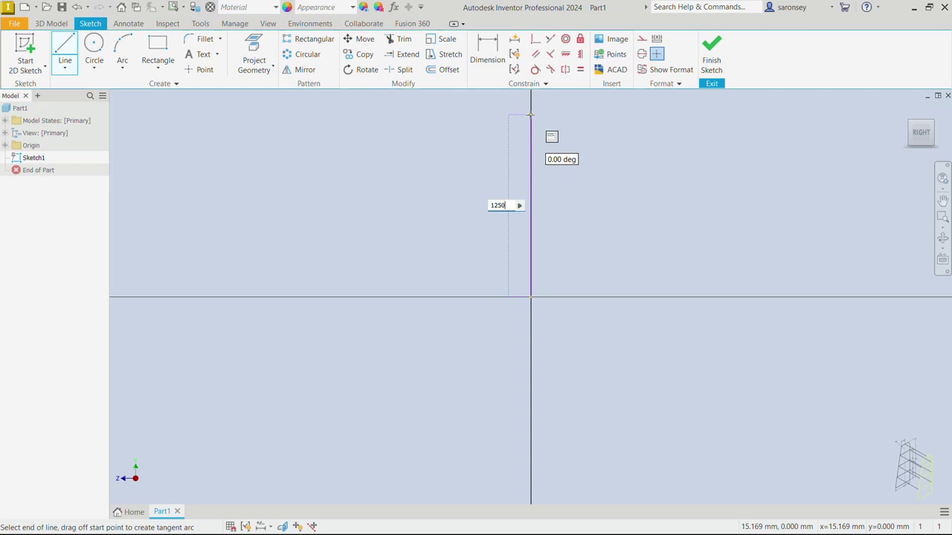
key(Return)
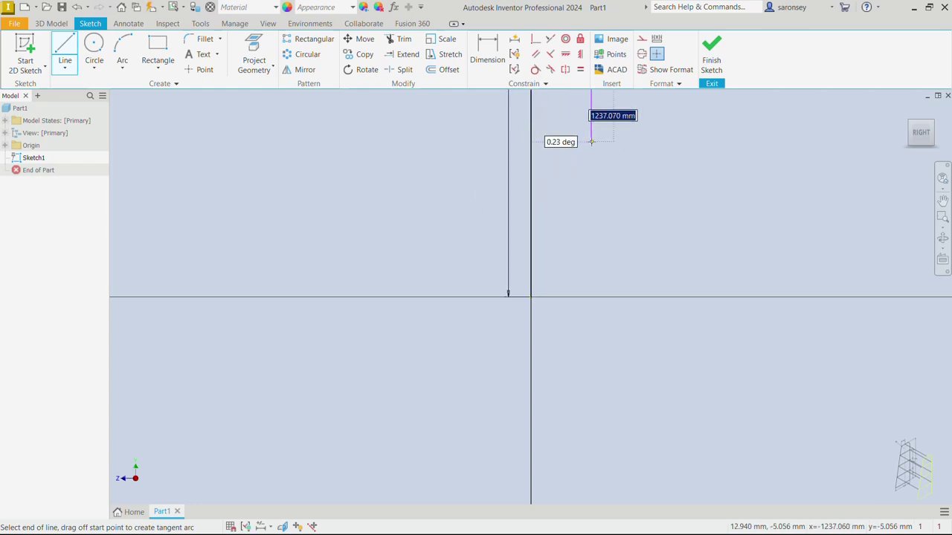
key(Escape)
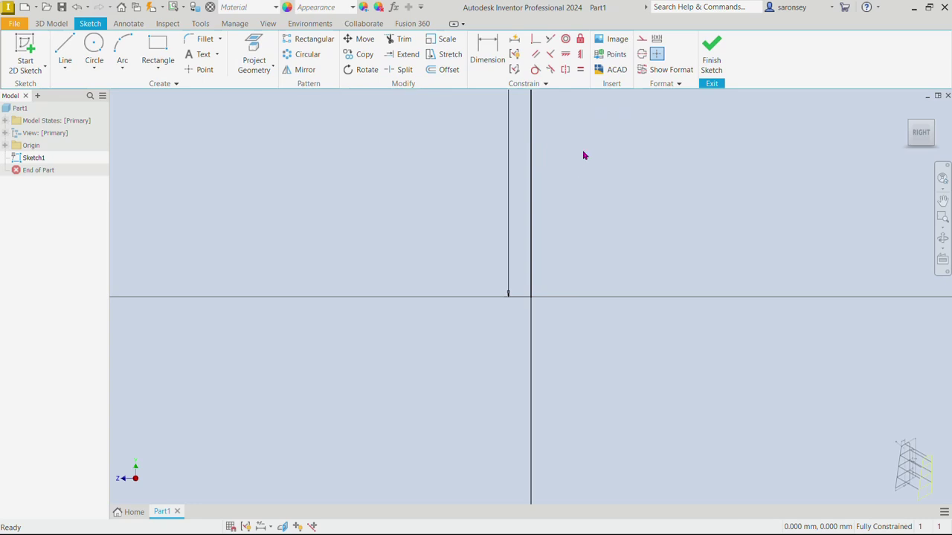
Move the 1250 mm dimension clear of the vertical line and convert that line to construction geometry.
key(Home)
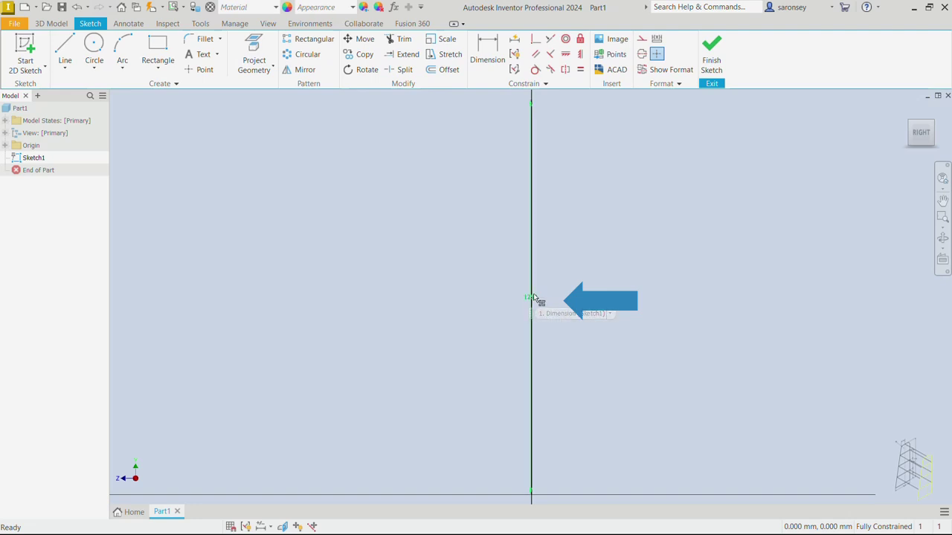
drag(534, 297, 566, 296)
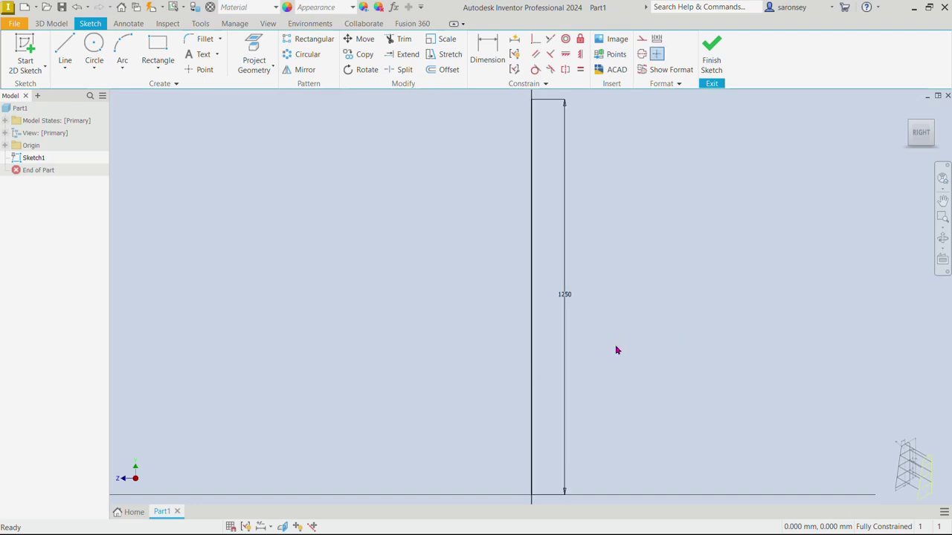
click(530, 370)
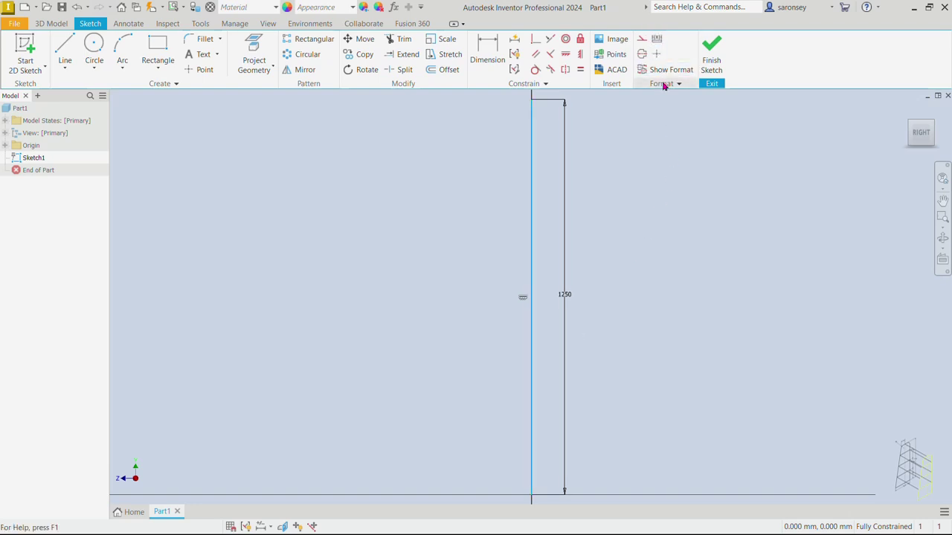
click(642, 41)
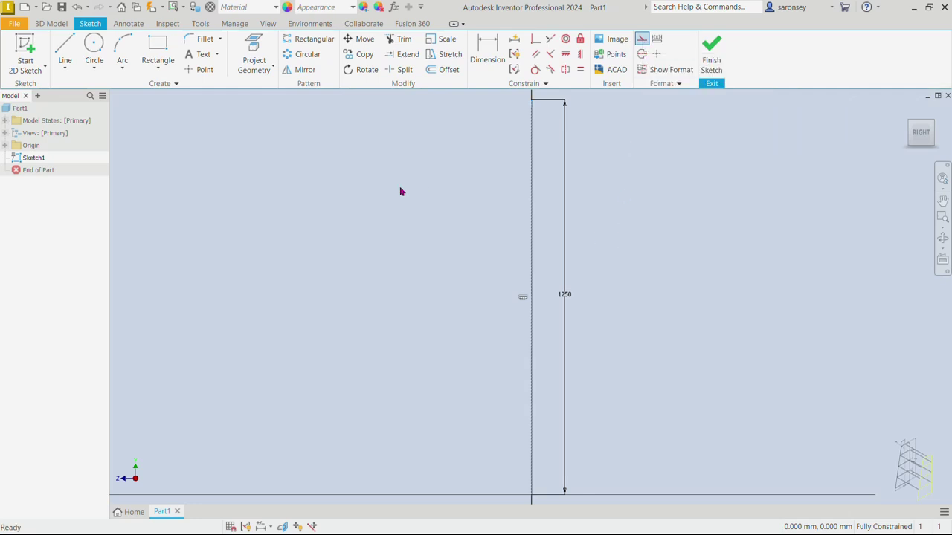
Sketch a closed four-sided profile around the construction line, with a horizontal base, a slanted side about 1296 mm long, a top edge about 583 mm and a vertical side.
click(64, 50)
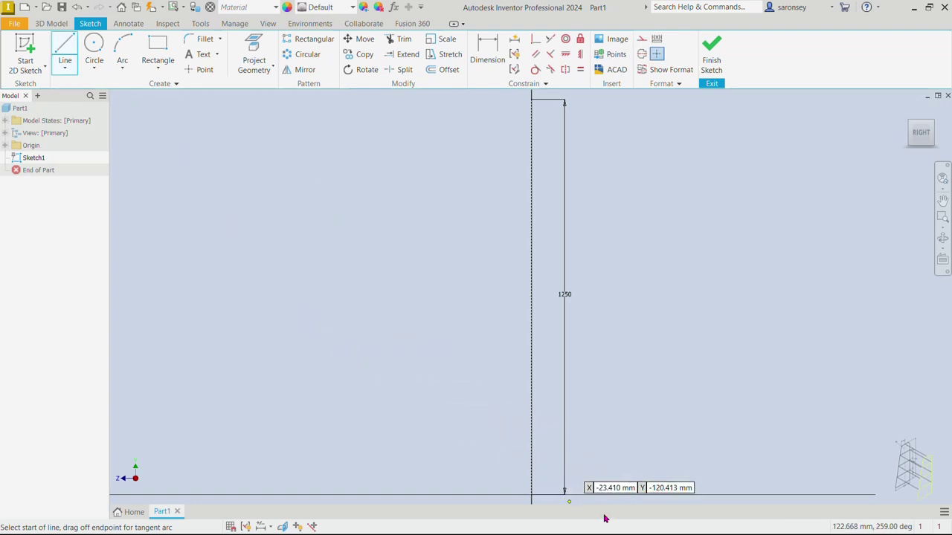
click(650, 494)
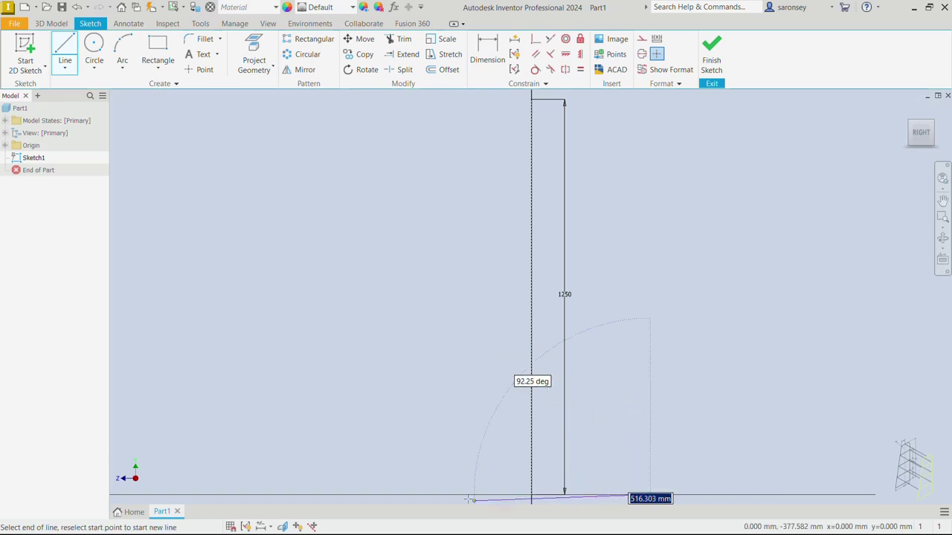
click(358, 495)
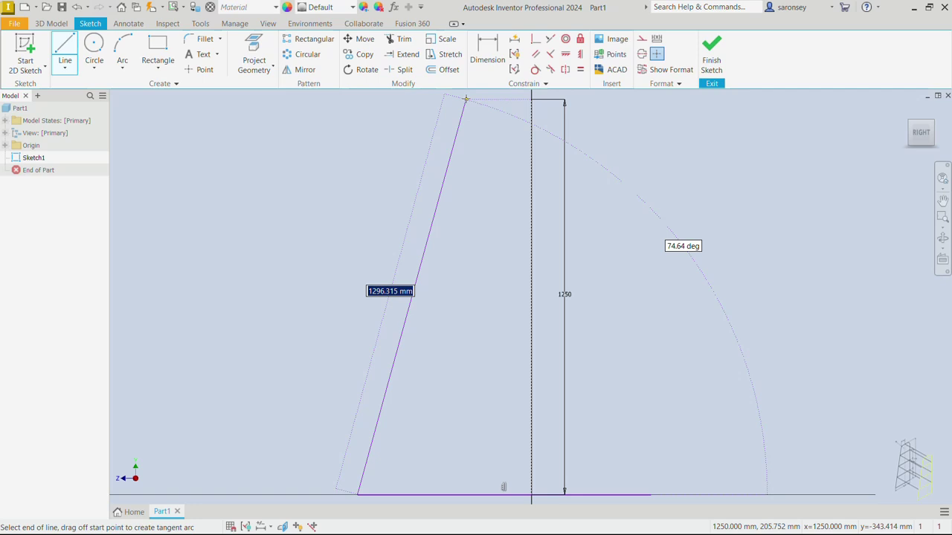
click(466, 99)
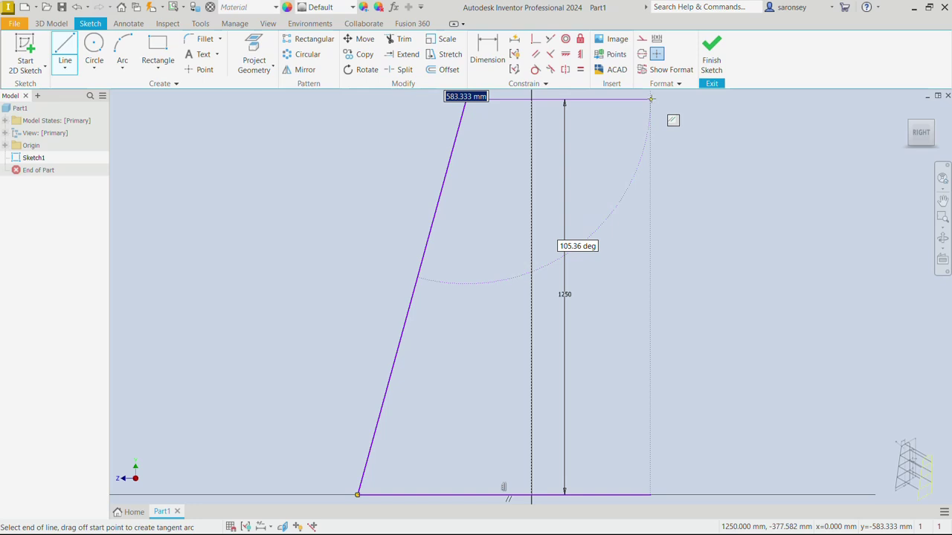
click(652, 99)
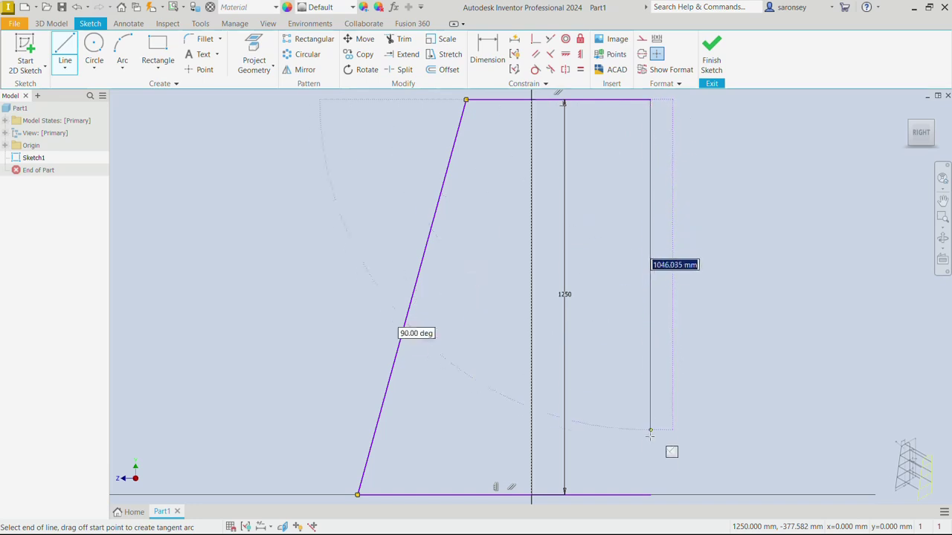
click(650, 495)
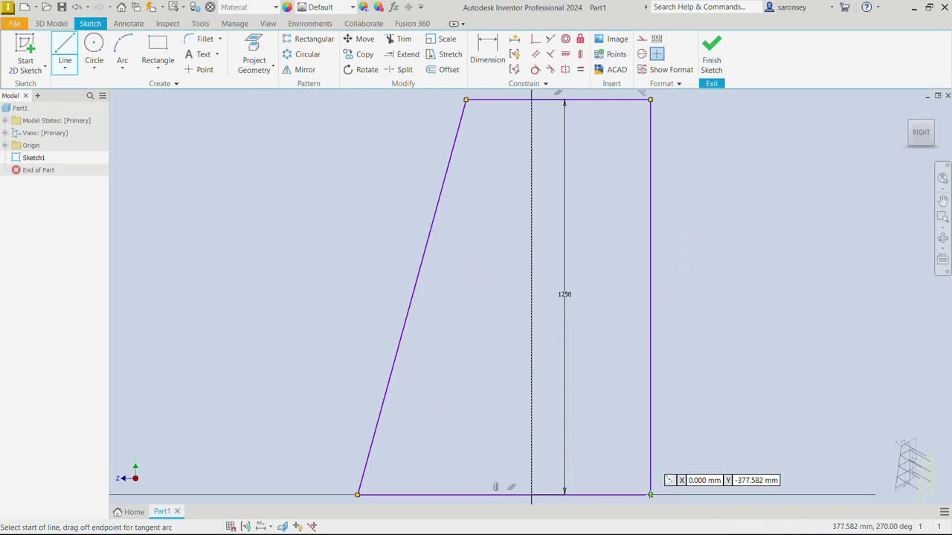
right_click(692, 208)
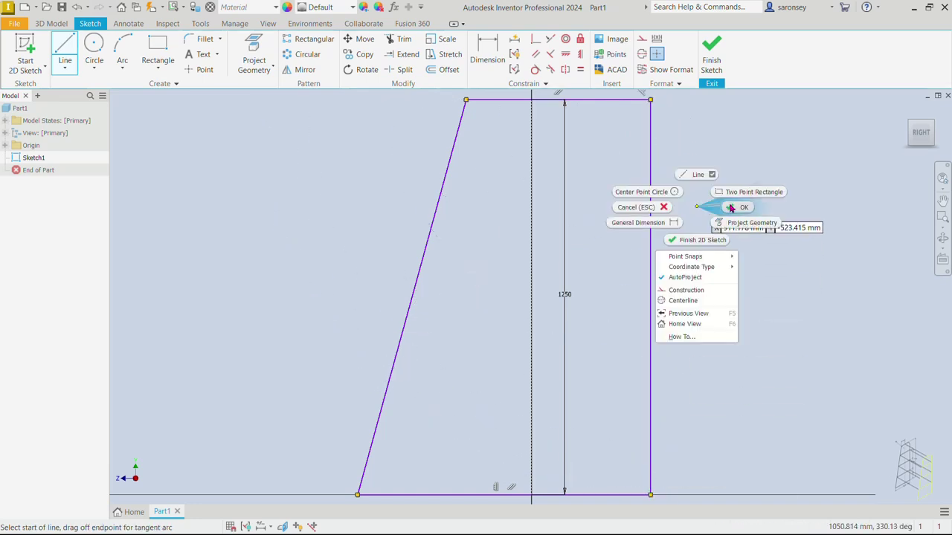
click(730, 208)
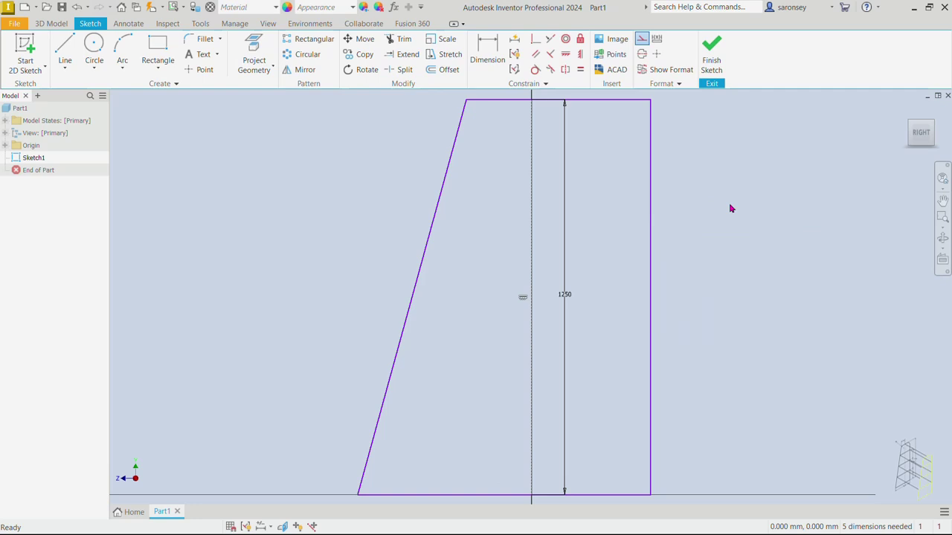
Dimension the vertical side of the profile 175 mm from the construction line.
scroll(680, 270, down, 3)
middle_drag(681, 272, 618, 276)
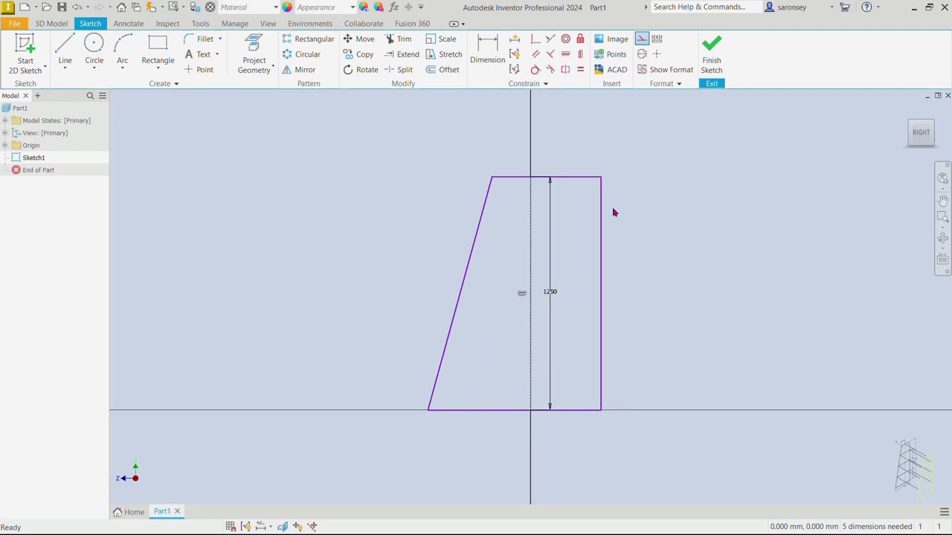
scroll(669, 224, down, 1)
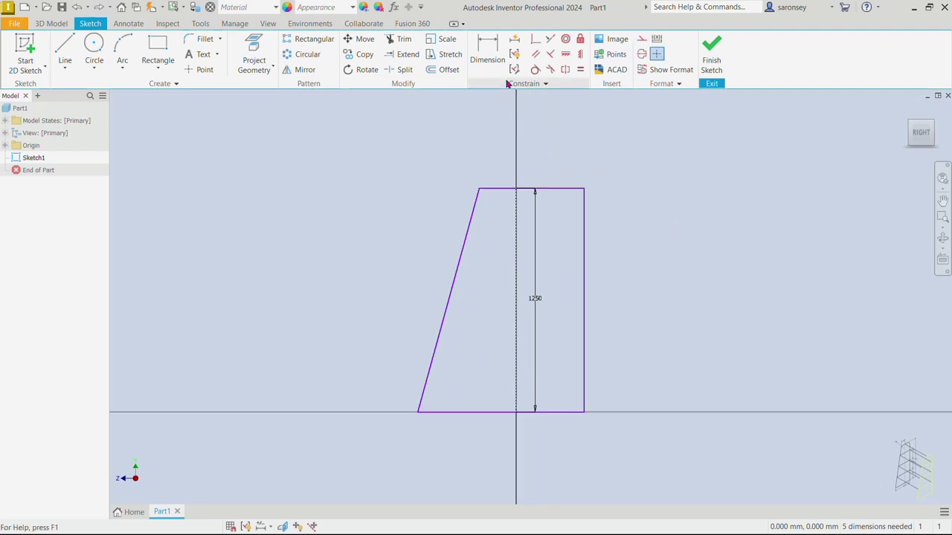
click(487, 52)
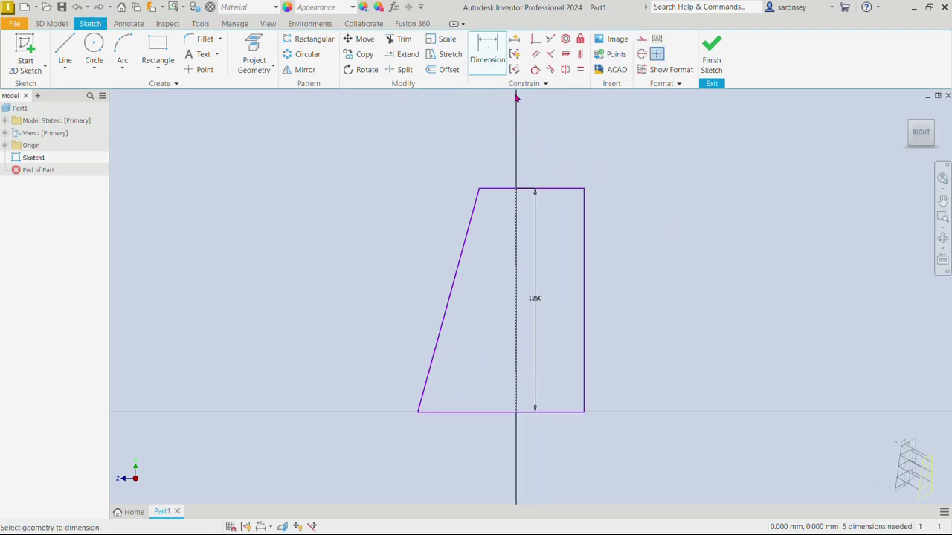
click(517, 232)
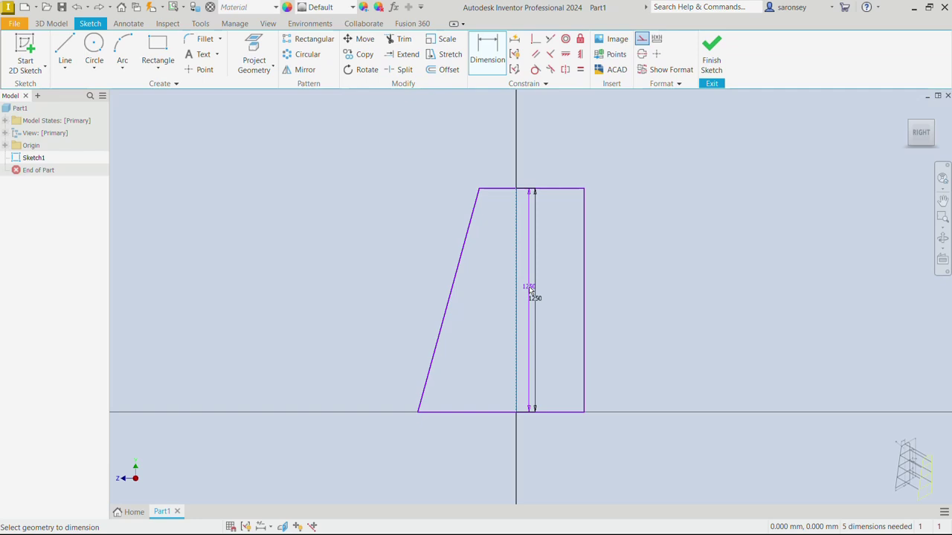
click(584, 359)
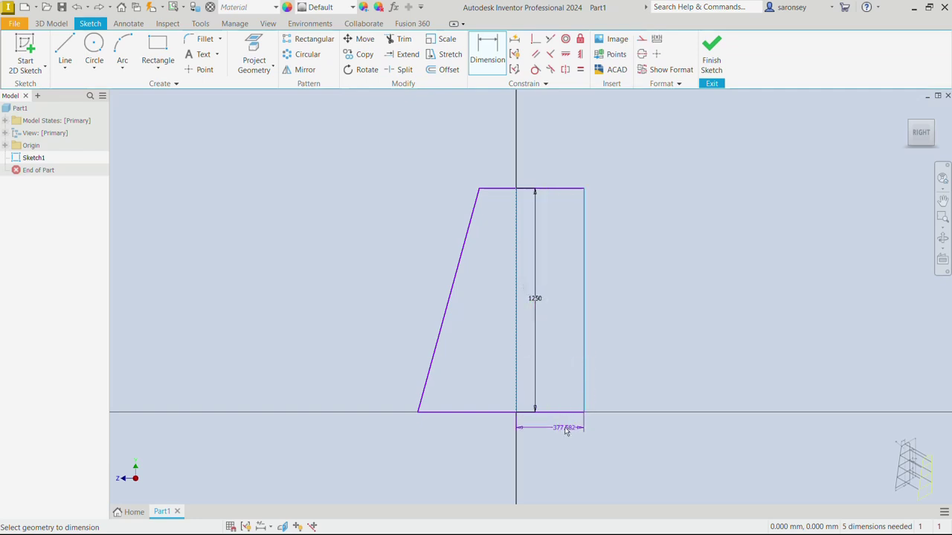
click(564, 430)
text(175)
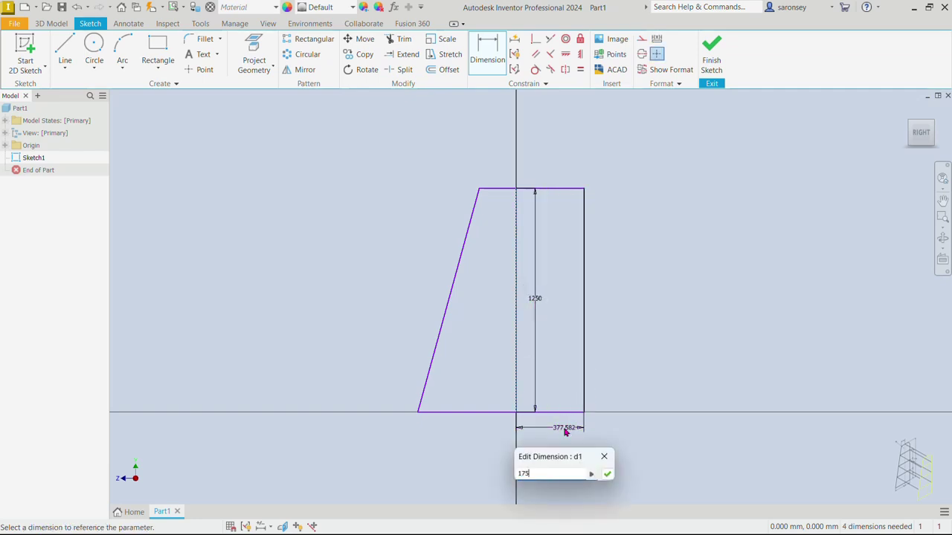
key(Return)
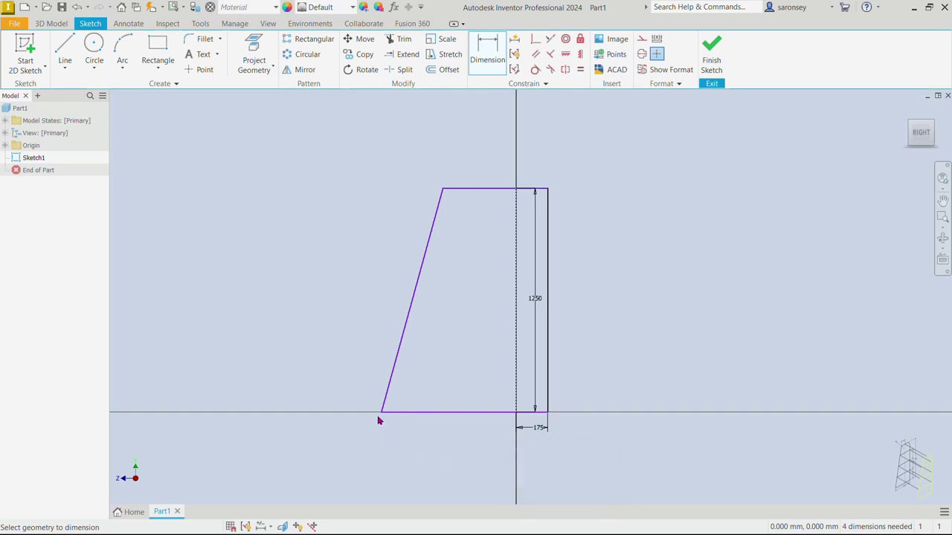
Dimension the lower end of the slanted side 350 mm from the construction line.
click(514, 382)
click(499, 431)
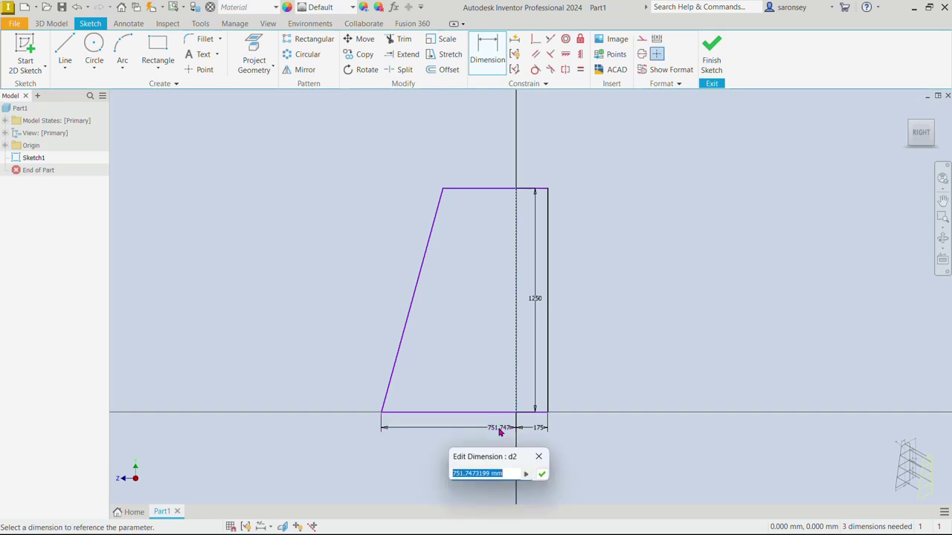
text(350)
key(Return)
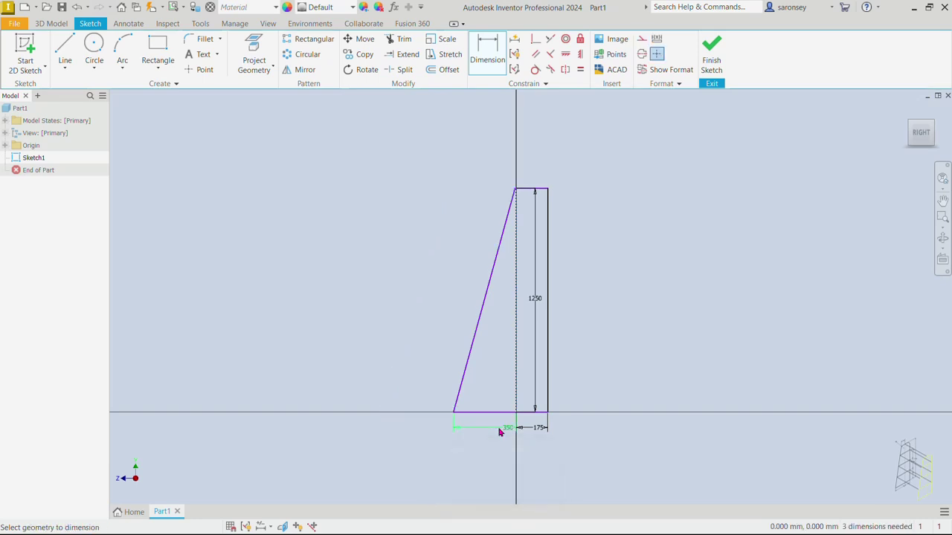
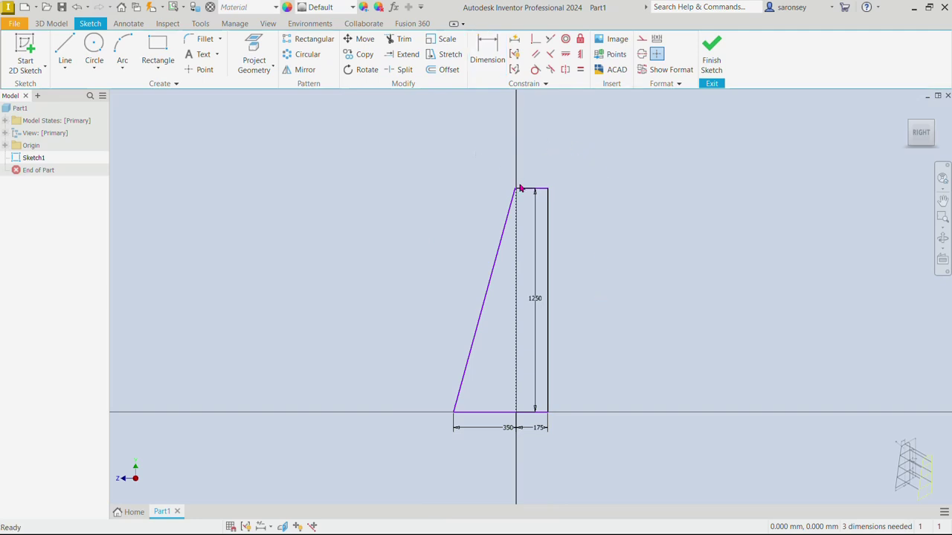
Pull the slanted side's upper end outward past the construction line and dimension it 135 mm from that line.
drag(518, 193, 493, 190)
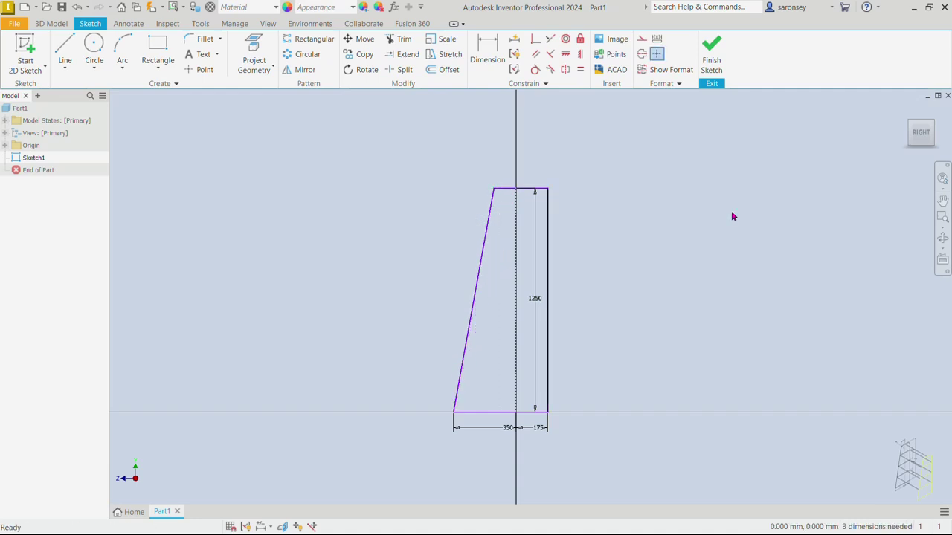
click(489, 56)
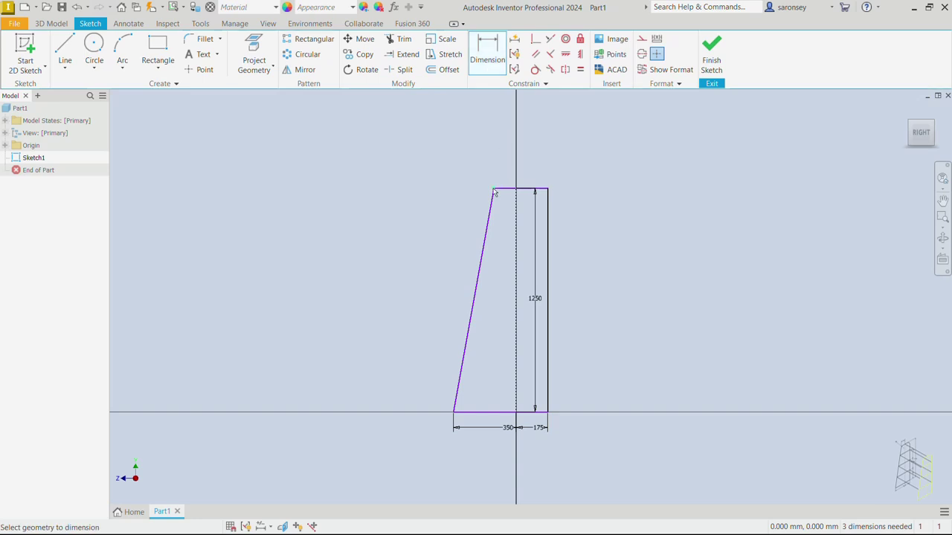
click(516, 207)
click(508, 166)
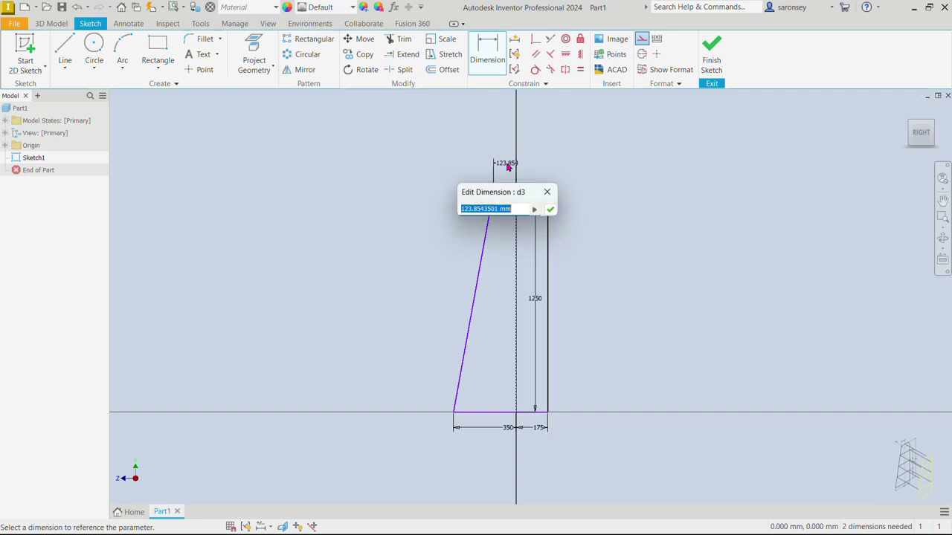
text(135)
key(Return)
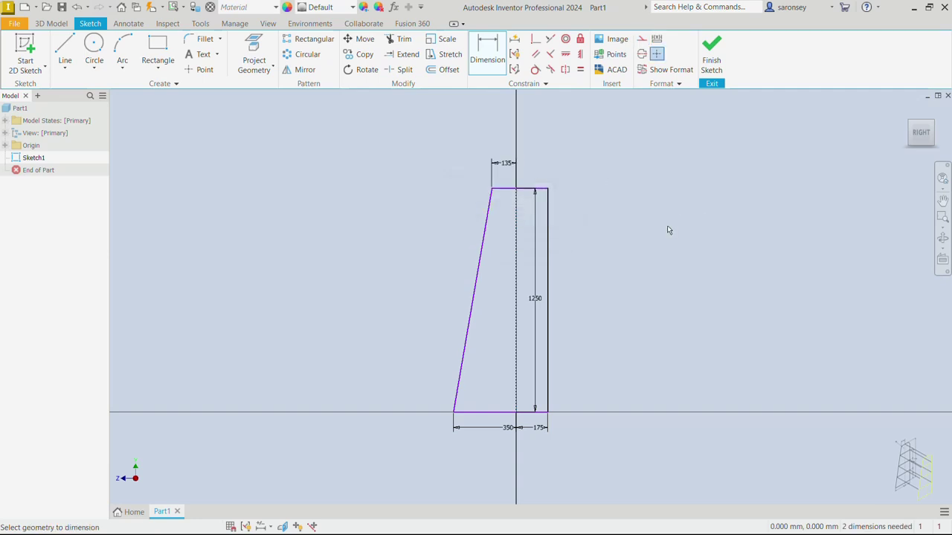
key(Escape)
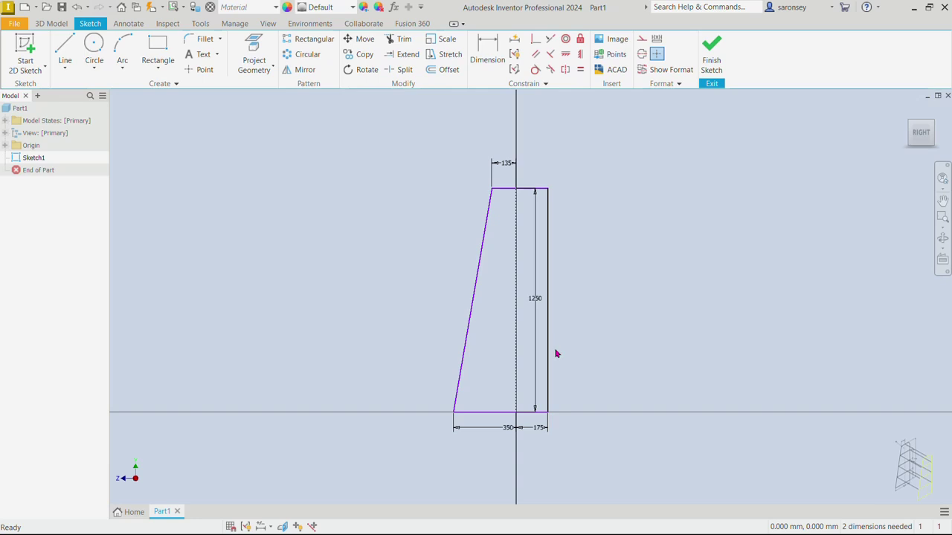
Pull the base edge up off the horizontal axis and constrain it coincident with the sketch origin.
drag(455, 414, 478, 395)
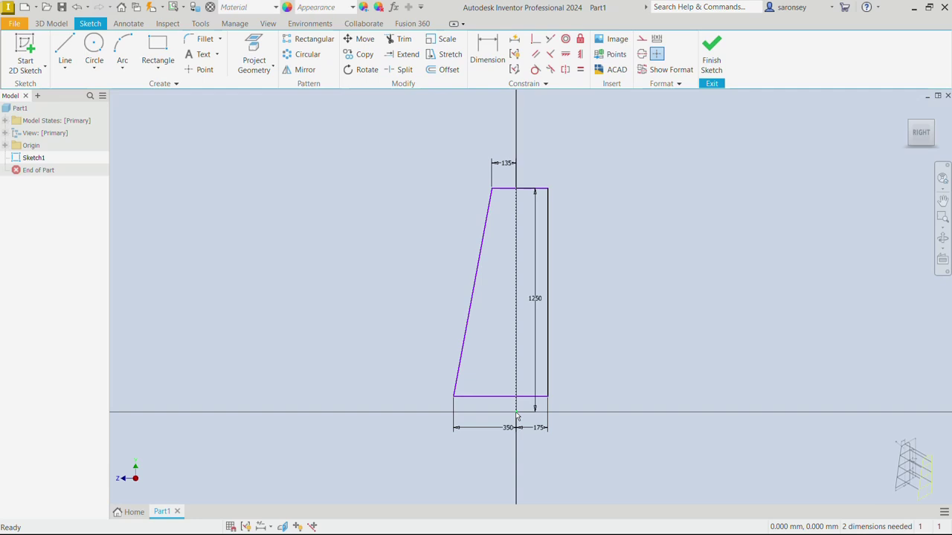
click(535, 39)
click(506, 397)
click(516, 416)
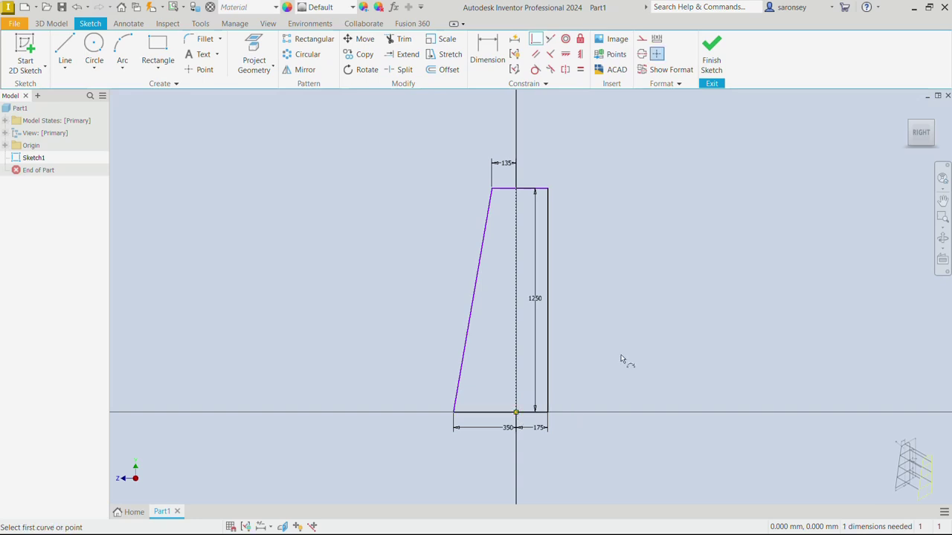
Make the profile's top edge coincident with the upper endpoint of the construction line.
scroll(516, 192, down, 5)
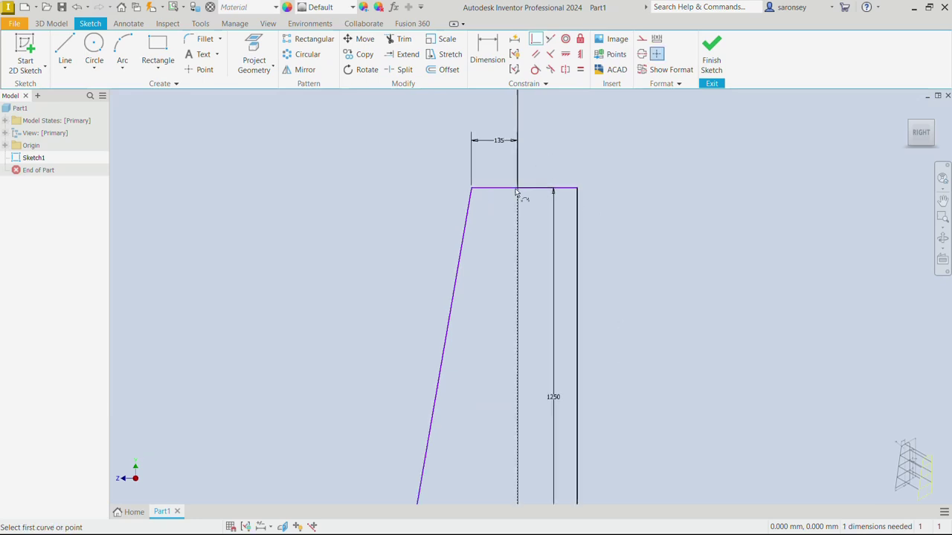
click(525, 187)
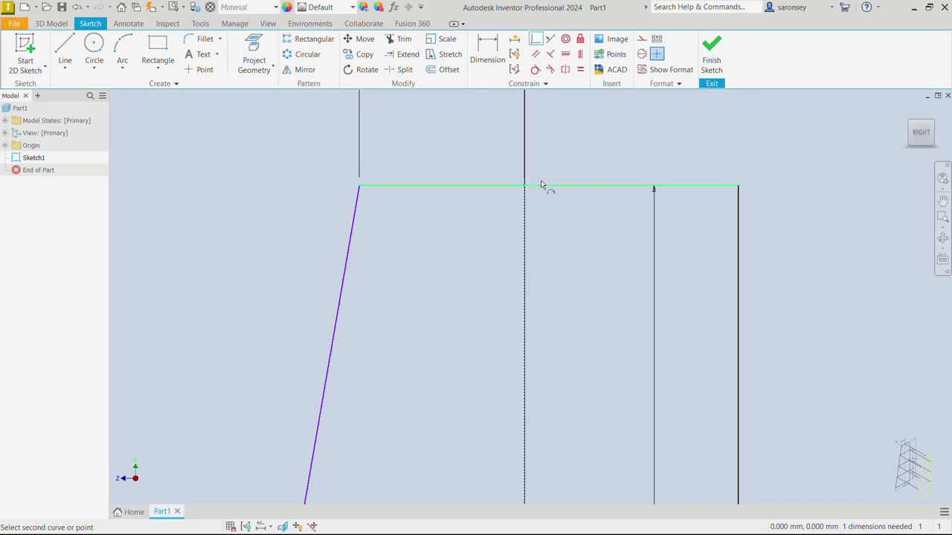
click(572, 187)
scroll(565, 251, up, 5)
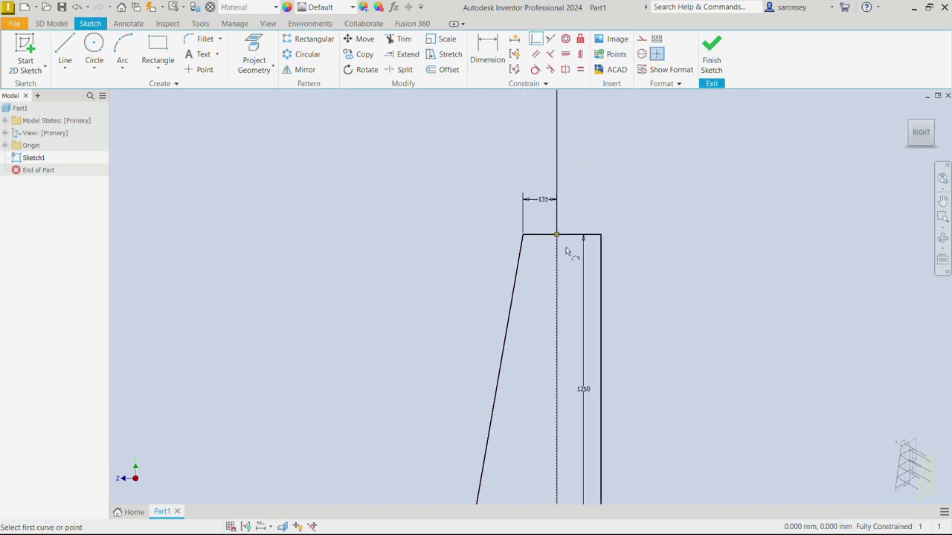
middle_drag(574, 291, 561, 204)
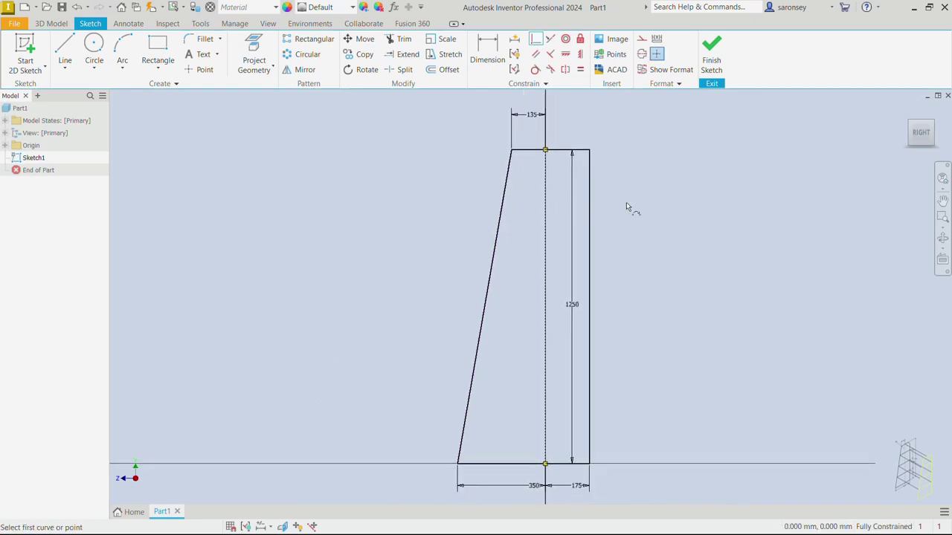
Draw three horizontal lines from the slanted side to the vertical side, about 275, 571 and 890 mm above the base.
click(69, 49)
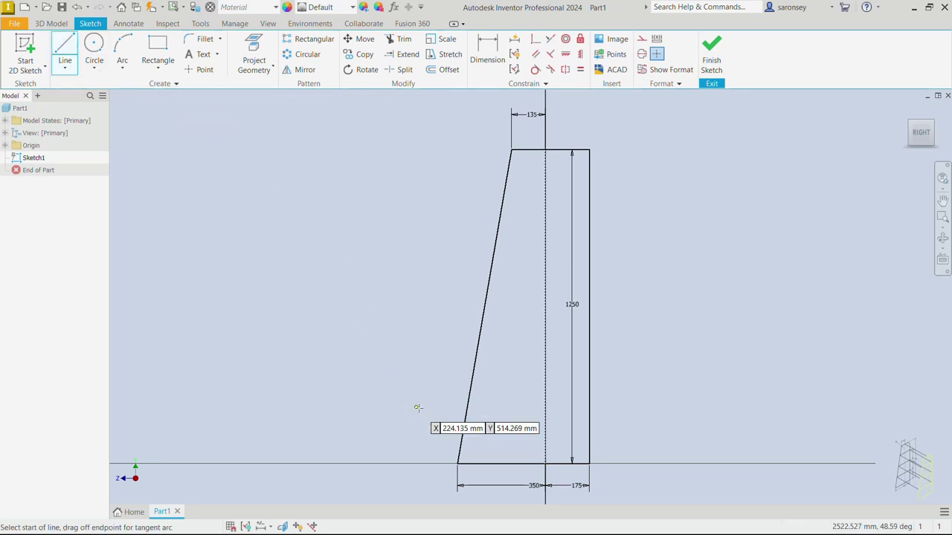
click(470, 395)
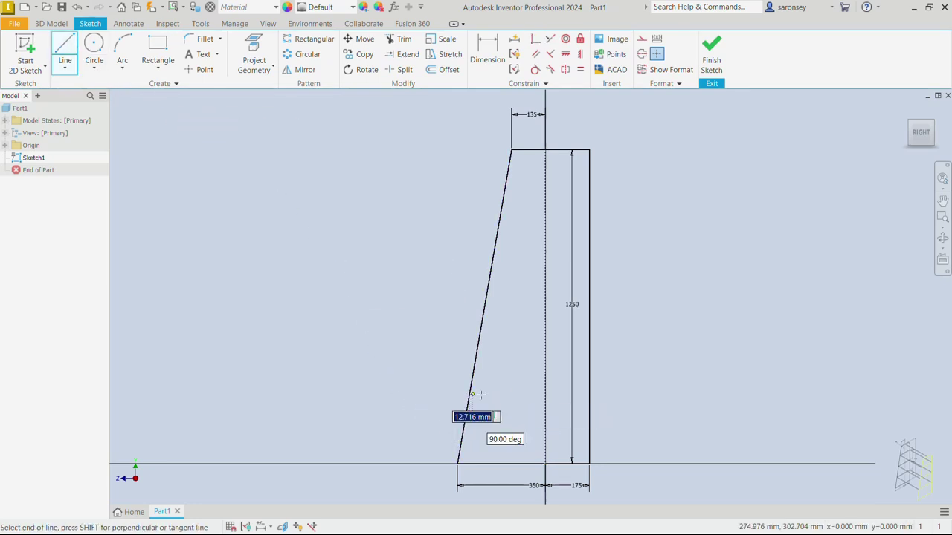
double_click(589, 394)
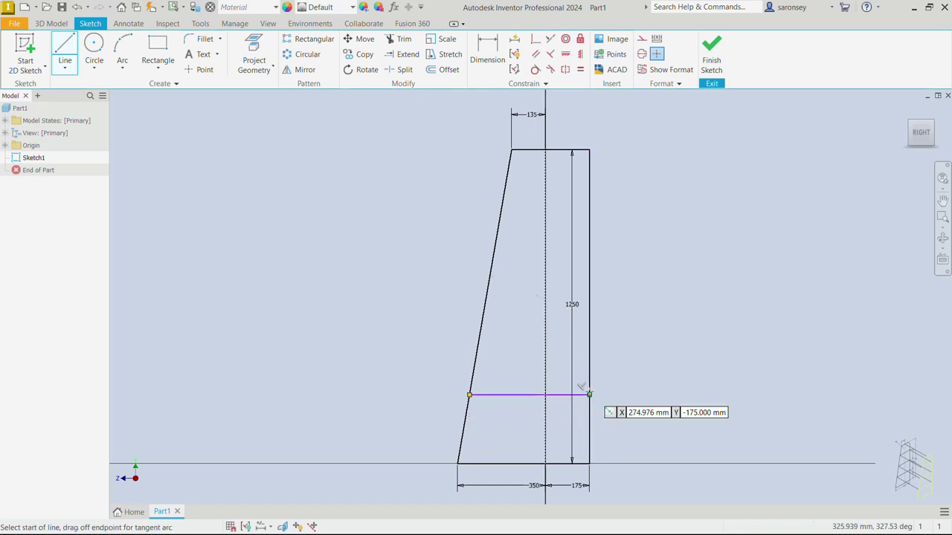
click(482, 320)
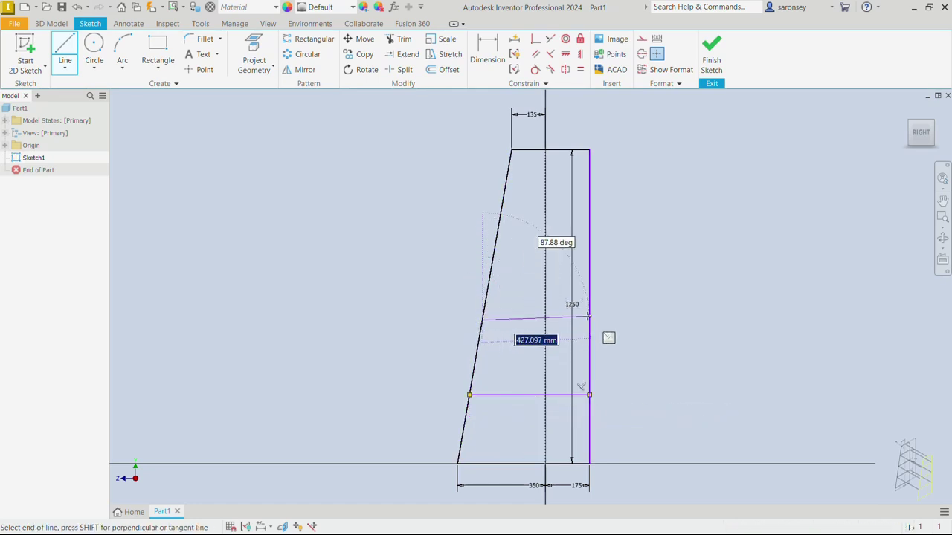
double_click(589, 320)
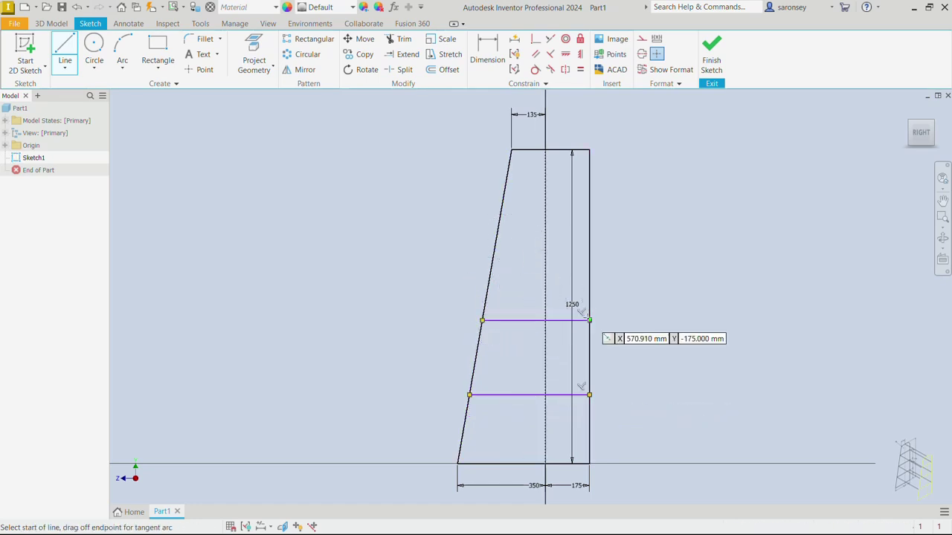
click(497, 240)
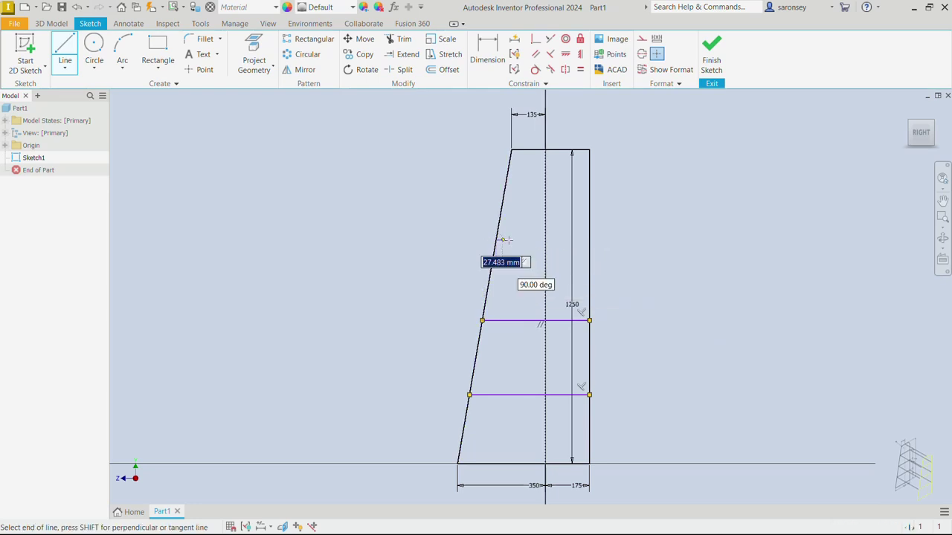
double_click(589, 240)
Dimension the lowest horizontal line 325 mm above the base edge.
click(487, 52)
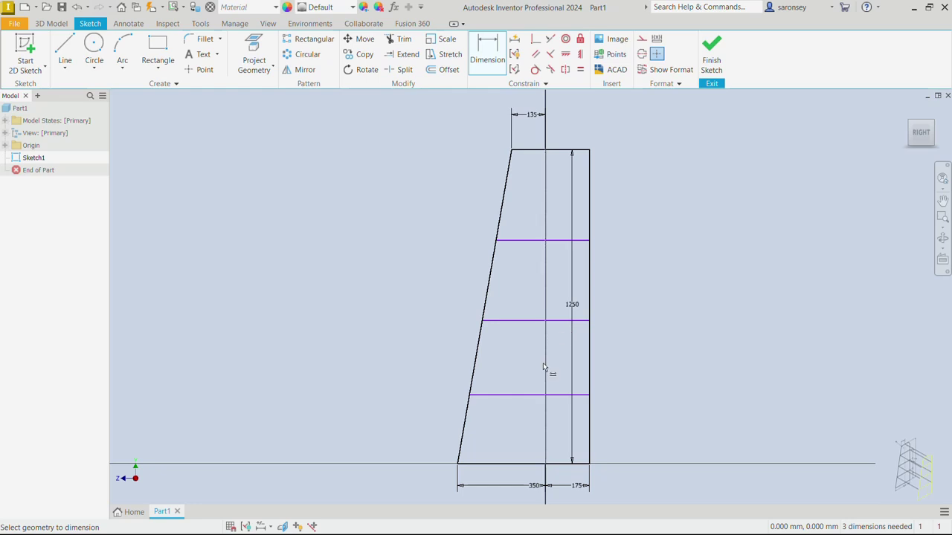
click(516, 394)
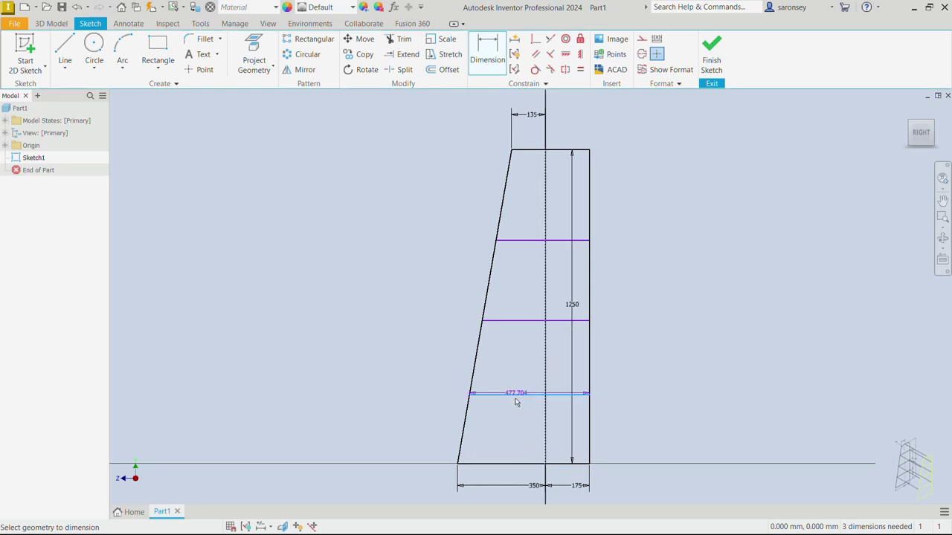
click(516, 462)
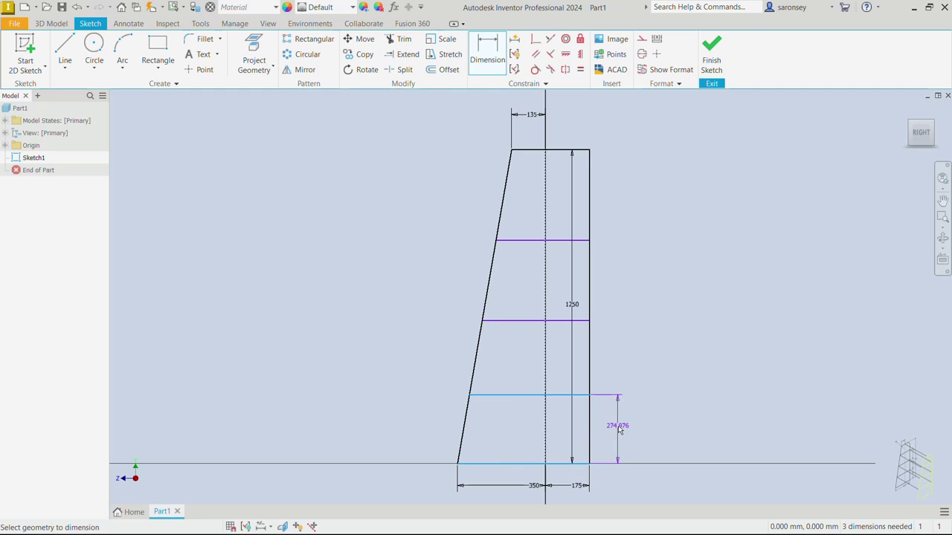
click(618, 430)
text(32)
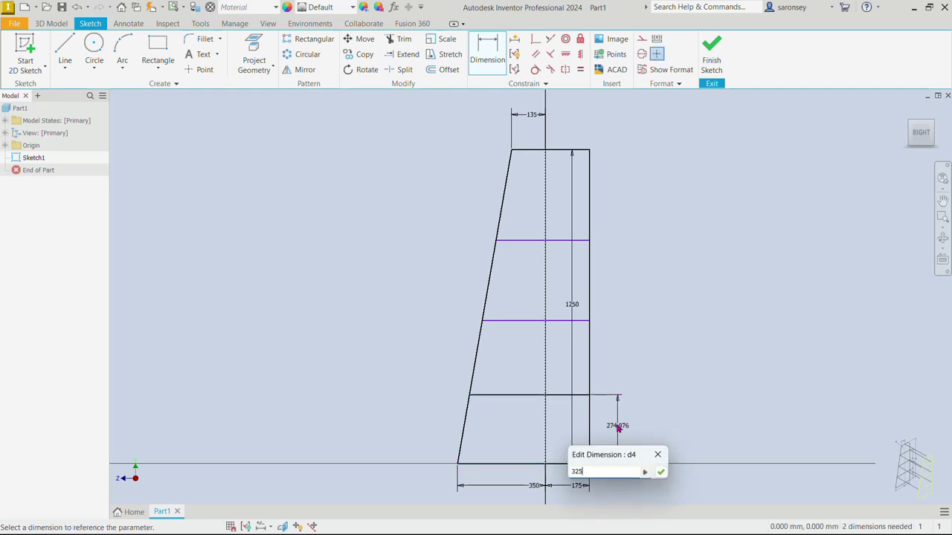
text(5)
key(Return)
Dimension the spacing between the lowest and middle horizontal lines, linking its value to the 325 mm dimension (d4).
click(519, 383)
click(520, 320)
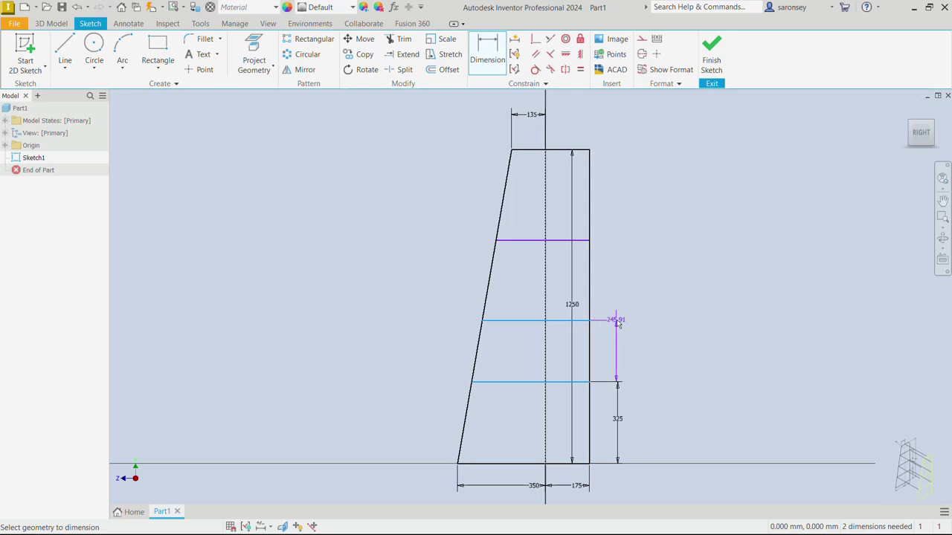
click(617, 344)
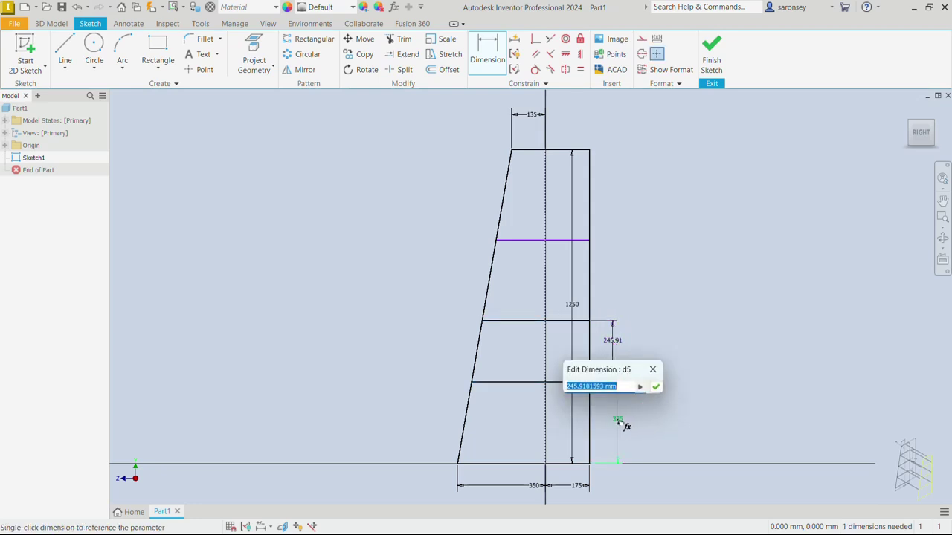
click(617, 421)
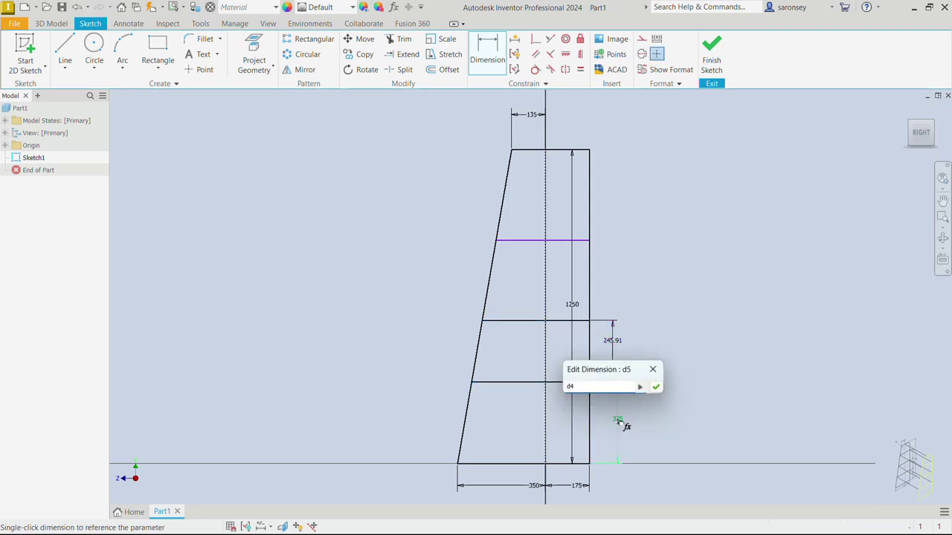
click(656, 388)
Dimension the spacing between the middle and upper horizontal lines, linking its value to the spacing dimension directly below (d5).
click(530, 301)
click(538, 240)
click(618, 254)
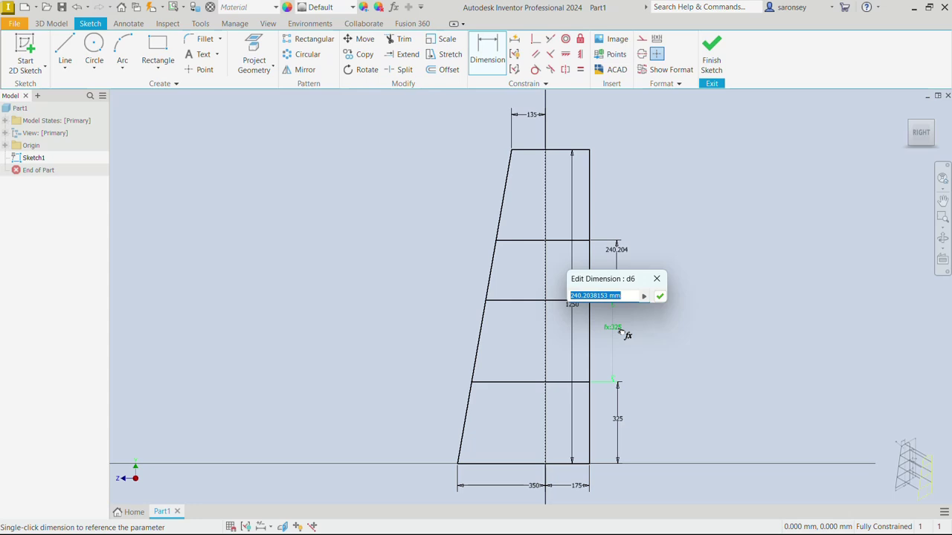
click(621, 331)
click(659, 296)
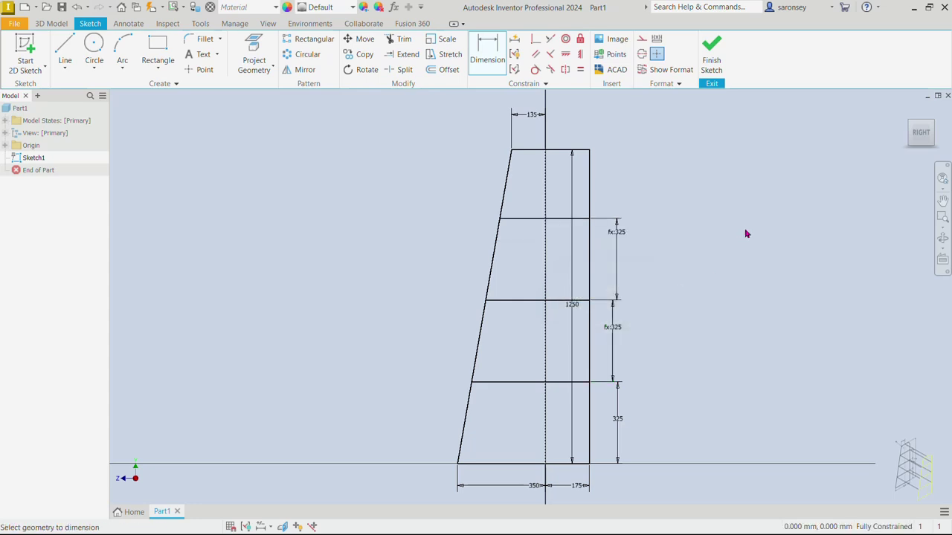
Fillet both top corners of the profile with a 100 mm radius.
click(195, 38)
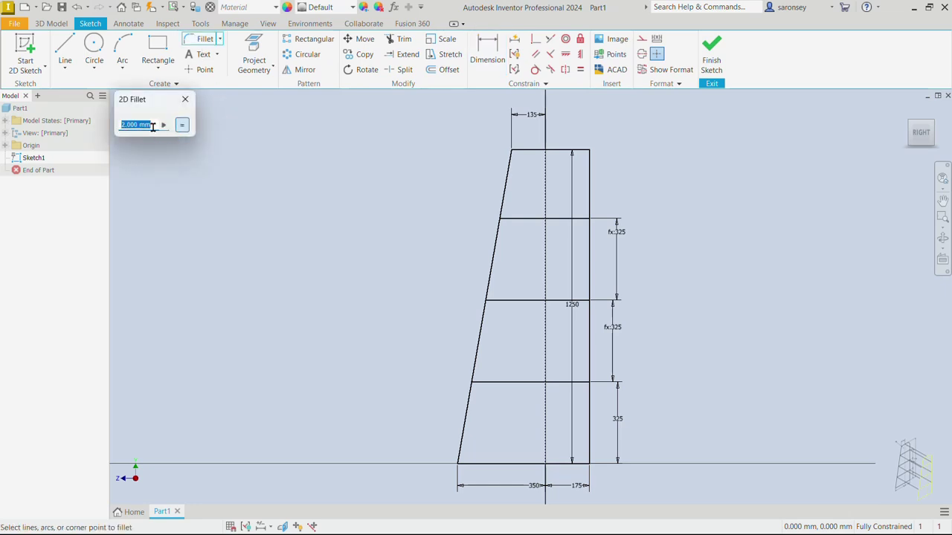
text(100)
click(510, 175)
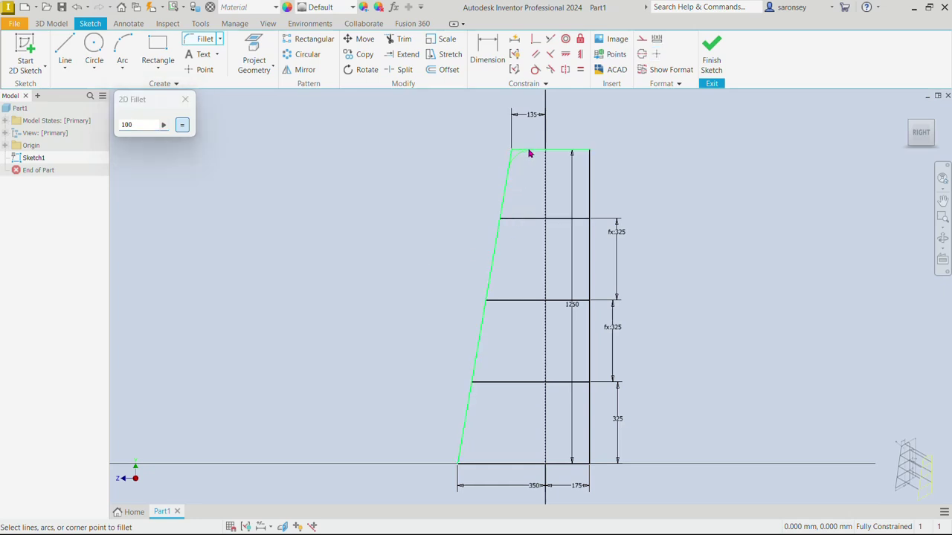
click(529, 154)
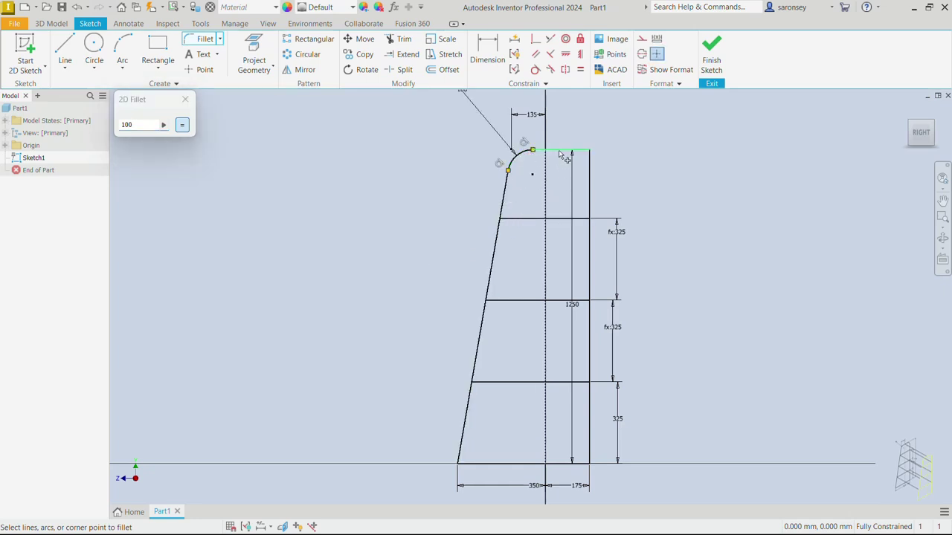
click(590, 172)
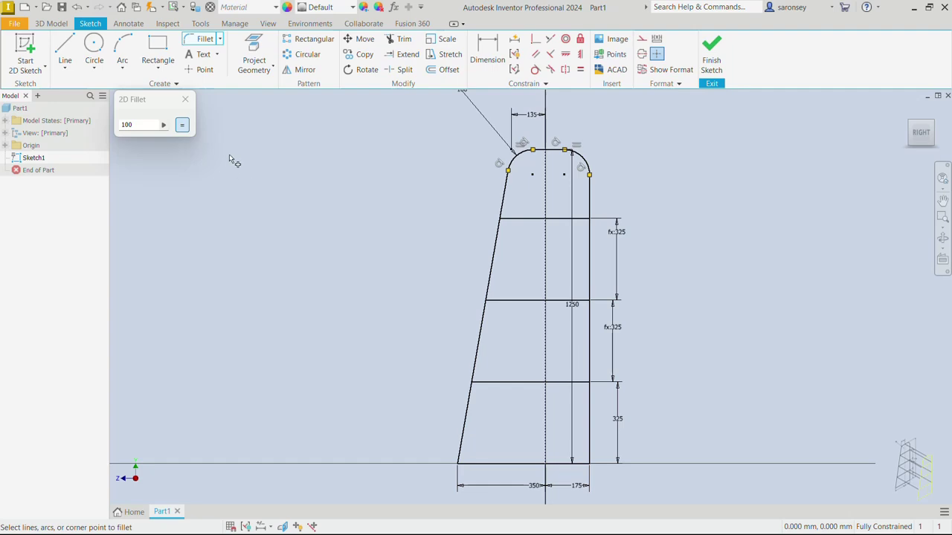
click(185, 99)
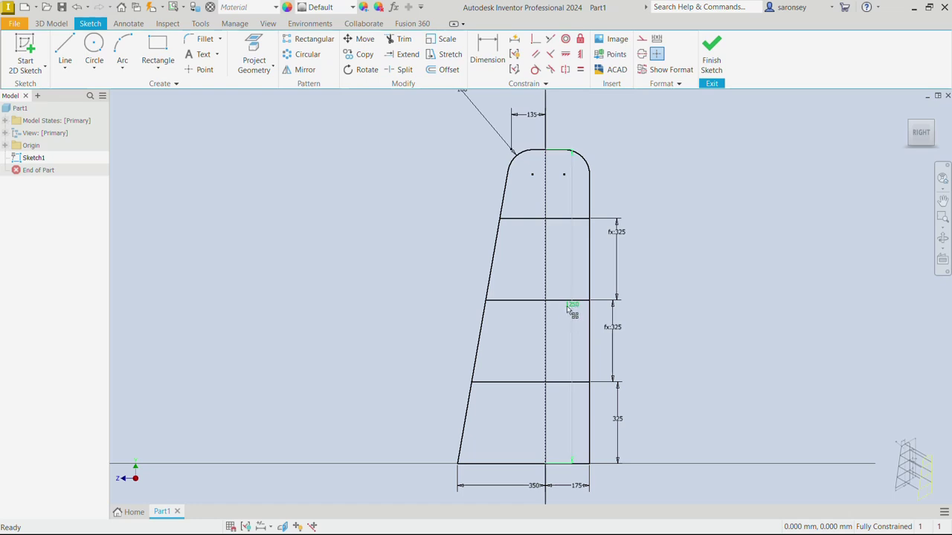
Move the 1250 mm height dimension outside the profile beyond its vertical side and finish the sketch.
mouse_move(571, 310)
mouse_down()
mouse_move(649, 325)
mouse_move(622, 333)
mouse_up()
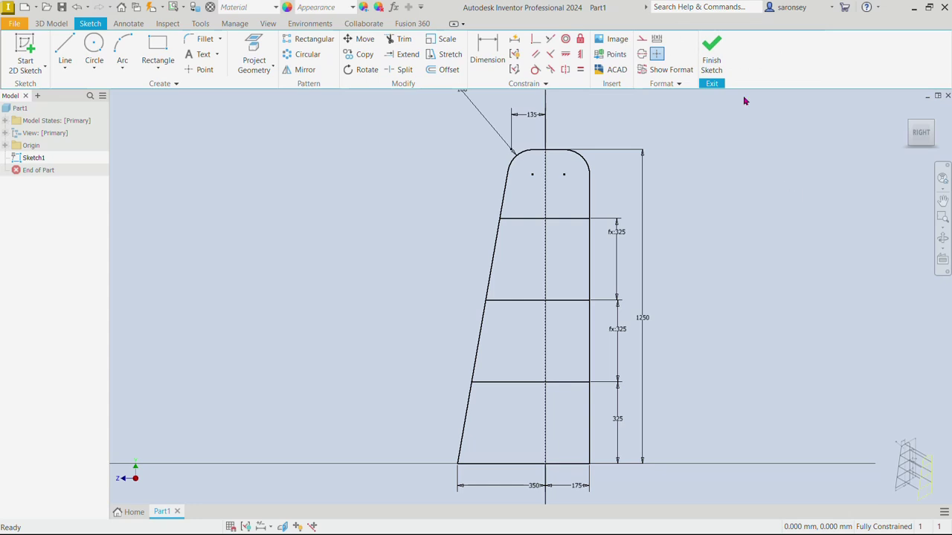
click(711, 52)
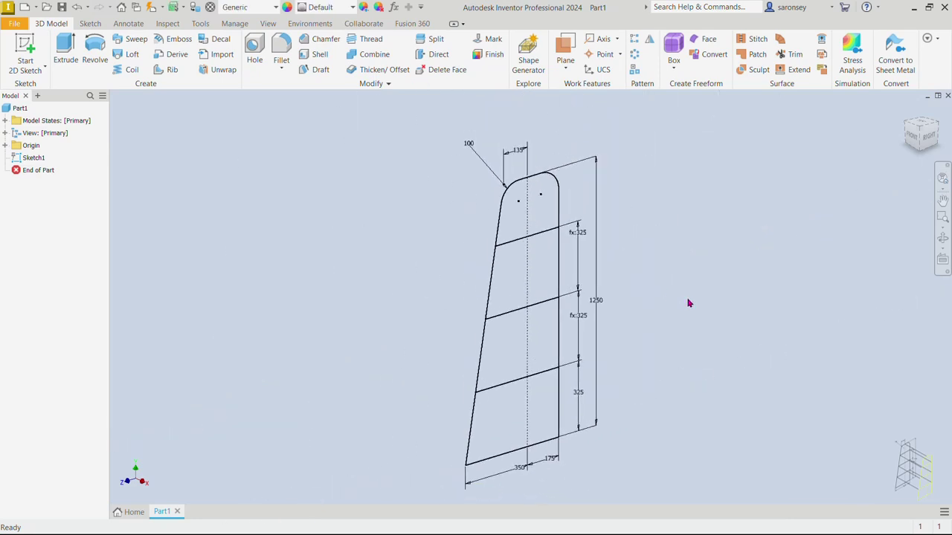
Create a work plane offset 800 mm from the origin YZ Plane.
middle_drag(688, 303, 560, 270)
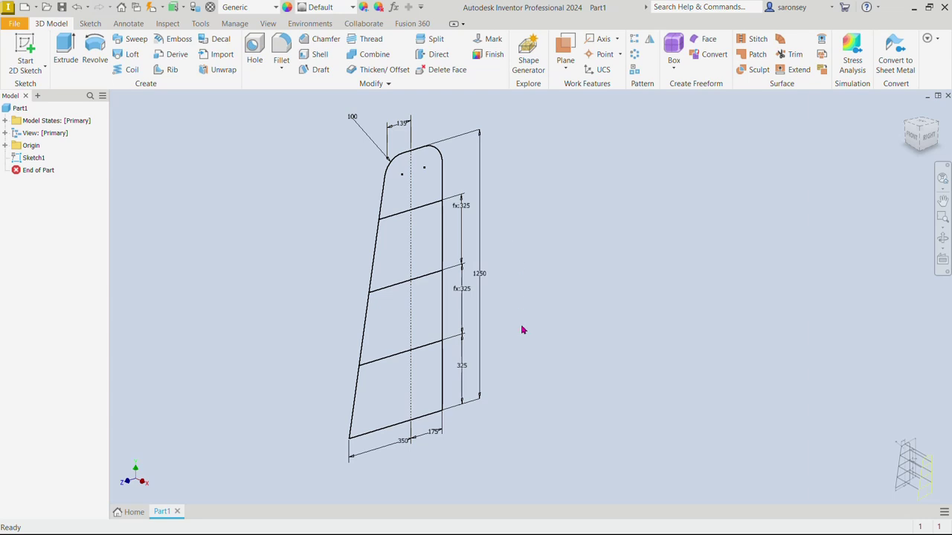
click(567, 69)
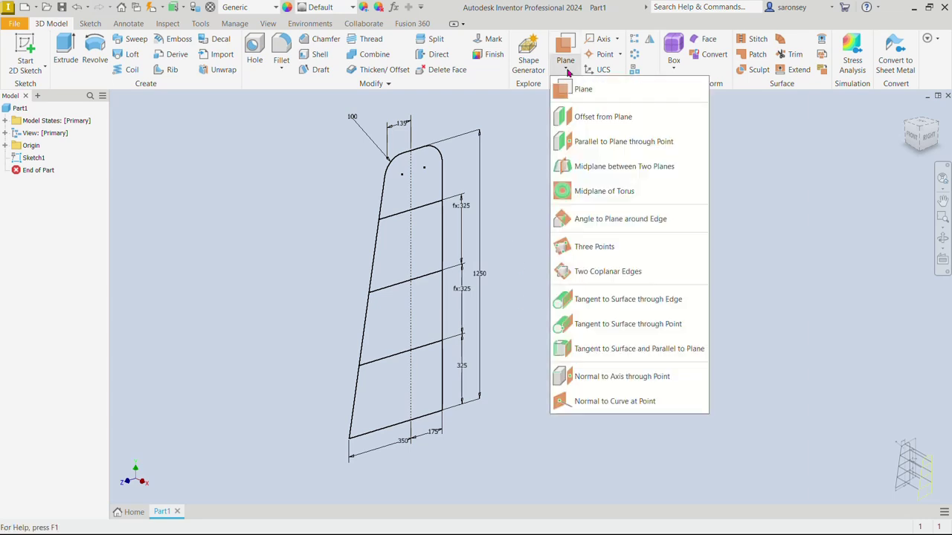
click(629, 118)
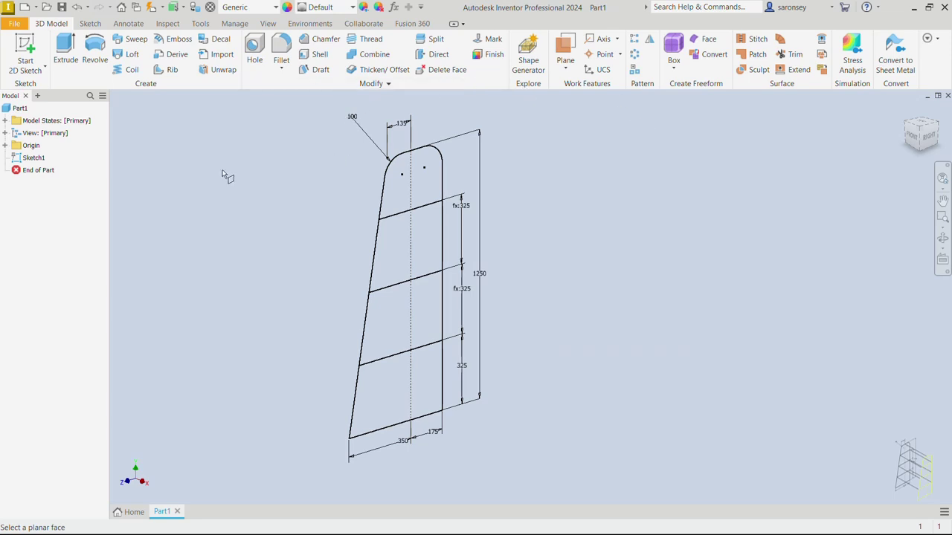
click(5, 145)
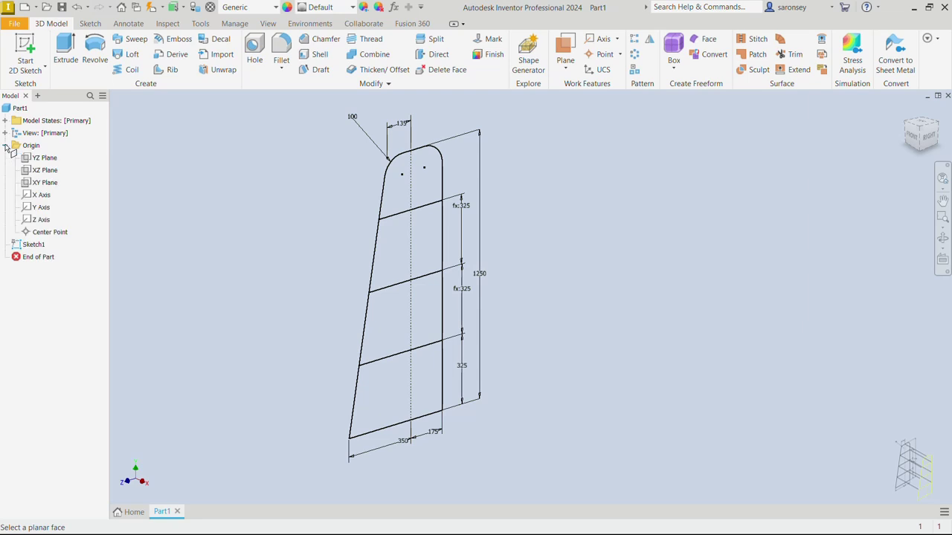
click(46, 159)
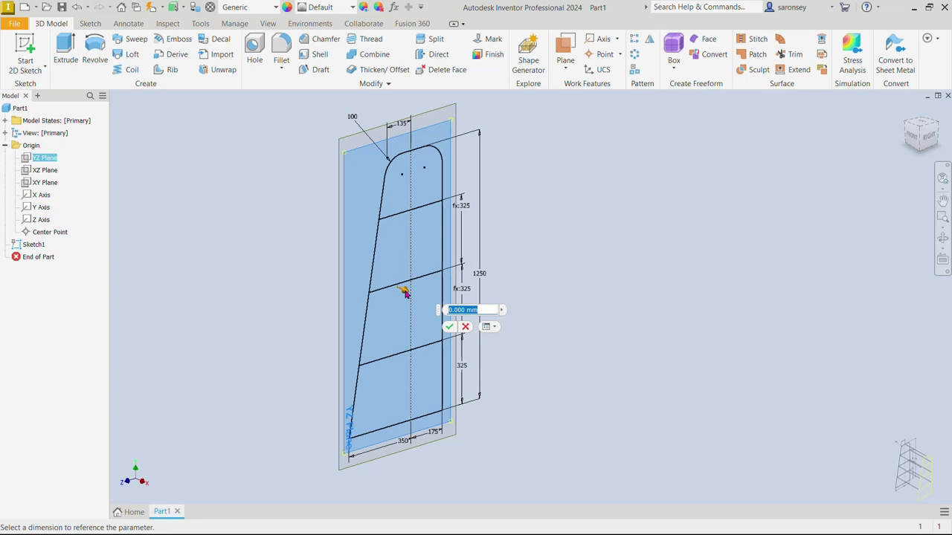
drag(406, 291, 520, 339)
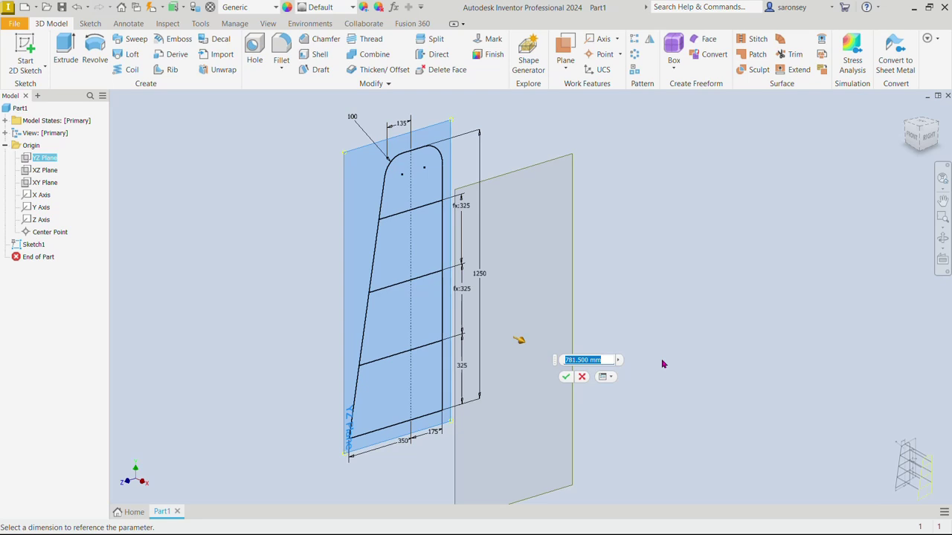
shift+middle_drag(663, 364, 703, 364)
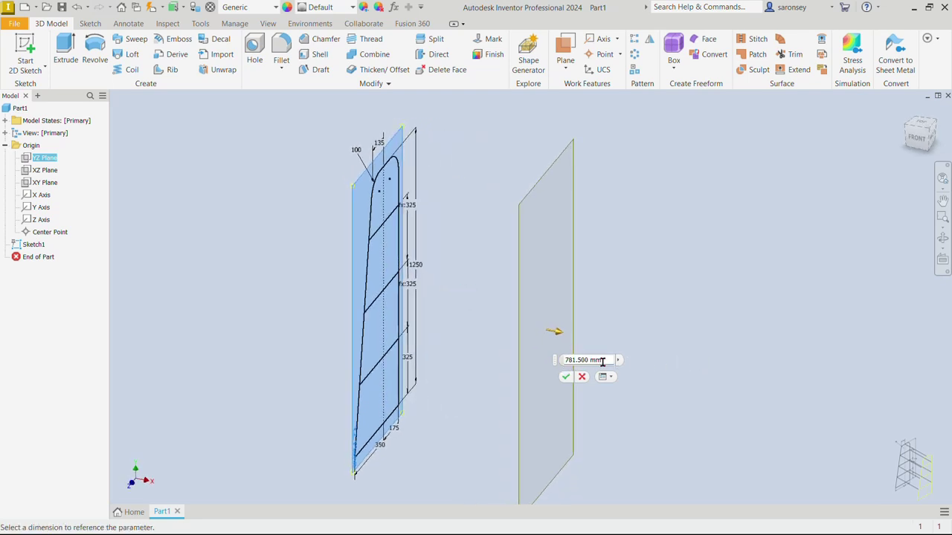
drag(602, 362, 564, 364)
text(800)
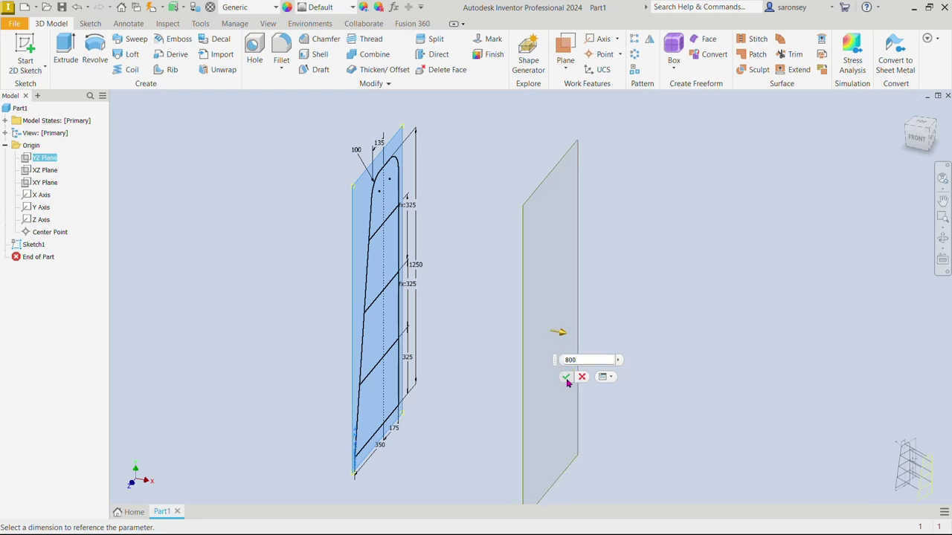
key(Return)
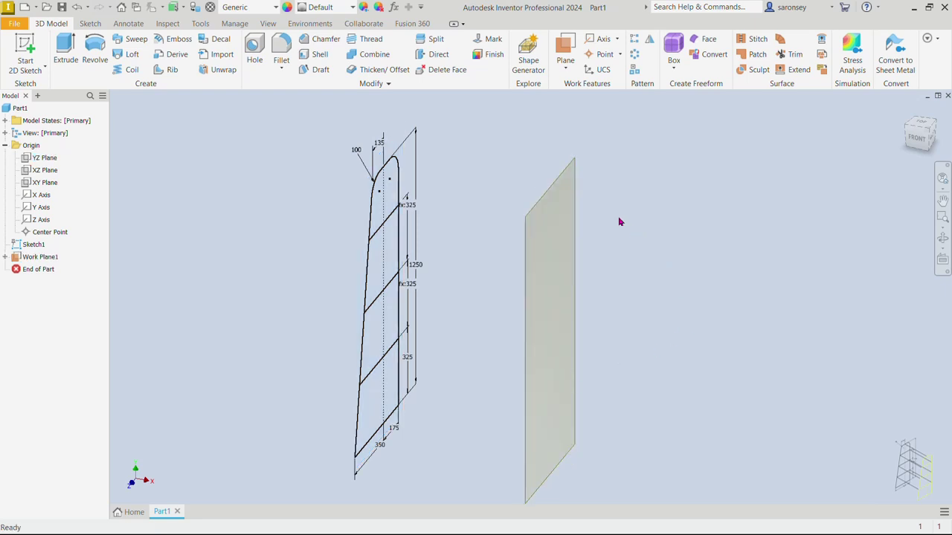
Create a sketch on the offset work plane containing the projected geometry of the whole side profile, and finish it.
click(573, 229)
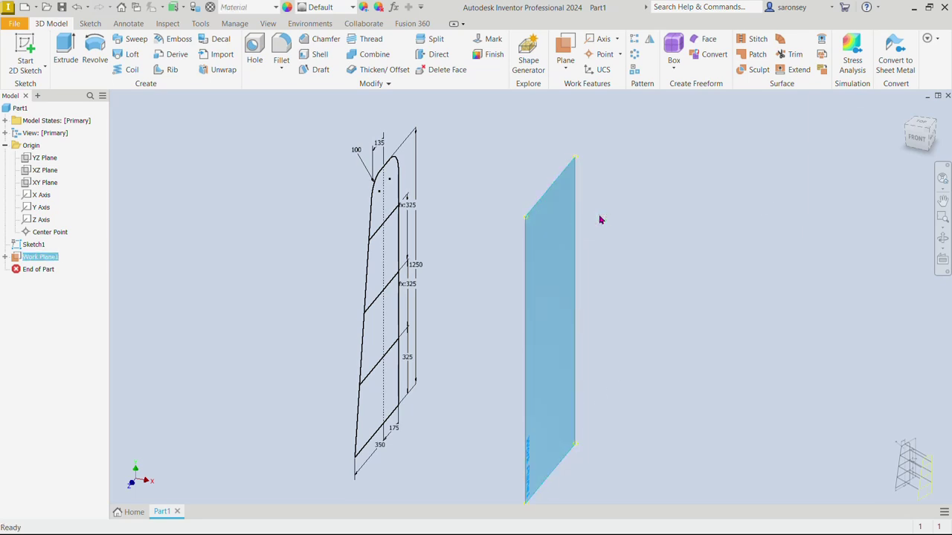
key(s)
mouse_move(659, 170)
middle_down()
mouse_move(625, 312)
mouse_move(652, 324)
middle_up()
click(243, 70)
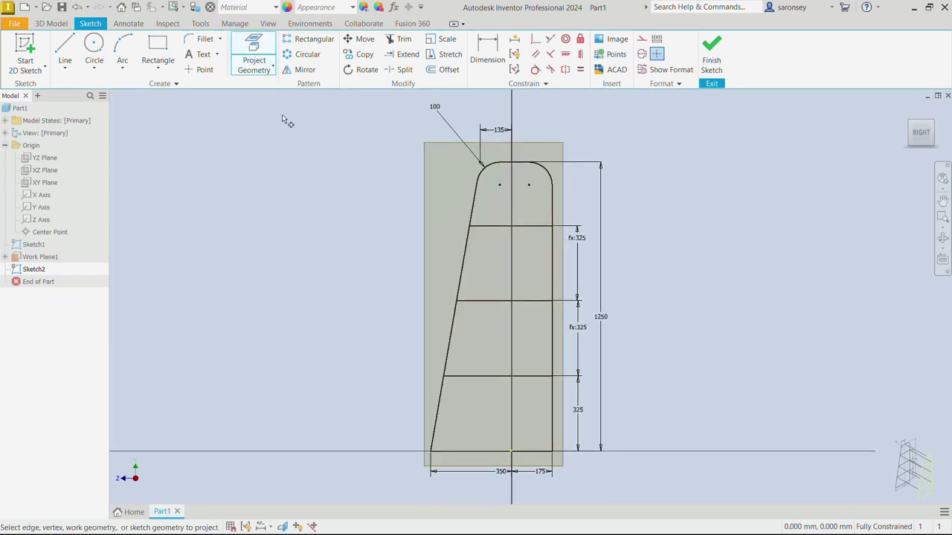
mouse_move(465, 146)
mouse_down()
mouse_move(585, 315)
mouse_move(590, 467)
mouse_move(600, 490)
mouse_up()
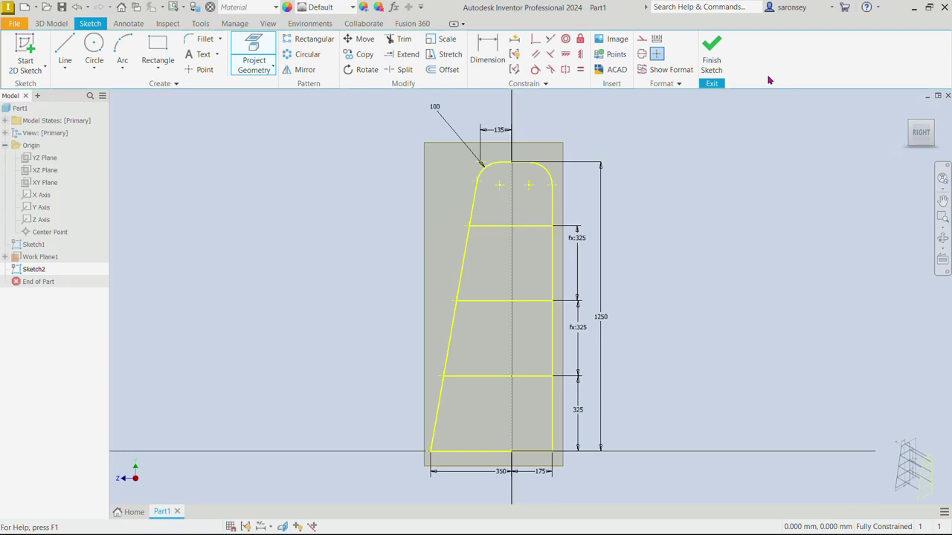
click(716, 60)
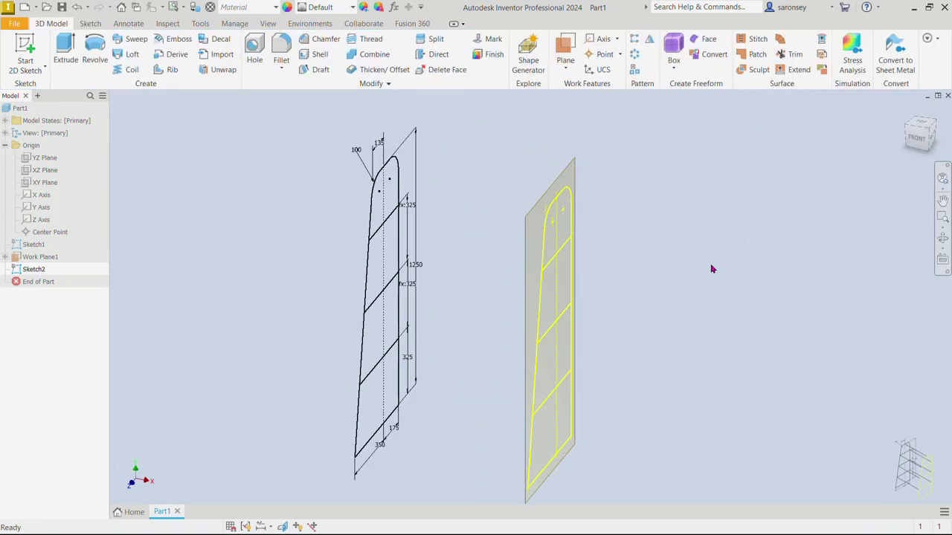
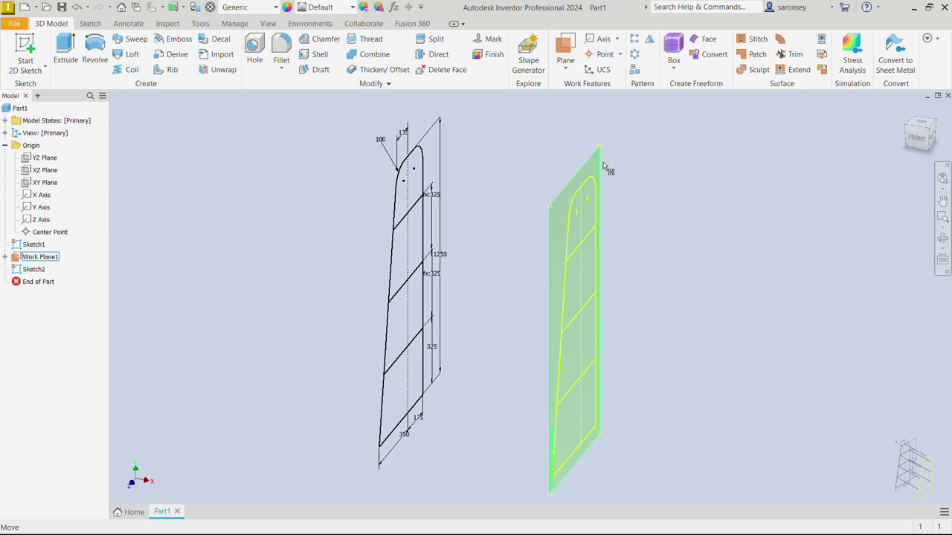
Hide the offset work plane.
click(602, 167)
right_click(600, 167)
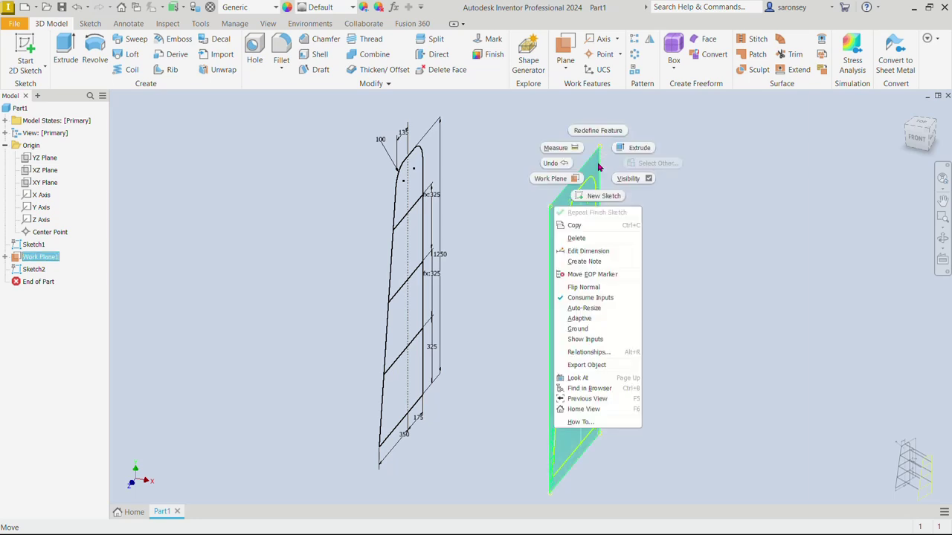
click(629, 179)
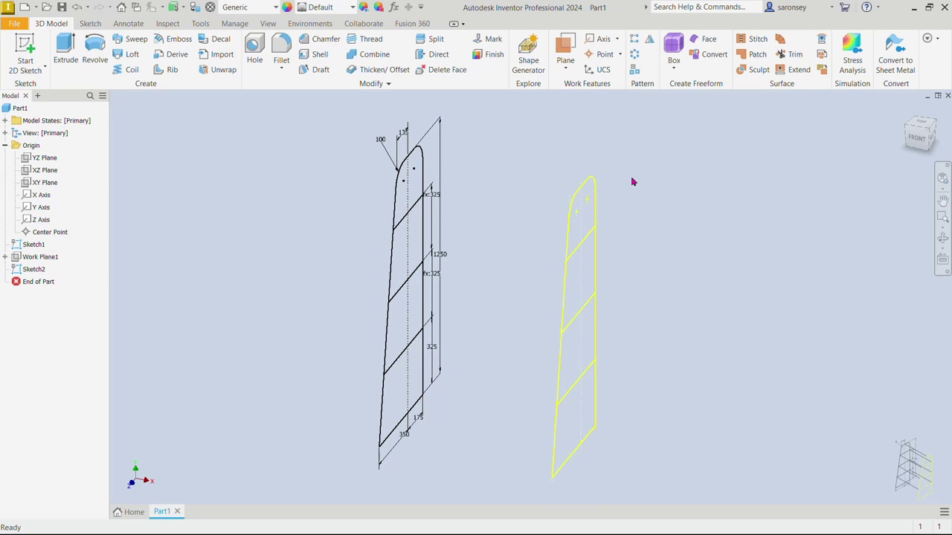
Start a 3D sketch and draw an 800 mm line joining the upper endpoints of the two profiles' vertical construction lines.
click(46, 71)
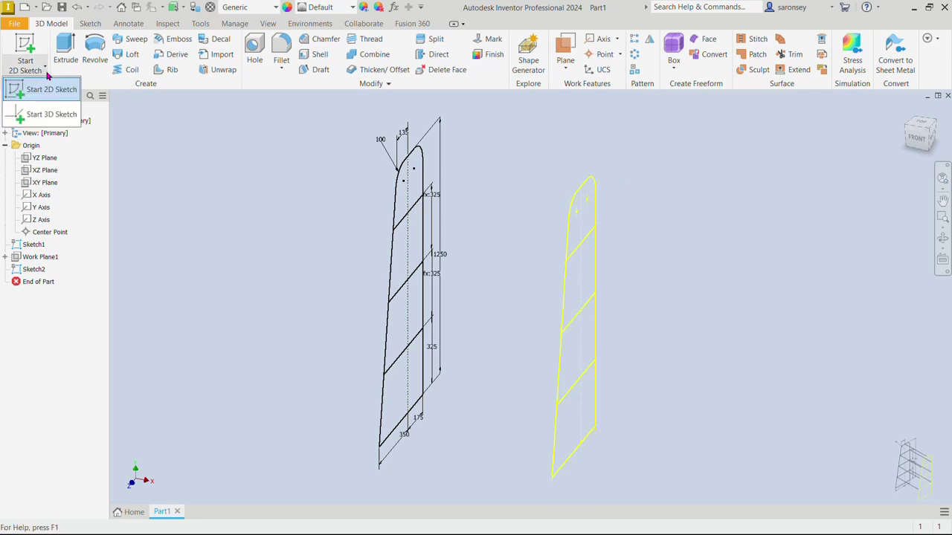
click(52, 114)
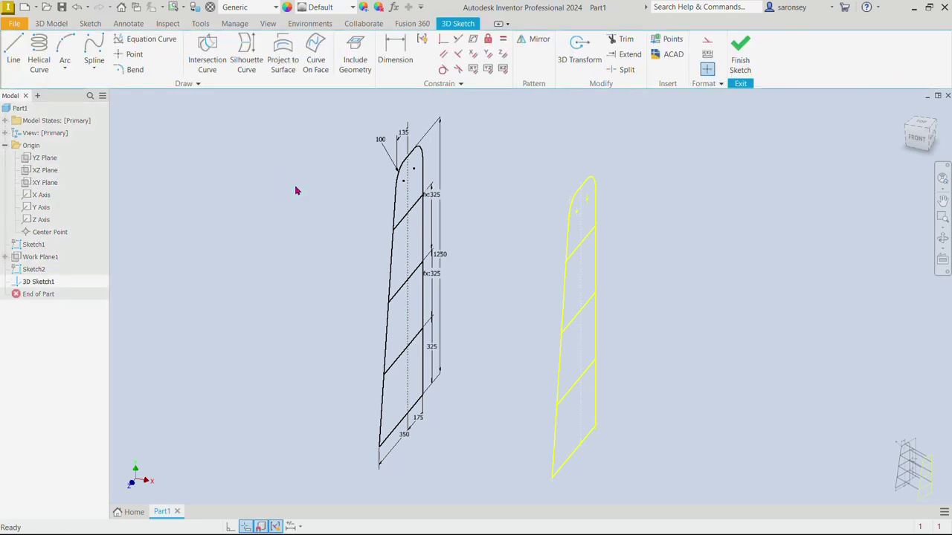
click(16, 53)
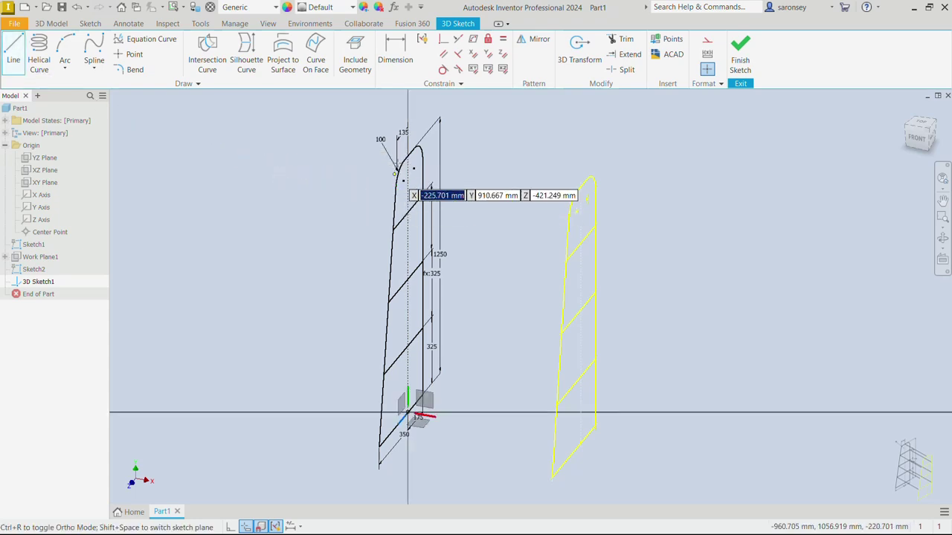
click(408, 157)
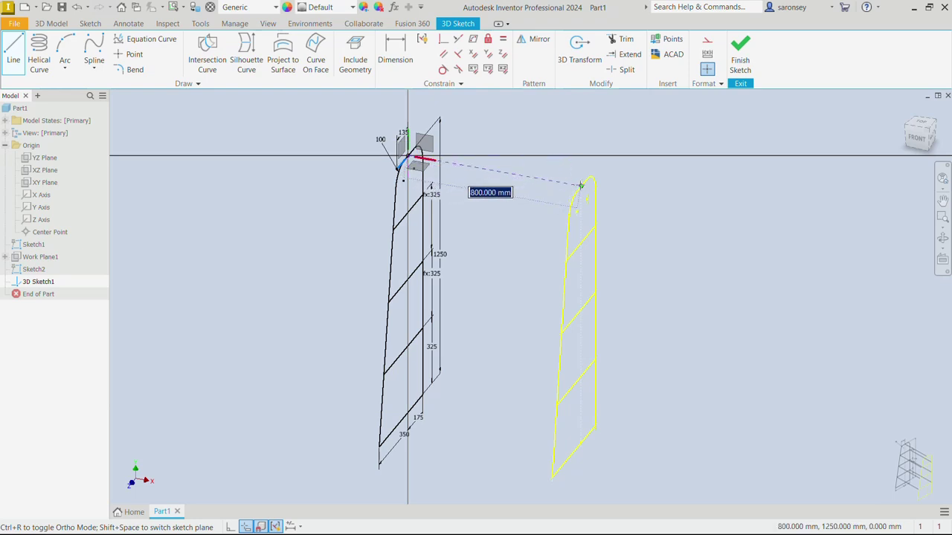
click(581, 184)
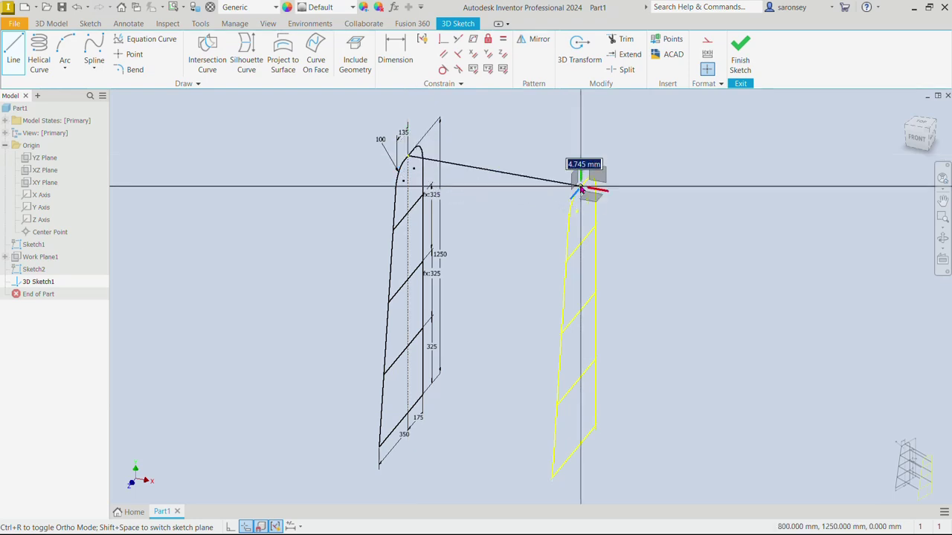
right_click(652, 140)
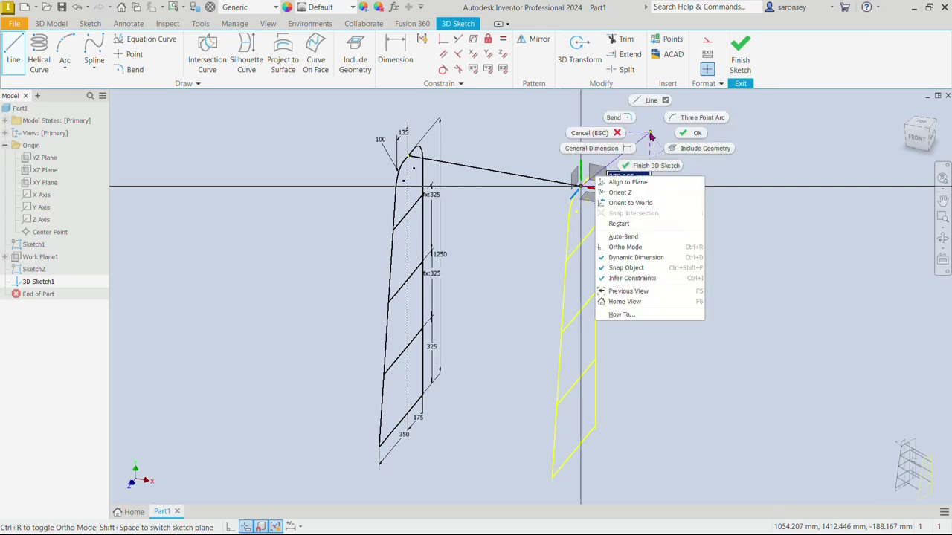
click(627, 224)
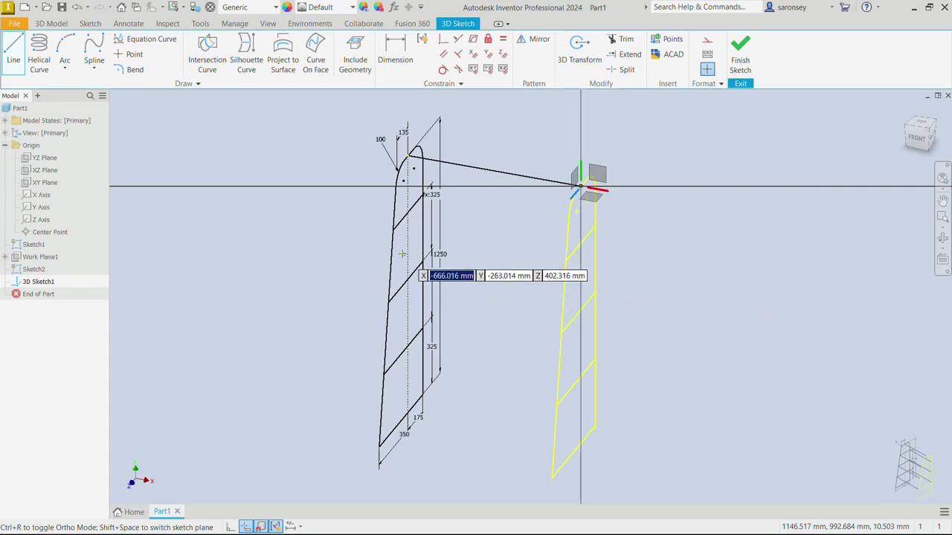
Draw a 3D line joining the slanted-side ends of the highest horizontal members on both profiles.
key(Return)
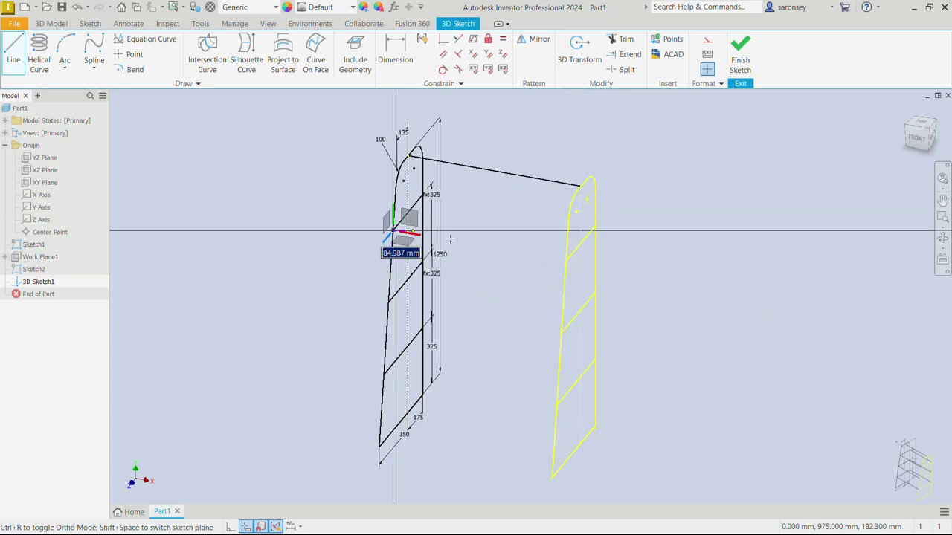
click(566, 260)
right_click(647, 182)
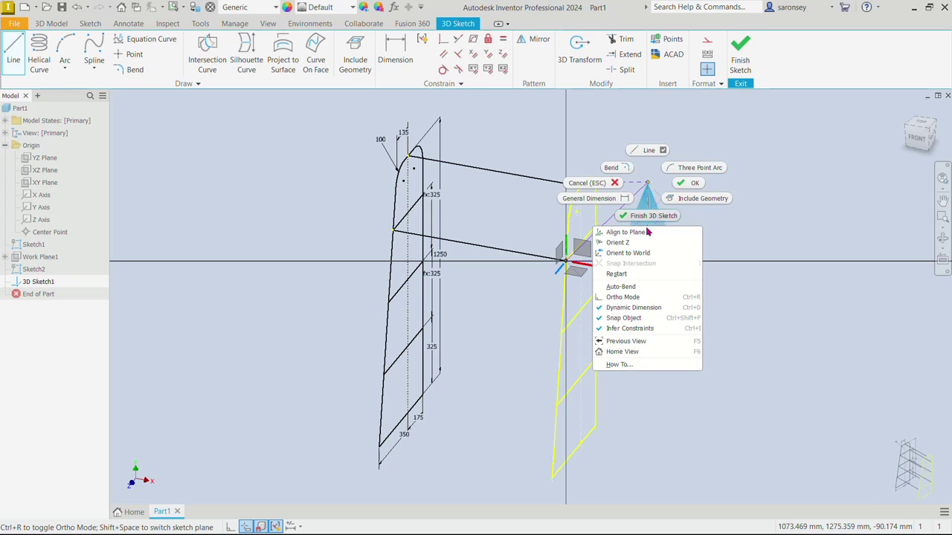
click(624, 274)
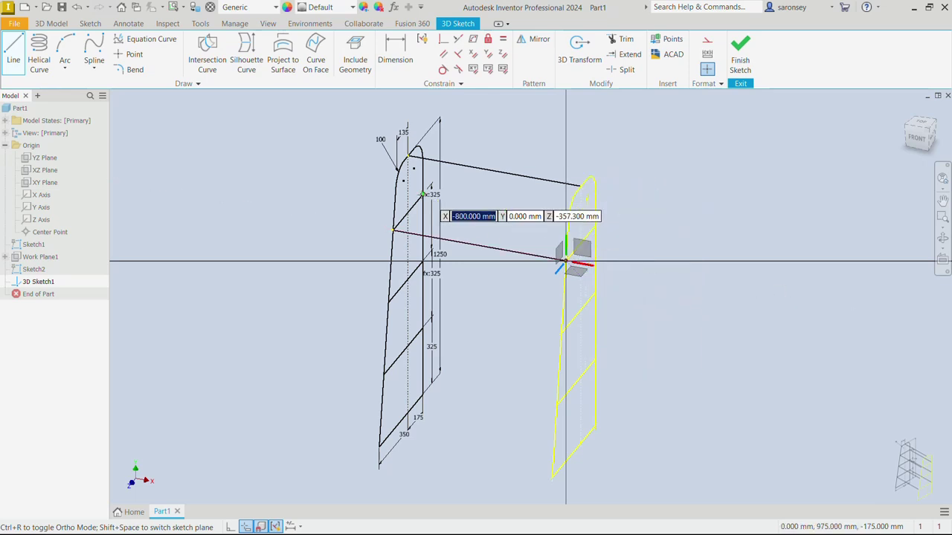
Draw an 800 mm 3D line joining the vertical-side ends of the highest horizontal members on both profiles.
click(423, 195)
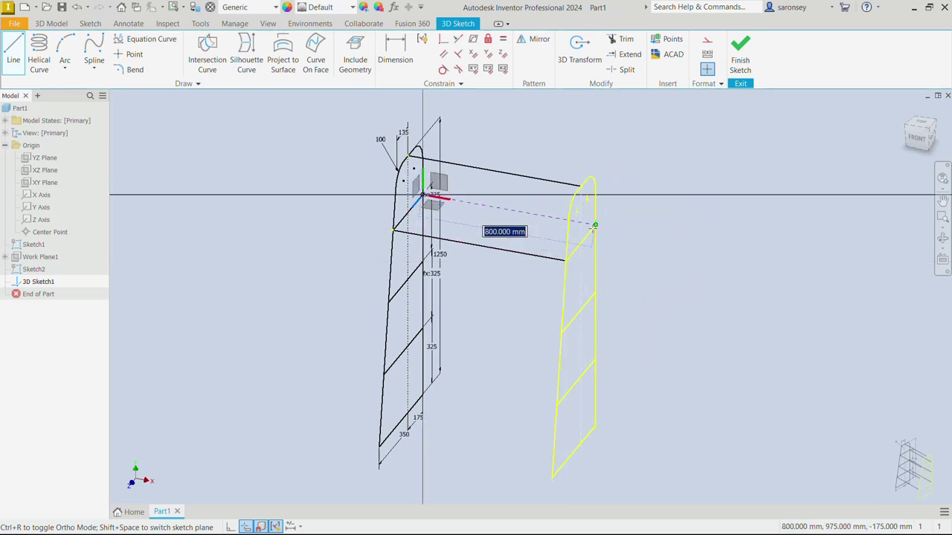
click(595, 225)
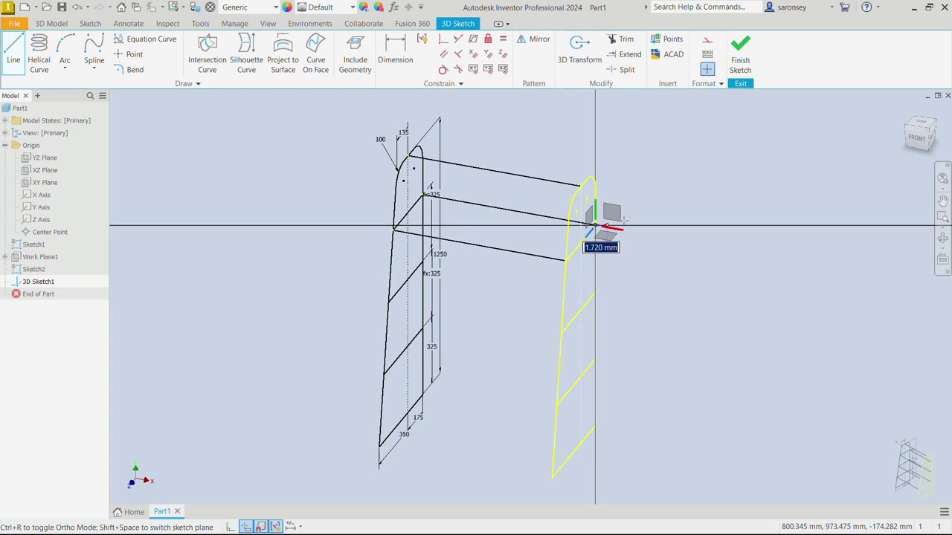
right_click(651, 177)
click(622, 268)
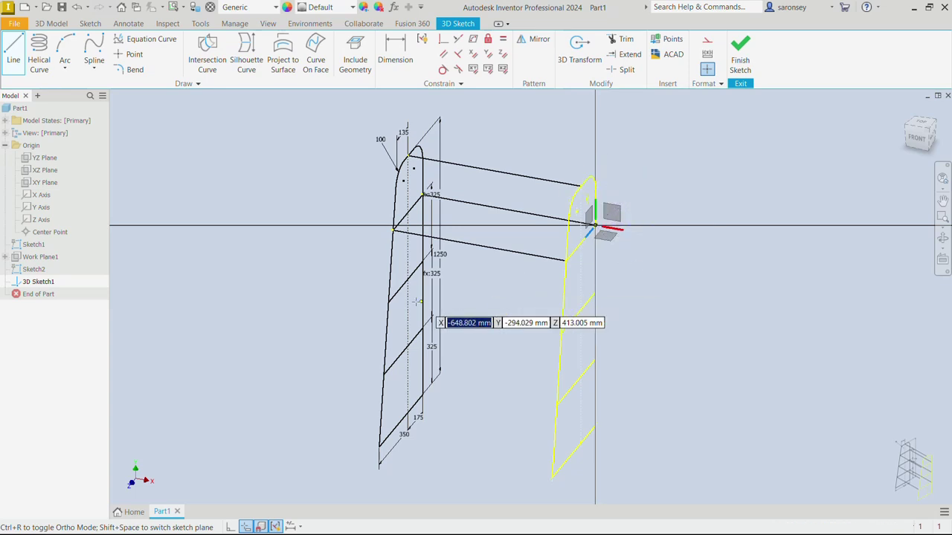
Draw two 3D lines joining the slanted-side ends and the vertical-side ends of the middle horizontal members on both profiles.
click(388, 302)
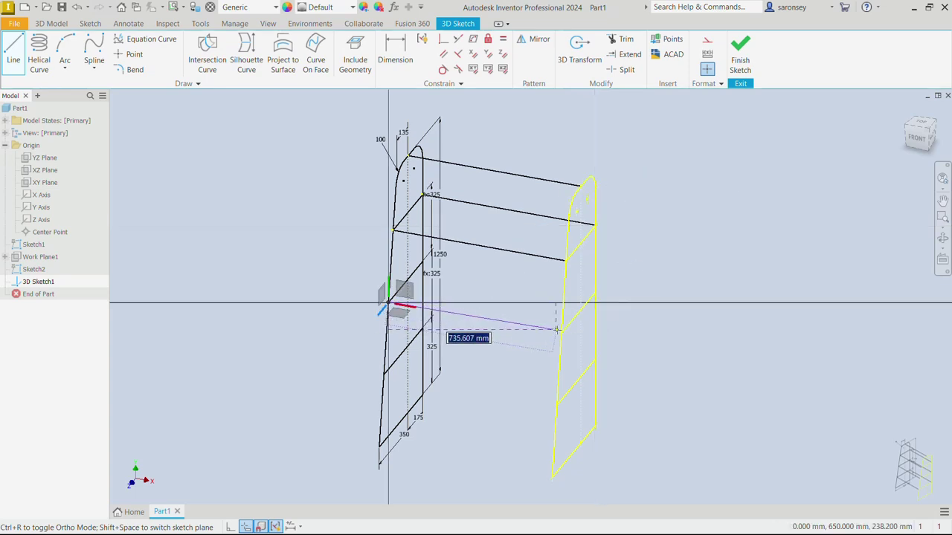
click(560, 332)
right_click(667, 239)
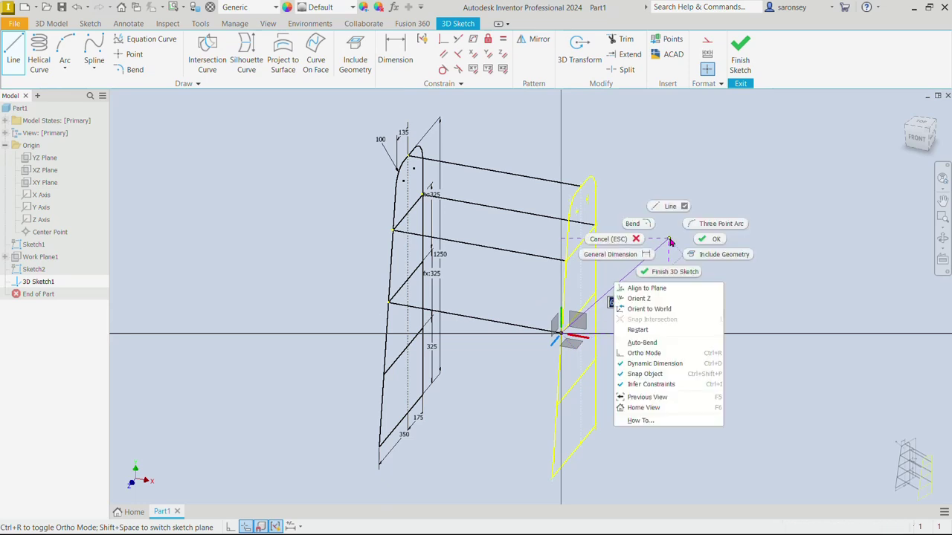
click(637, 329)
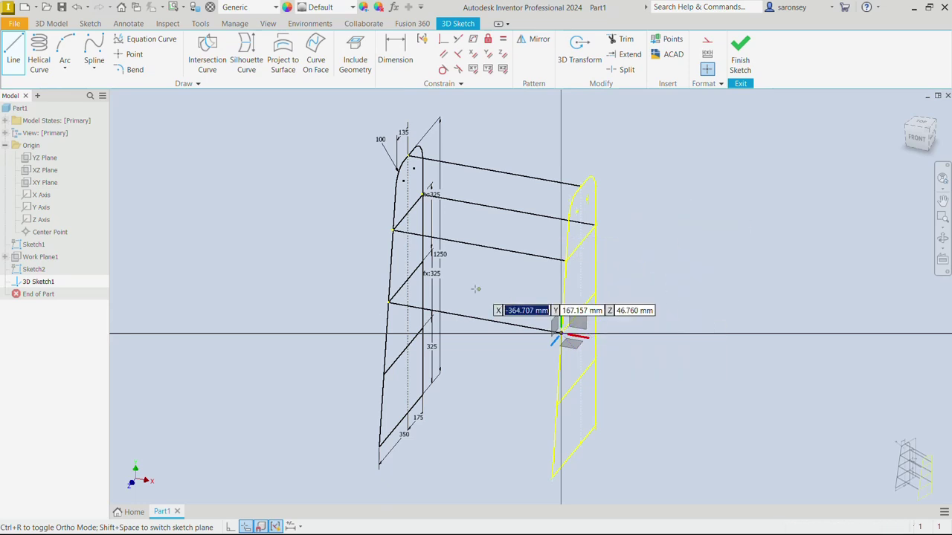
click(422, 262)
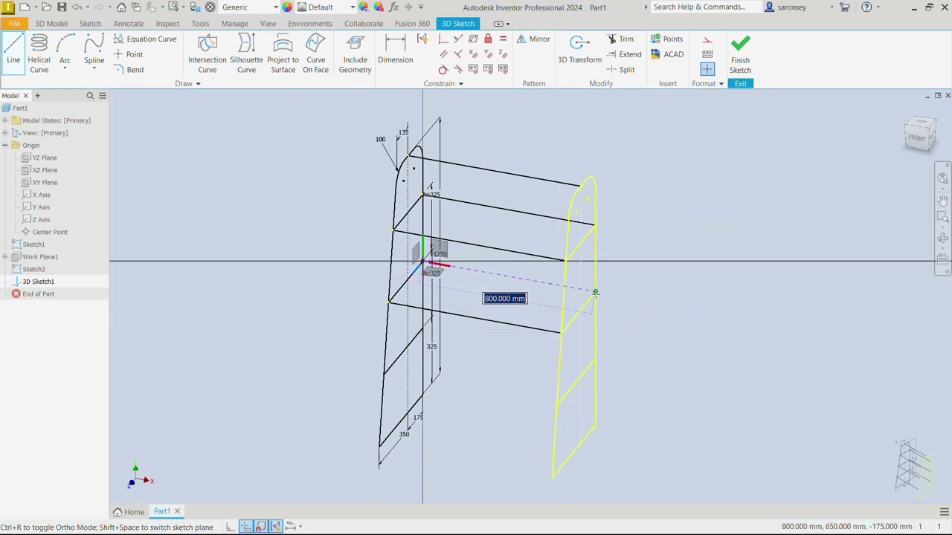
click(595, 292)
right_click(659, 200)
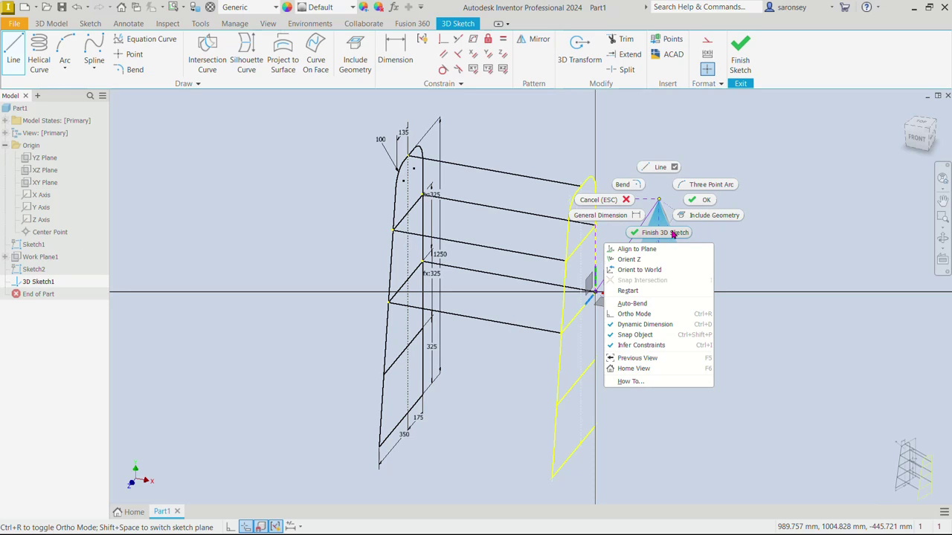
click(628, 291)
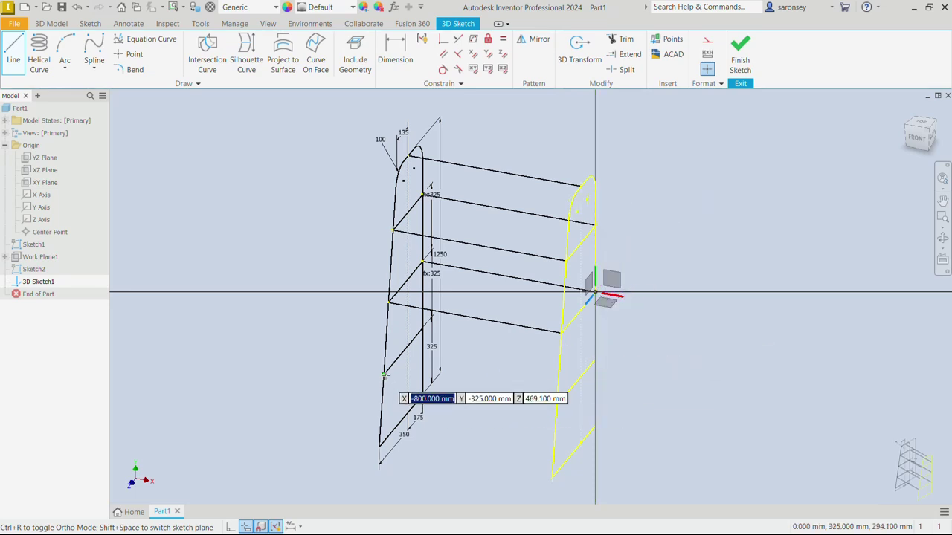
Join the slanted-side and vertical-side ends of the lowest horizontal members above the base with two 3D lines, and end the Line command.
click(384, 375)
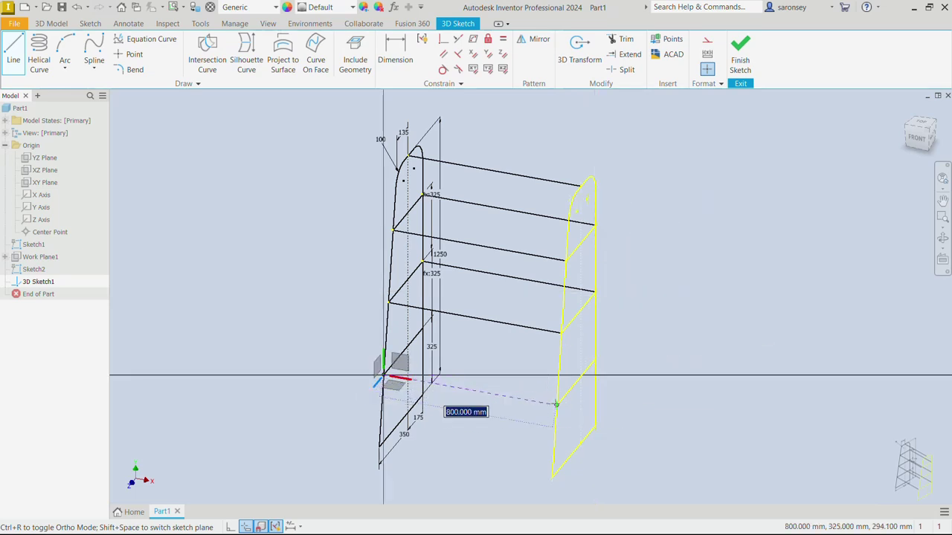
click(556, 404)
right_click(687, 269)
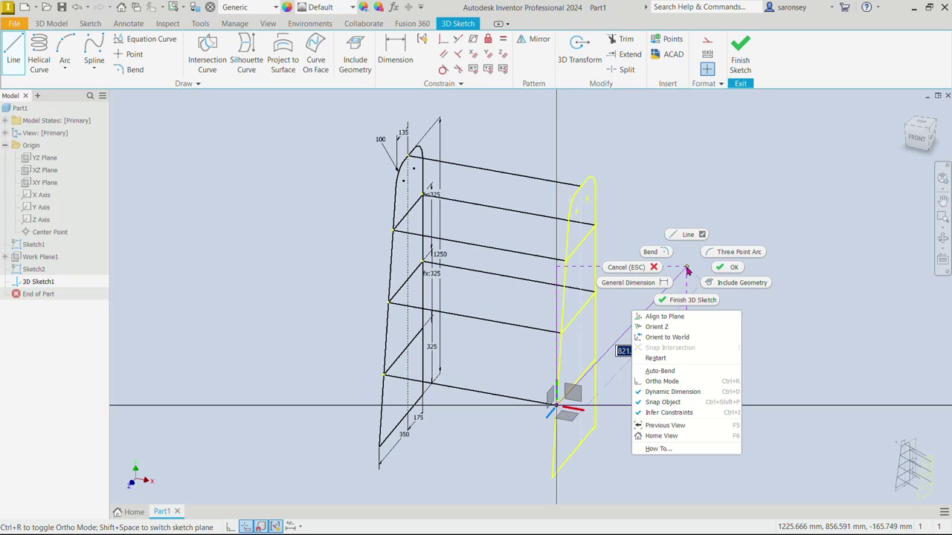
click(668, 360)
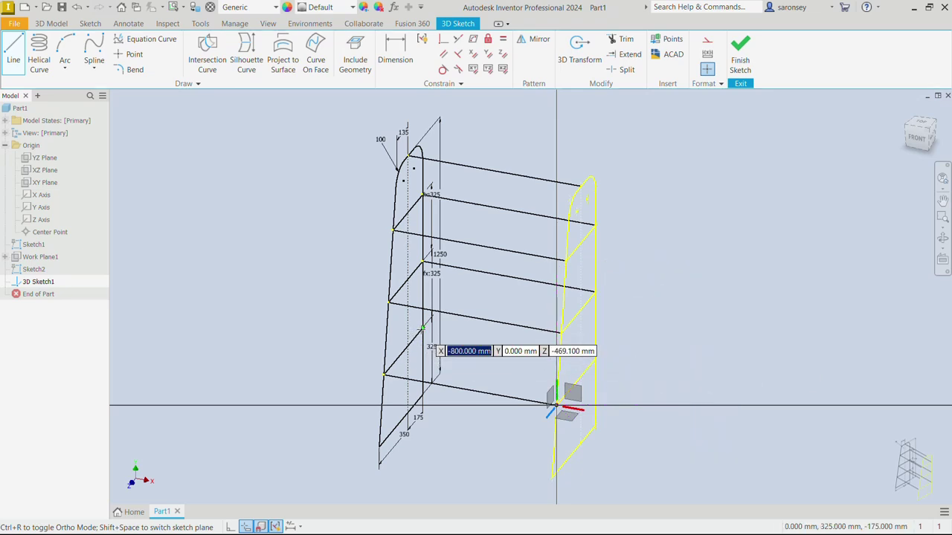
click(422, 328)
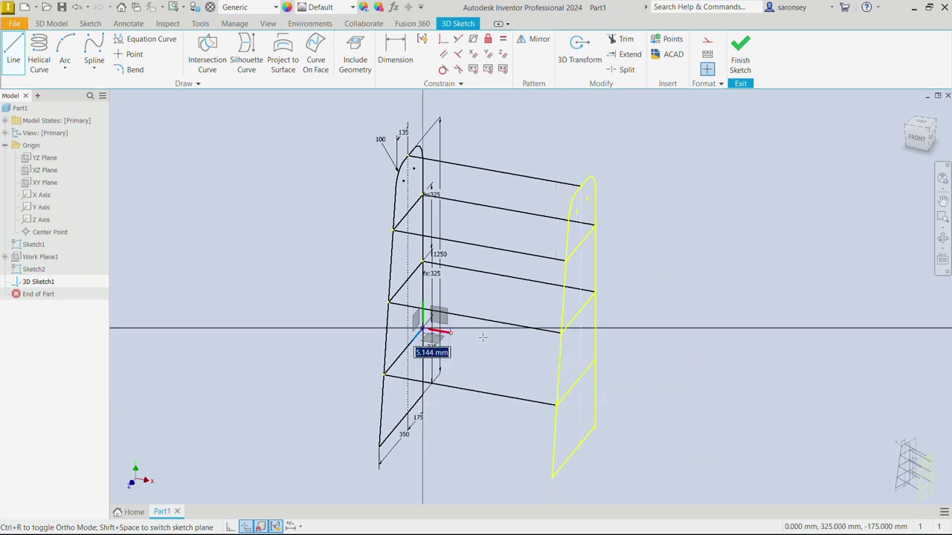
click(594, 359)
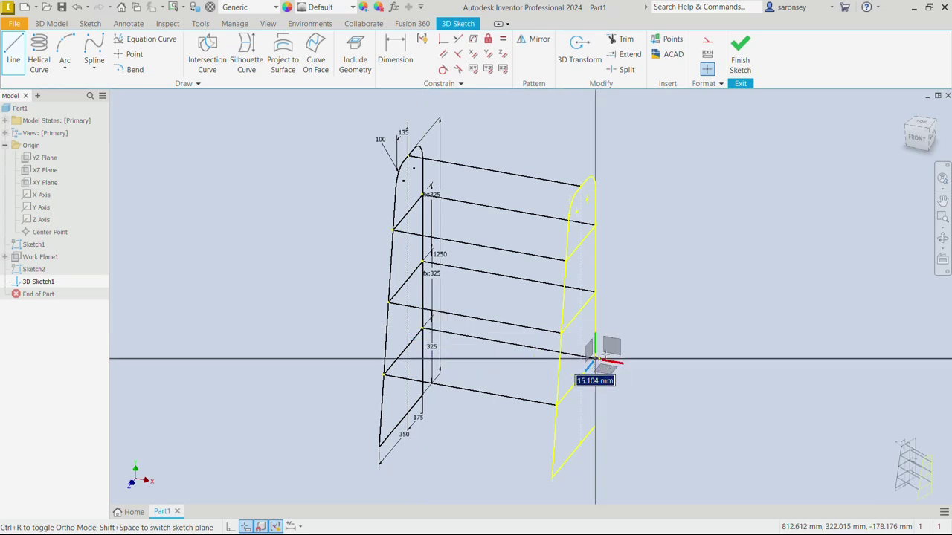
right_click(661, 211)
click(708, 212)
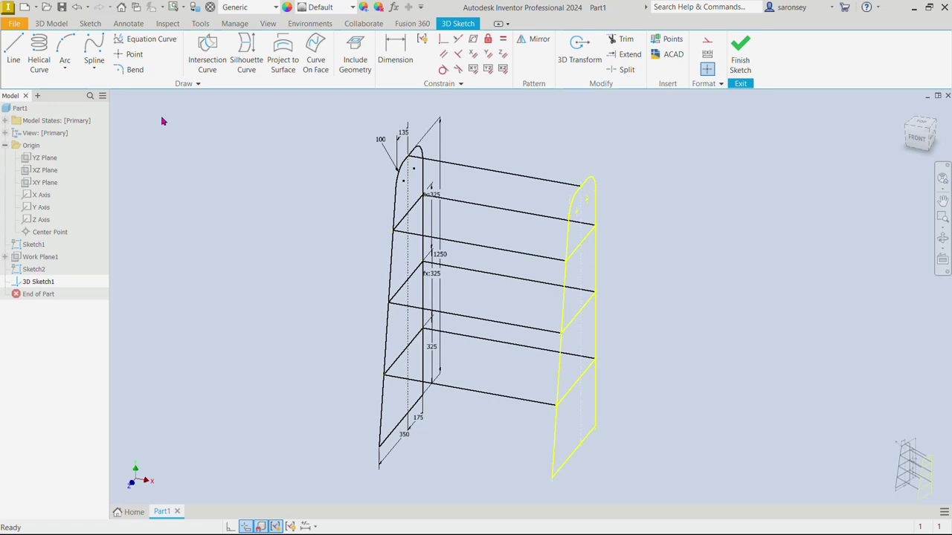
Finish the 3D sketch and save the part to the Desktop as SKELETON.
click(62, 7)
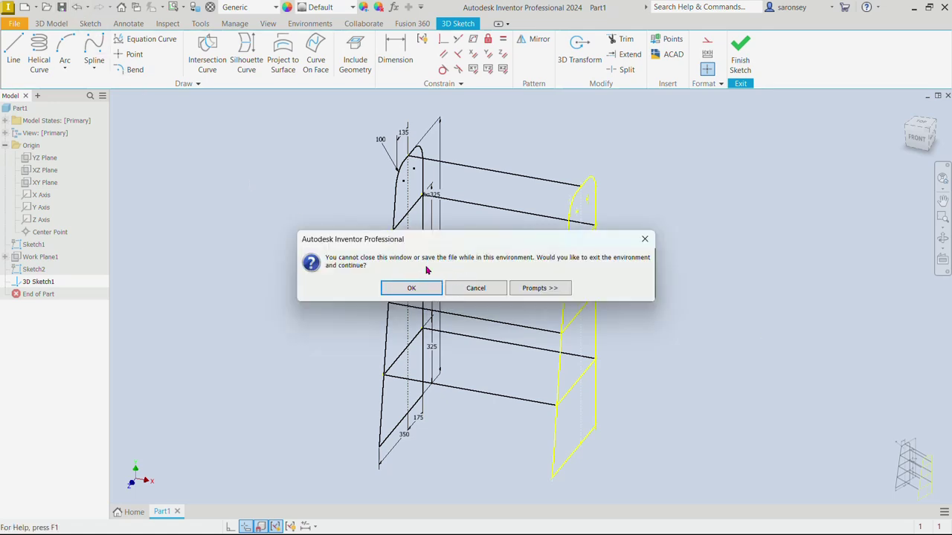
click(644, 239)
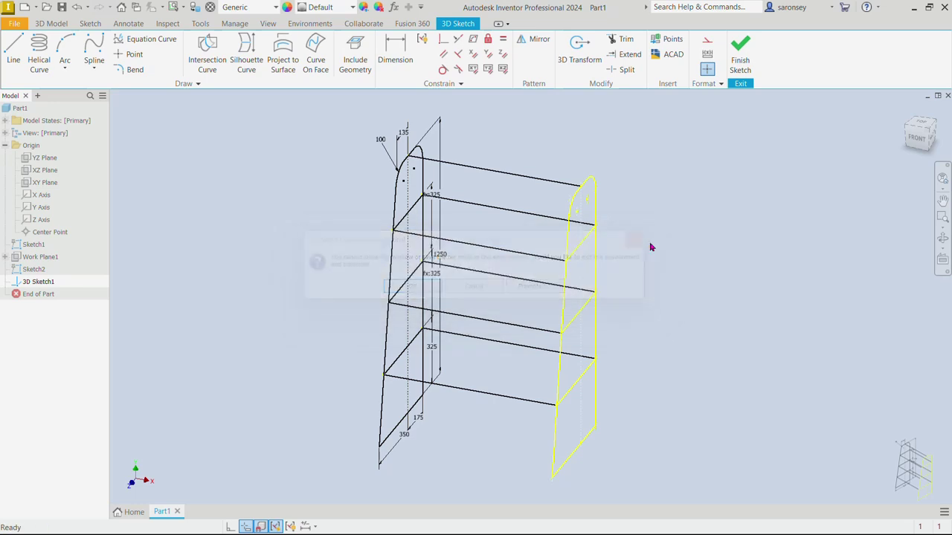
click(743, 60)
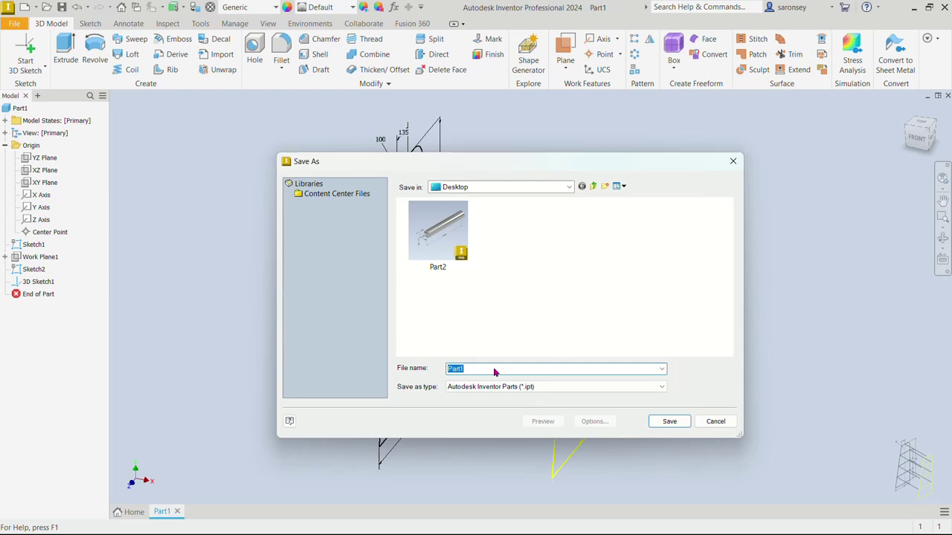
text(SKET)
text(ETON)
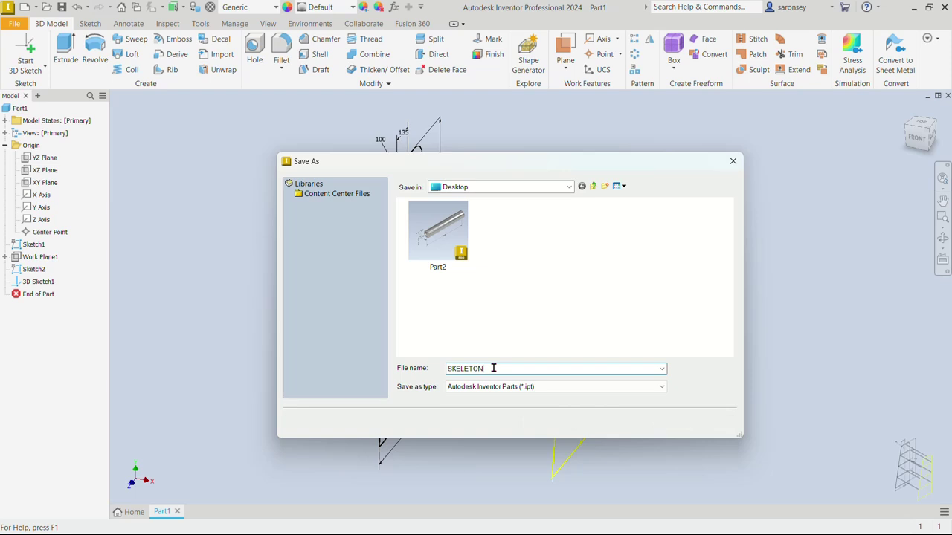
click(672, 422)
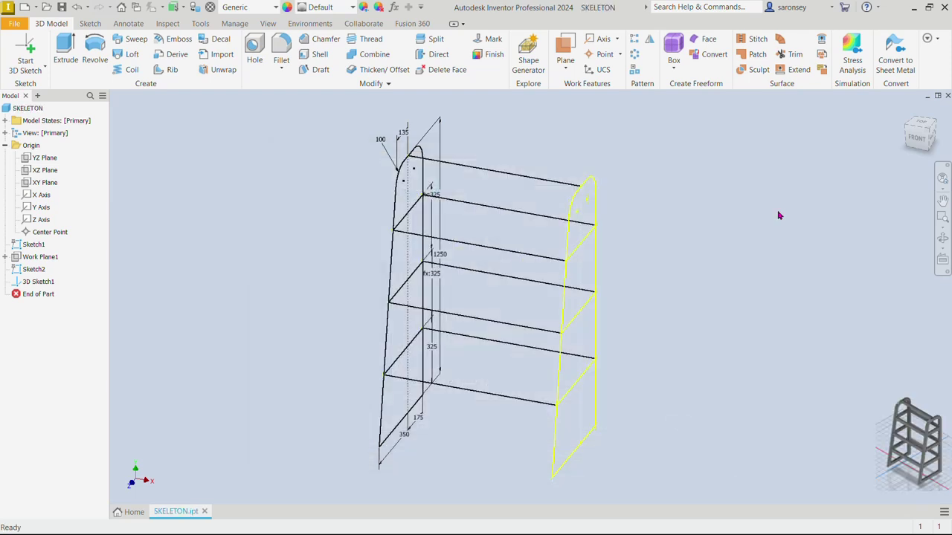
Create a new assembly from the metric Standard (mm).iam template and save it to the Desktop as Assembly1.
click(25, 7)
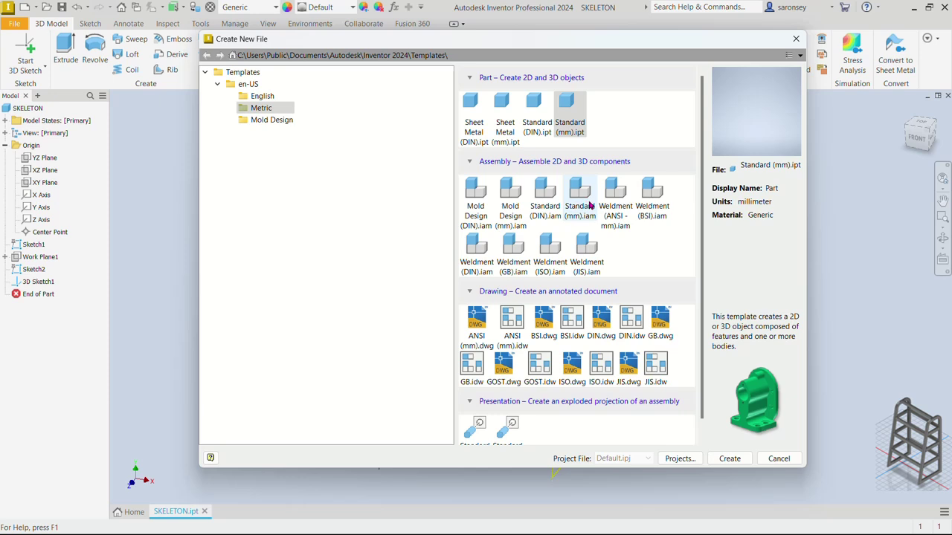
click(590, 213)
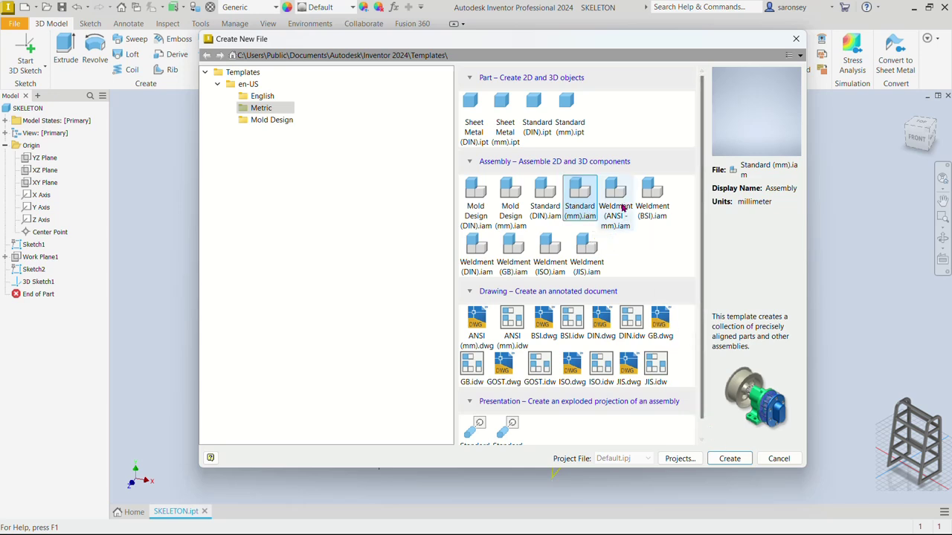
click(725, 458)
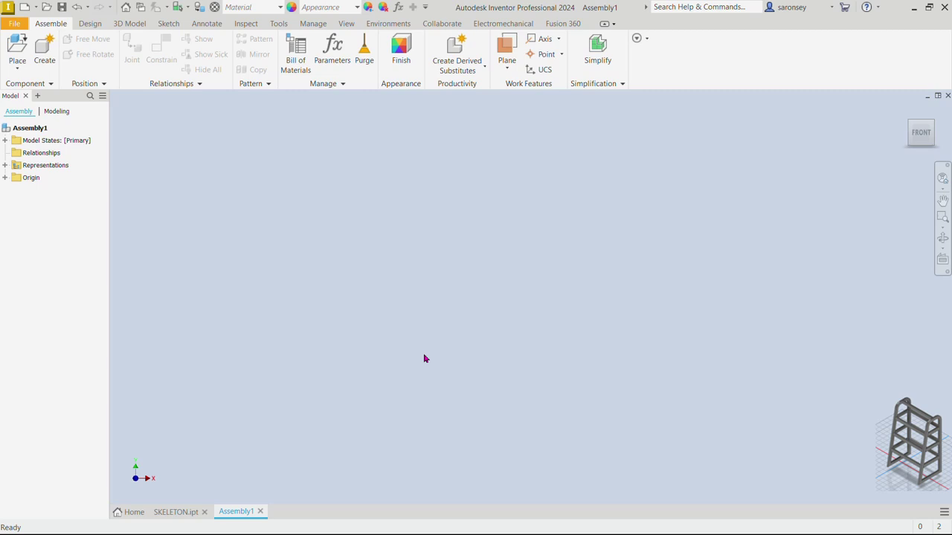
click(61, 7)
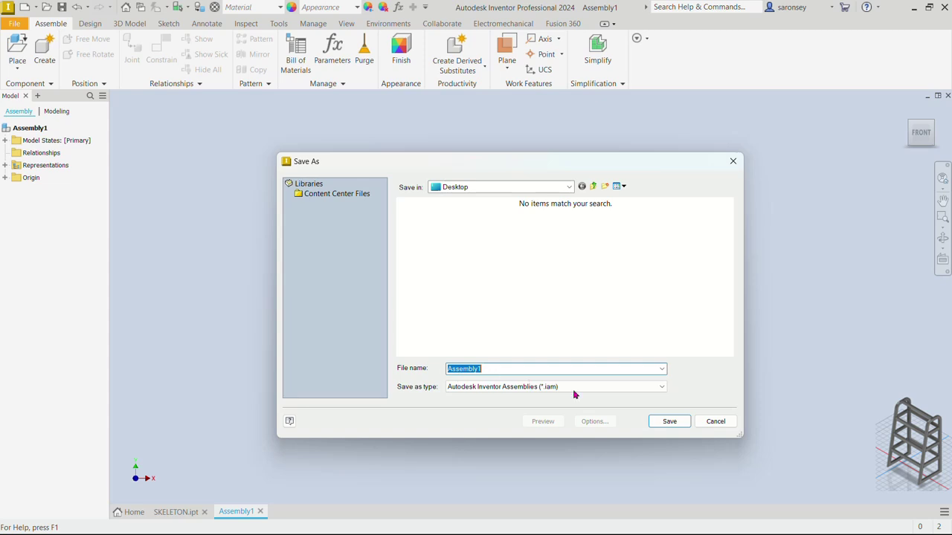
click(667, 421)
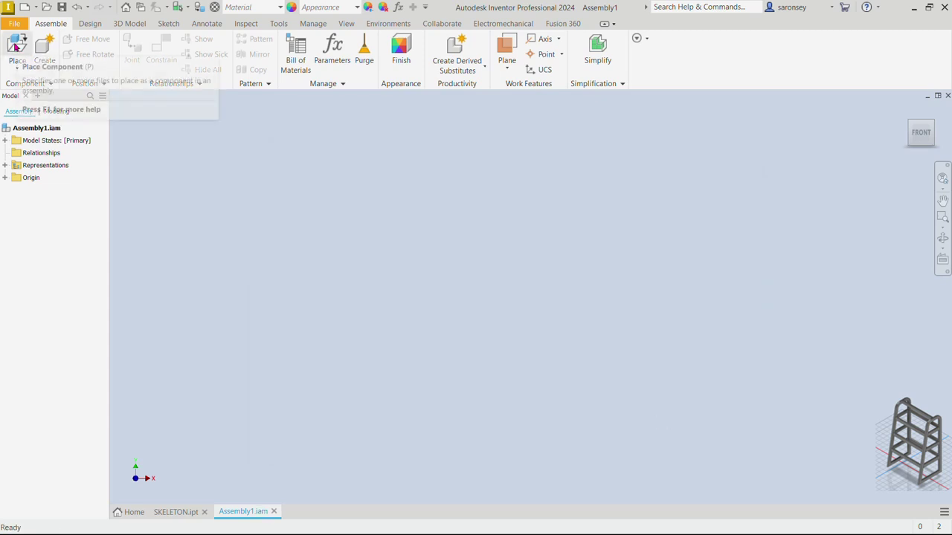
Place one instance of the SKELETON part in the assembly, grounded at the origin.
click(16, 47)
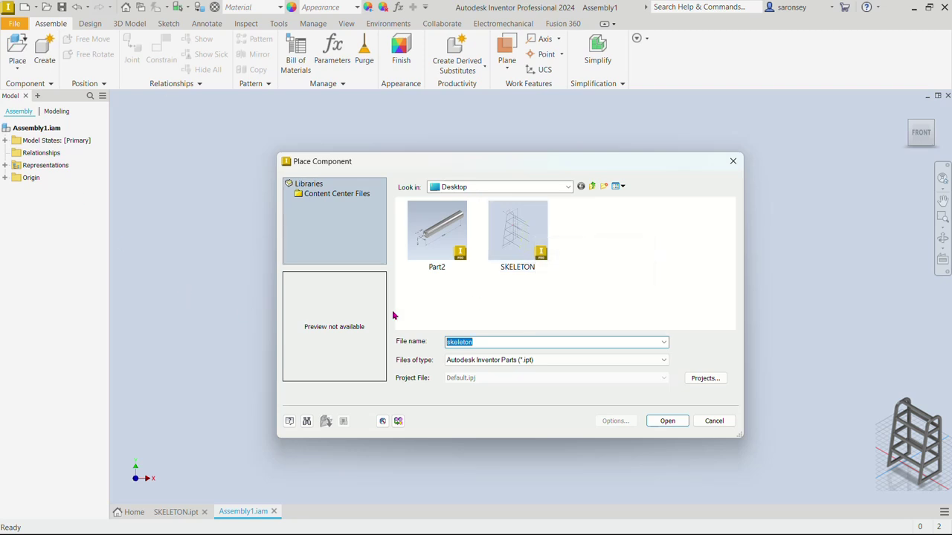
click(520, 242)
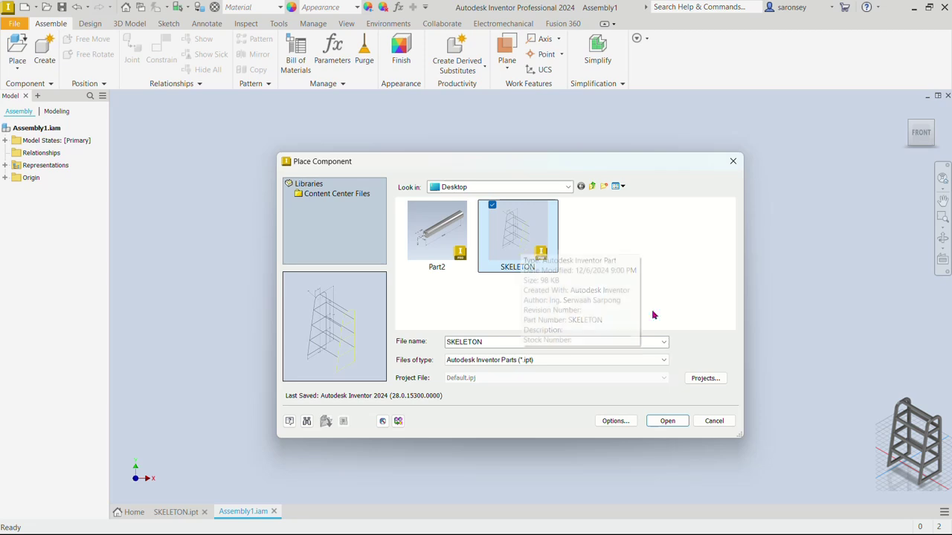
click(674, 421)
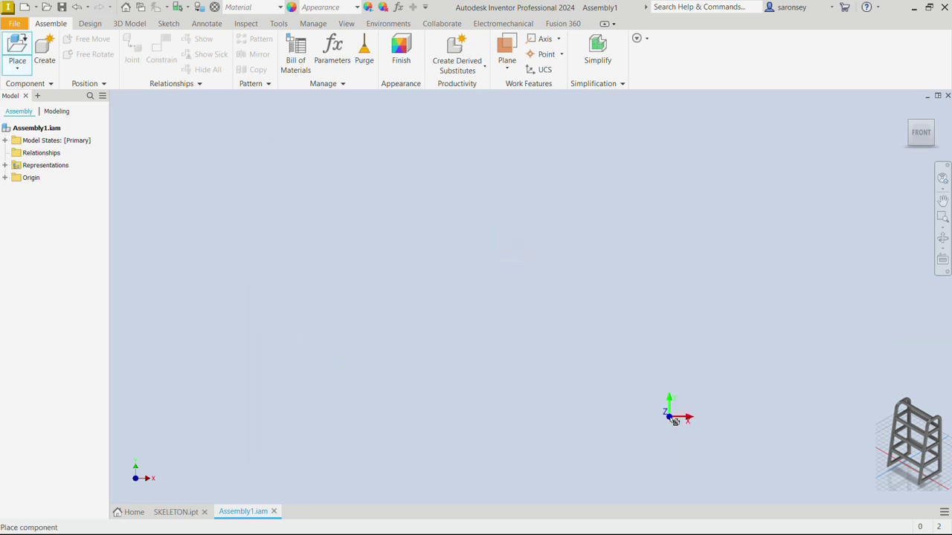
right_click(470, 267)
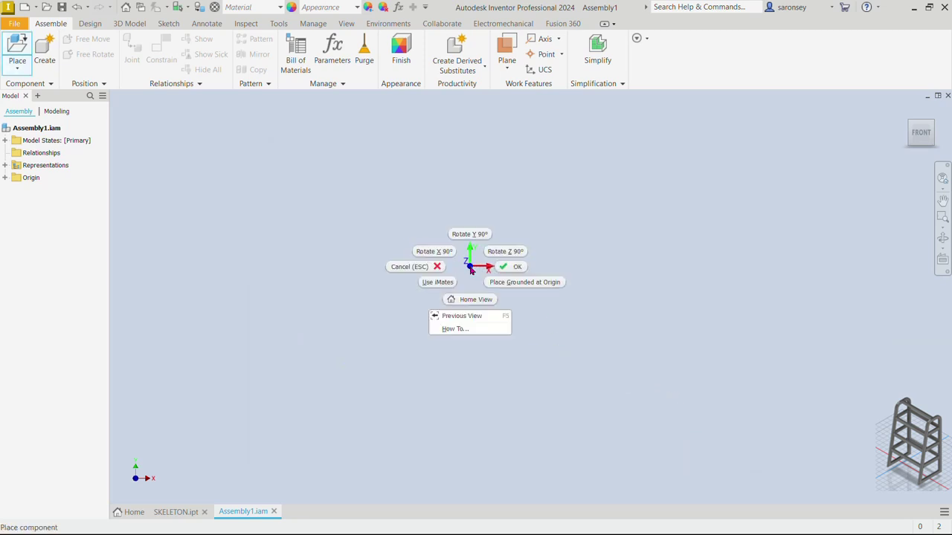
click(532, 283)
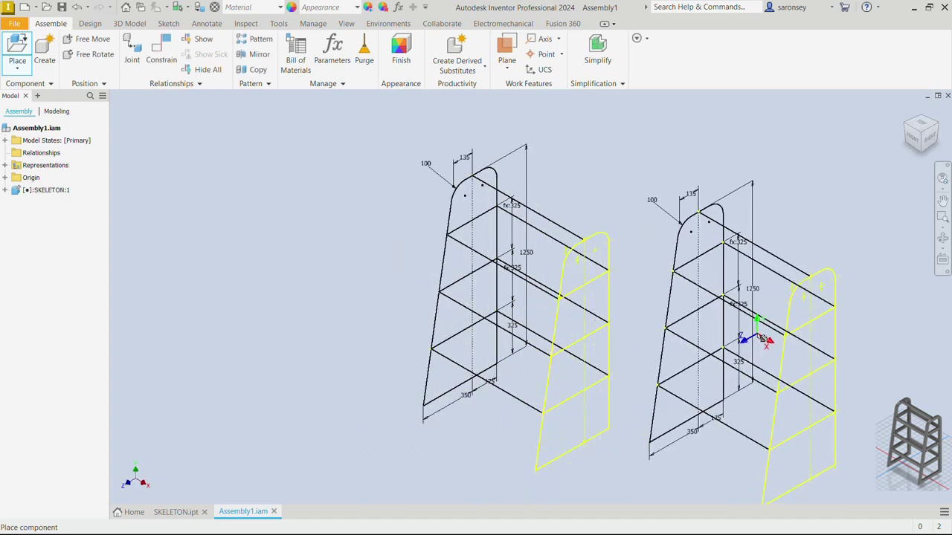
key(Escape)
middle_drag(728, 316, 703, 310)
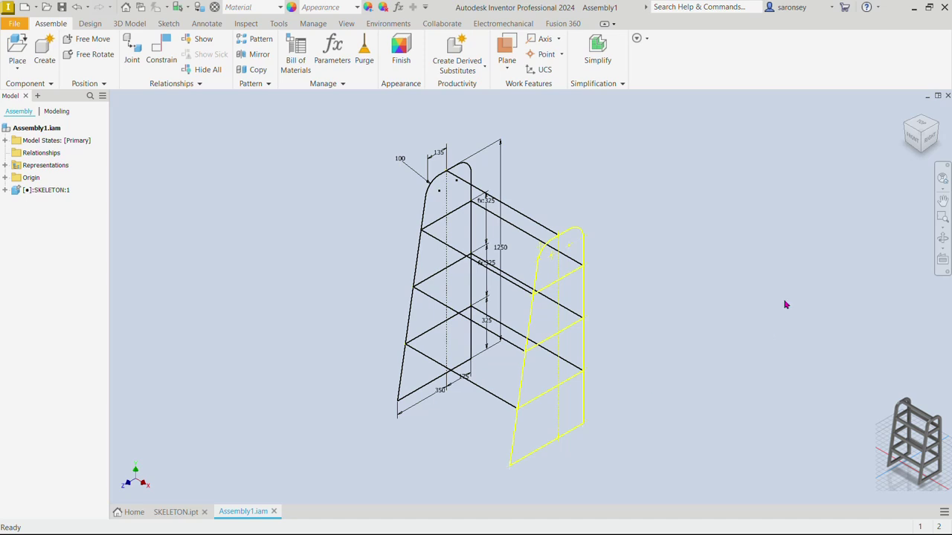
Start Insert Frame with ISO Square/Rectangular Tubes, family ISO 10799-2 (Rectangular), and set the size to 60x40x3.
click(90, 24)
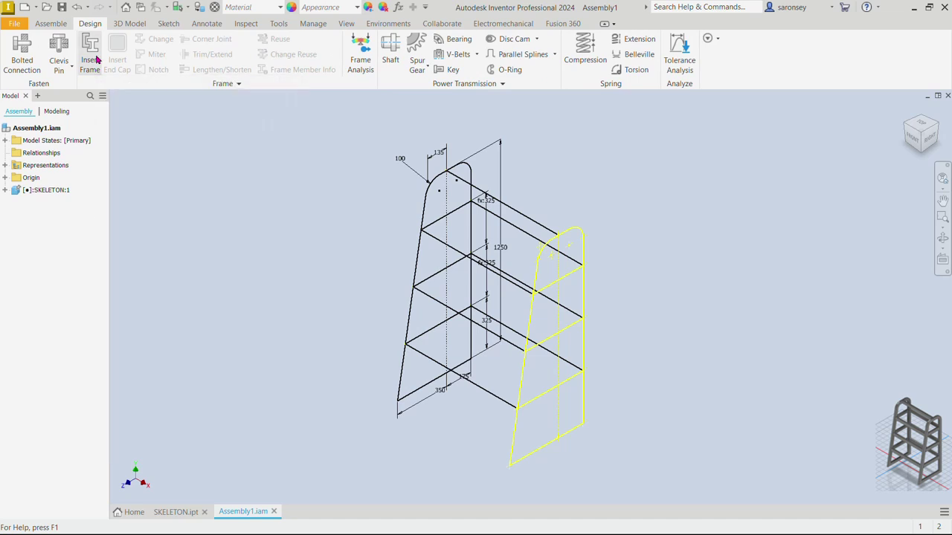
click(97, 60)
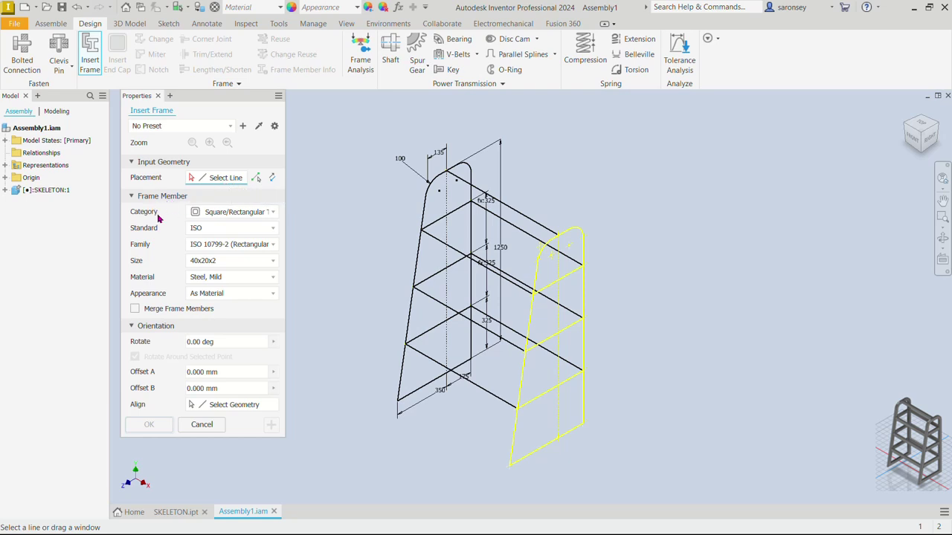
click(272, 213)
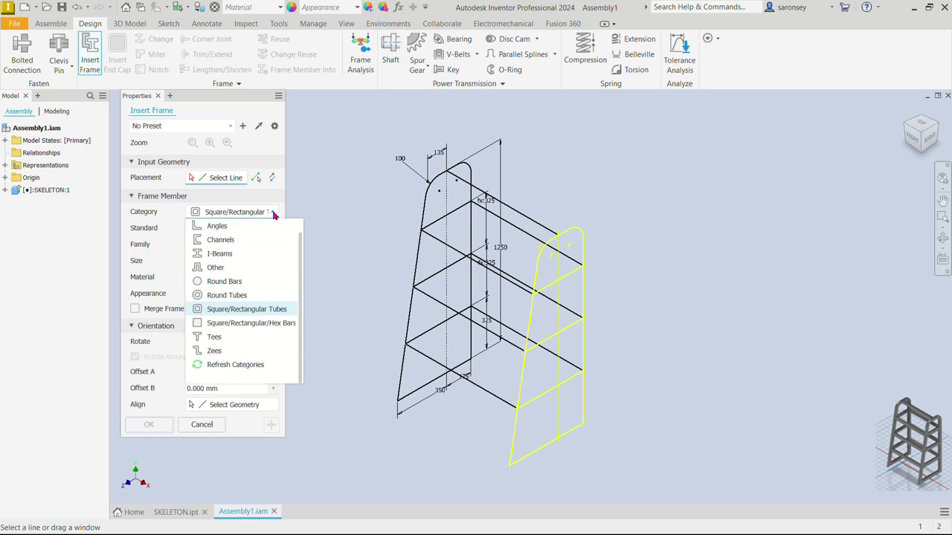
click(270, 310)
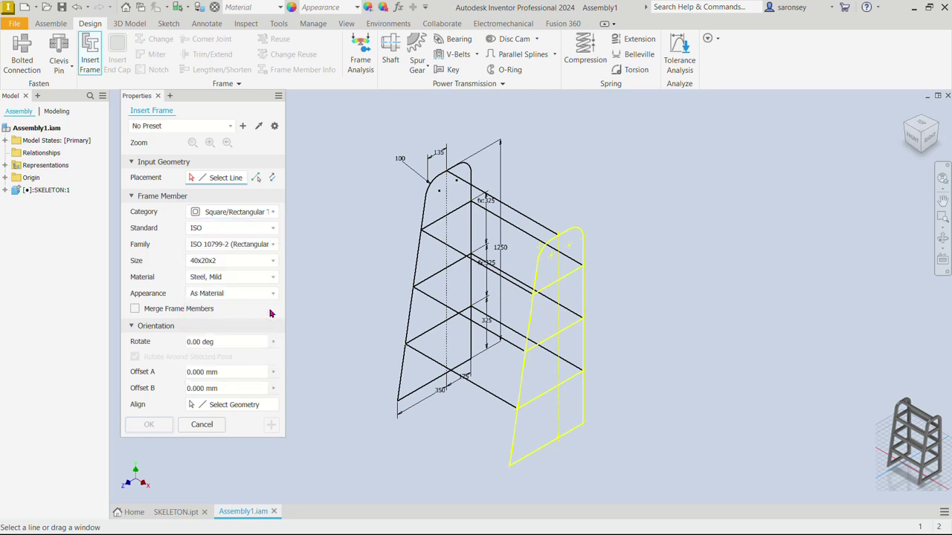
click(270, 229)
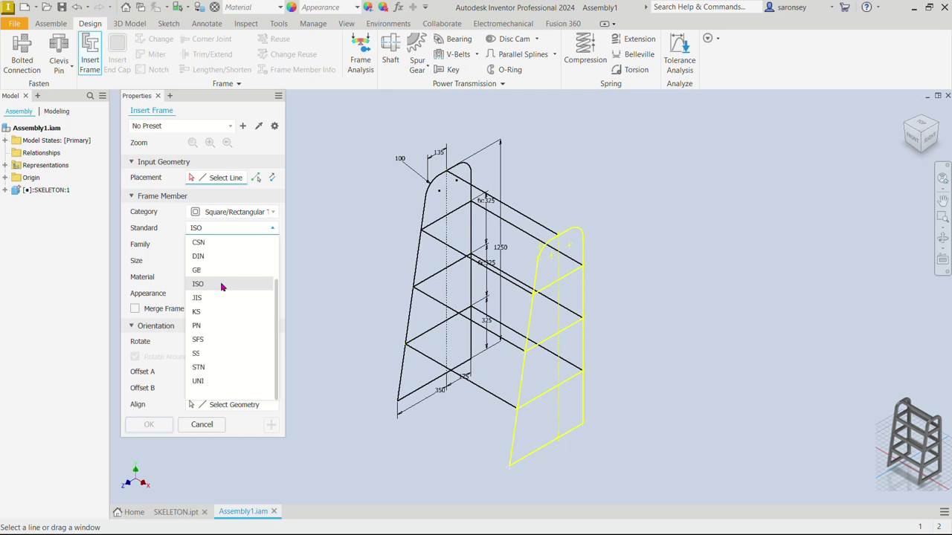
click(220, 287)
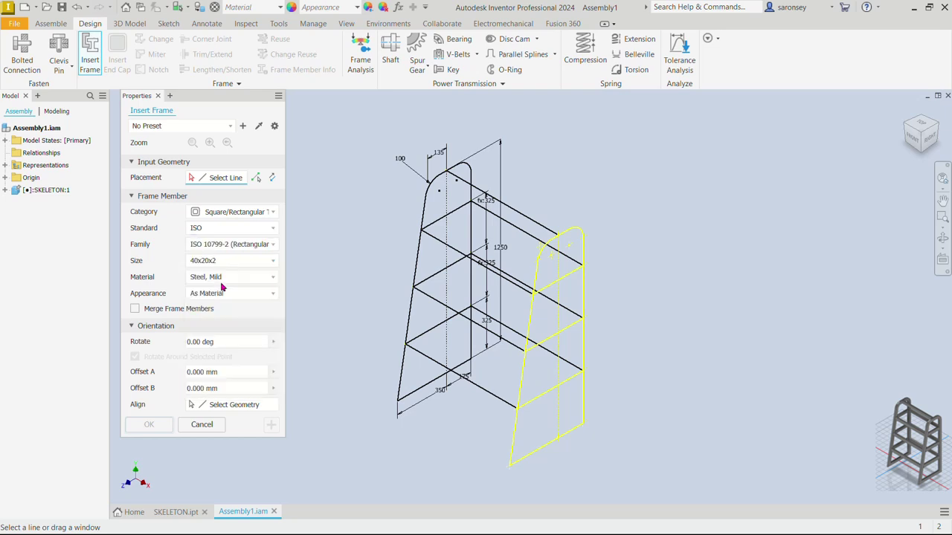
click(272, 244)
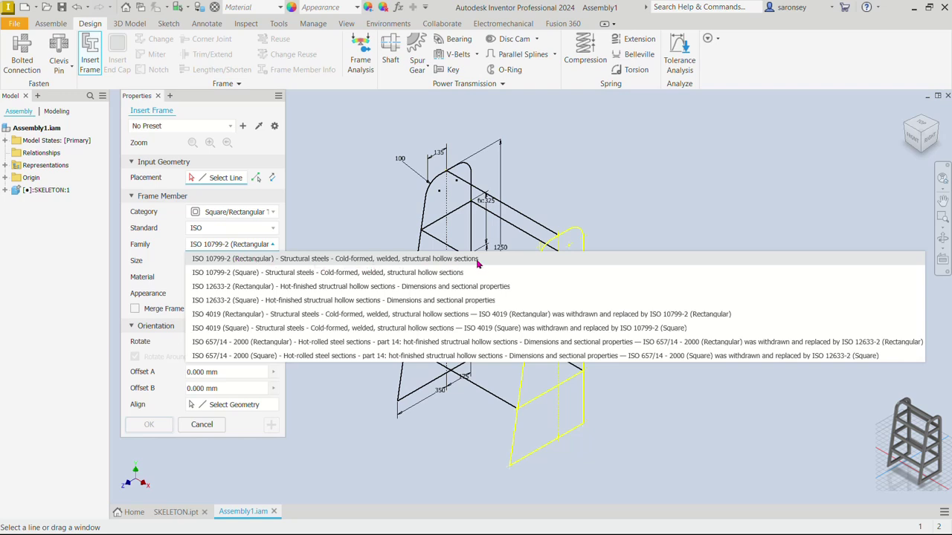
click(324, 234)
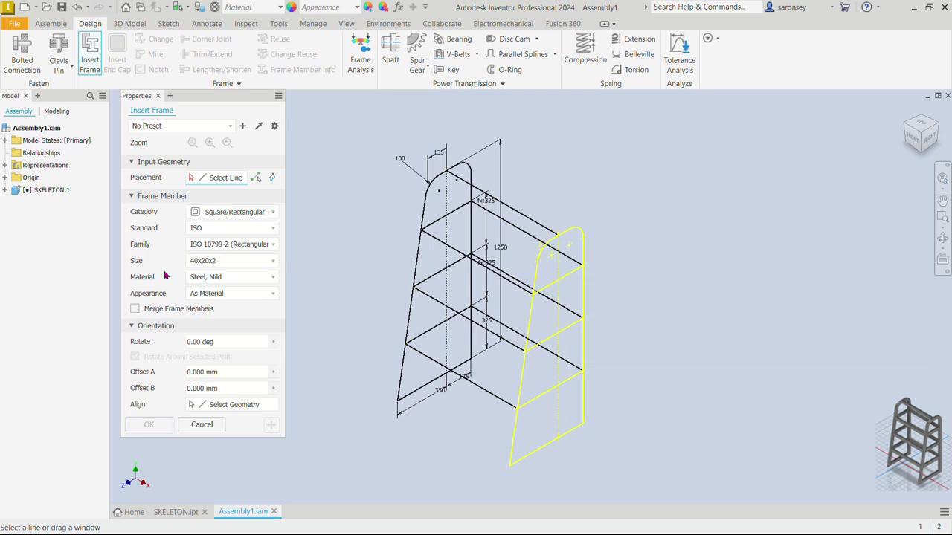
click(273, 265)
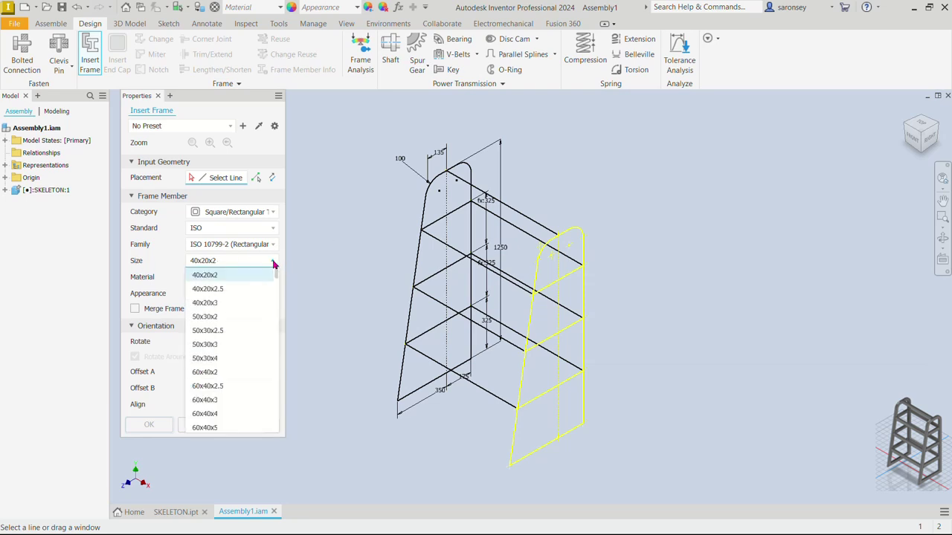
click(228, 404)
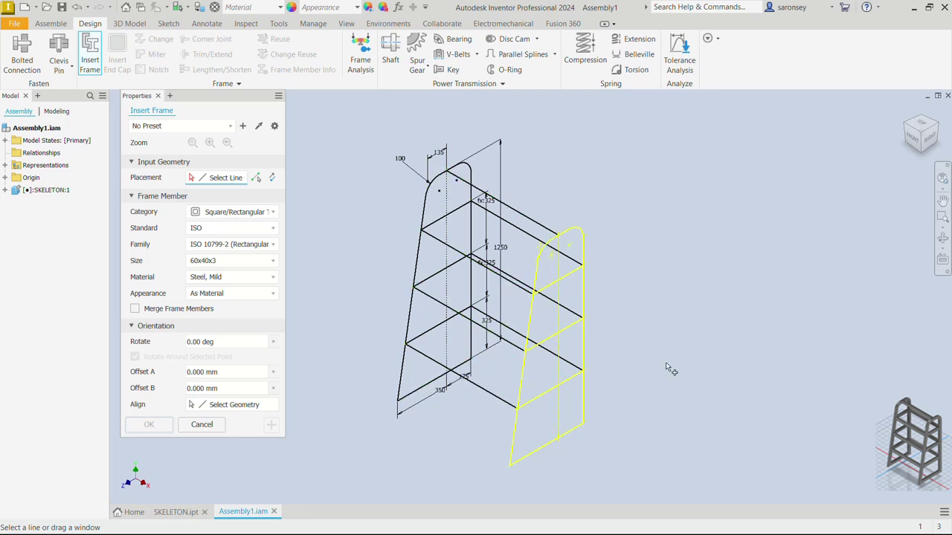
Select the base, slanted side, both corner arcs, top and vertical side of the nearer end outline for frame placement.
click(551, 442)
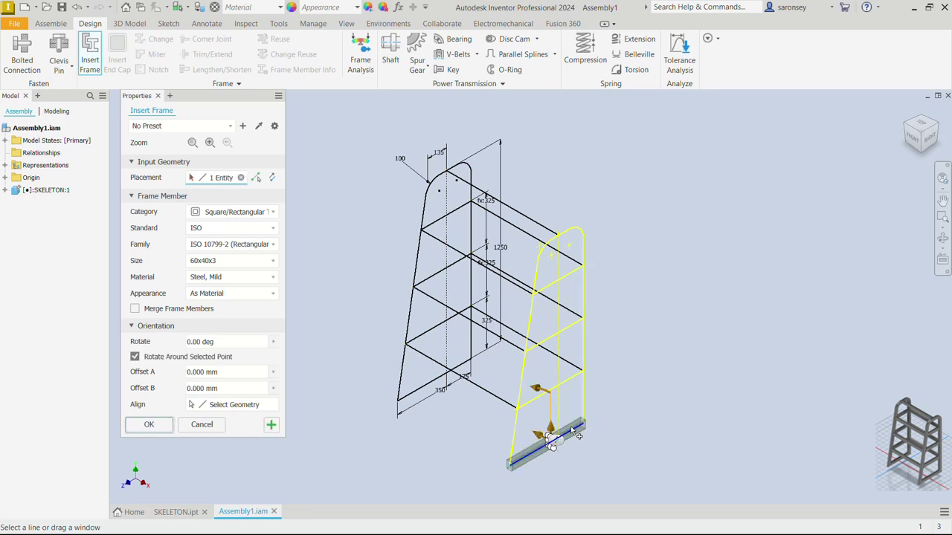
scroll(550, 442, up, 5)
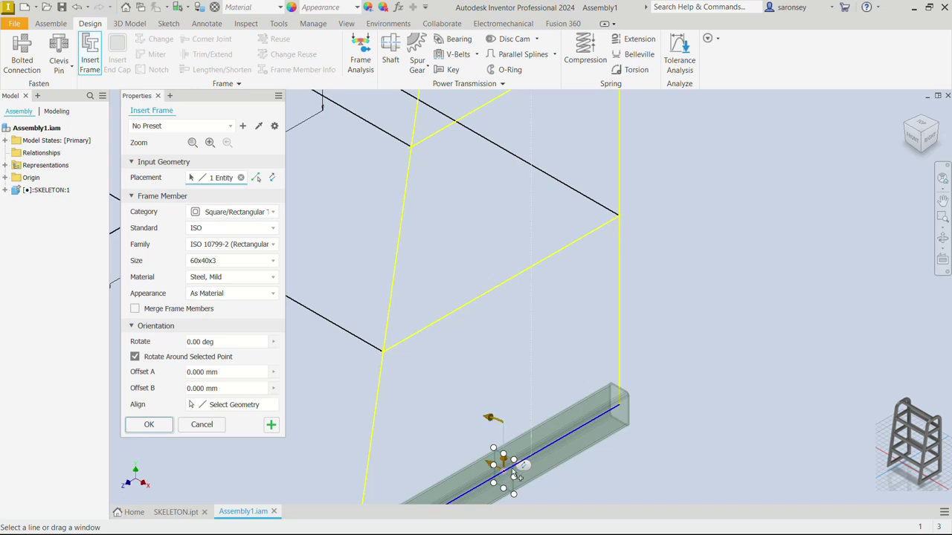
scroll(527, 435, down, 3)
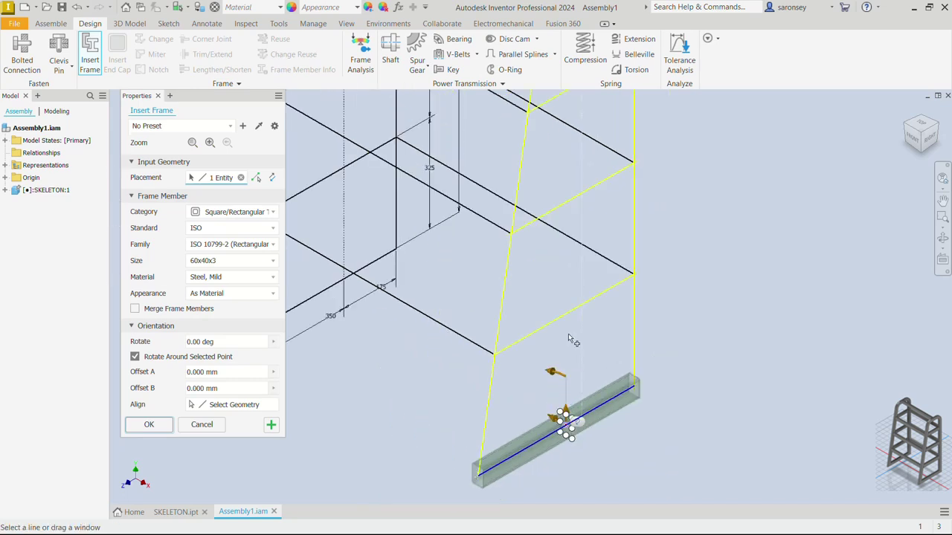
click(503, 295)
scroll(513, 281, down, 4)
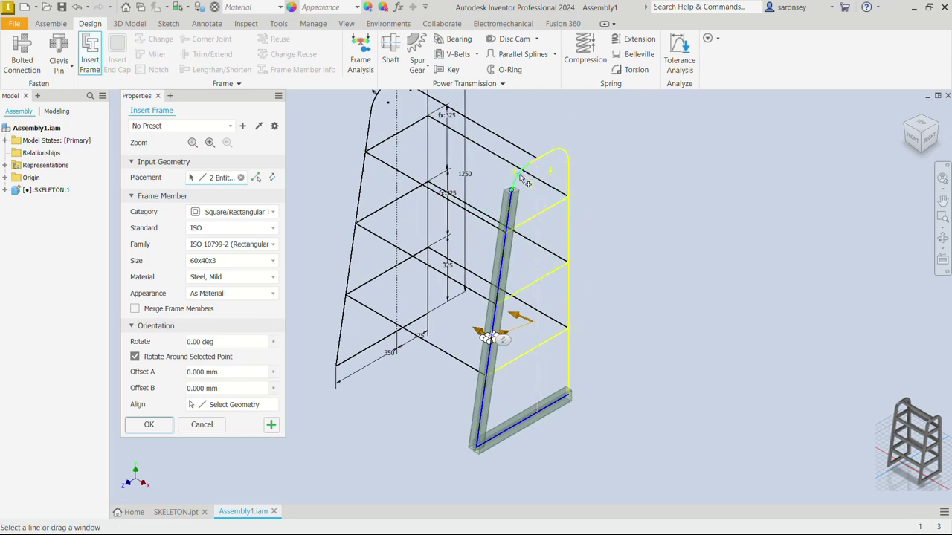
click(526, 169)
click(550, 154)
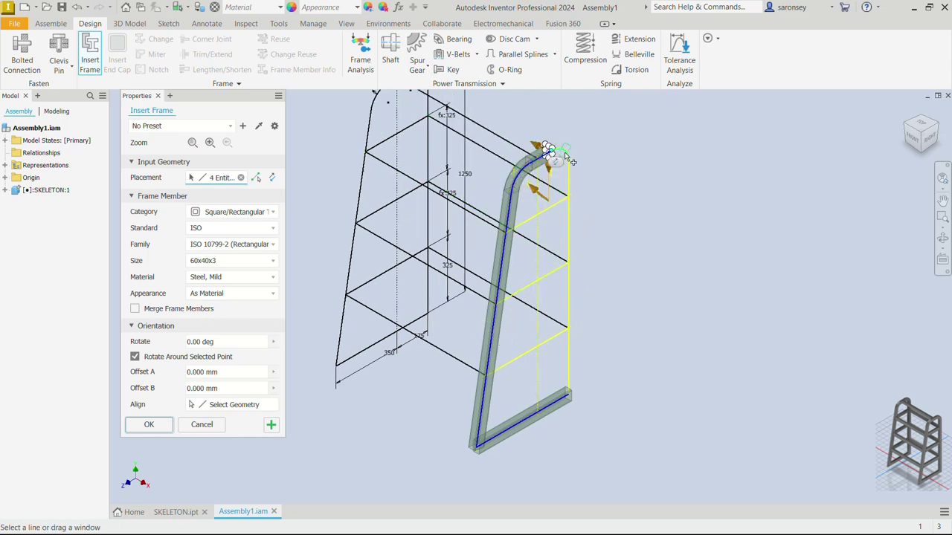
click(568, 154)
click(569, 201)
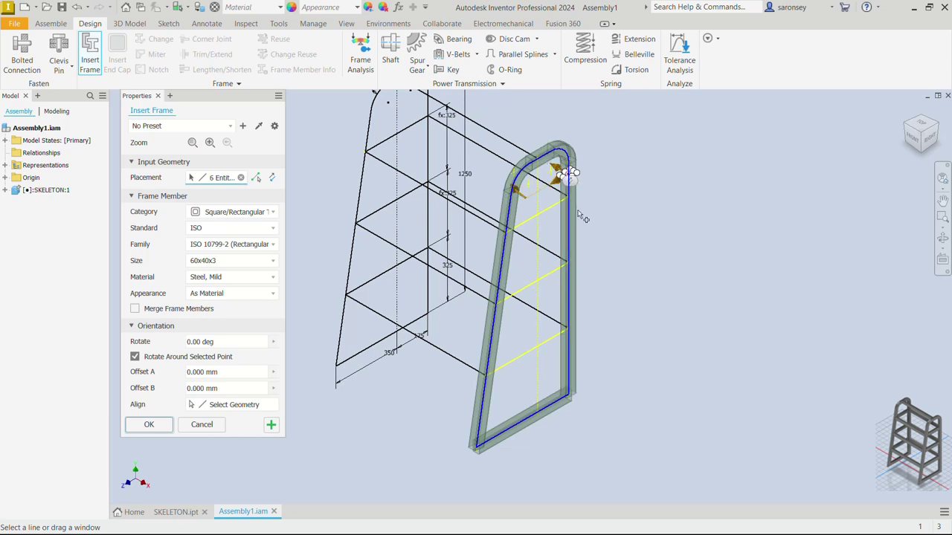
Enable merging of the frame members and create the nearer end frame, accepting the default frame, skeleton and member file names.
scroll(572, 405, up, 3)
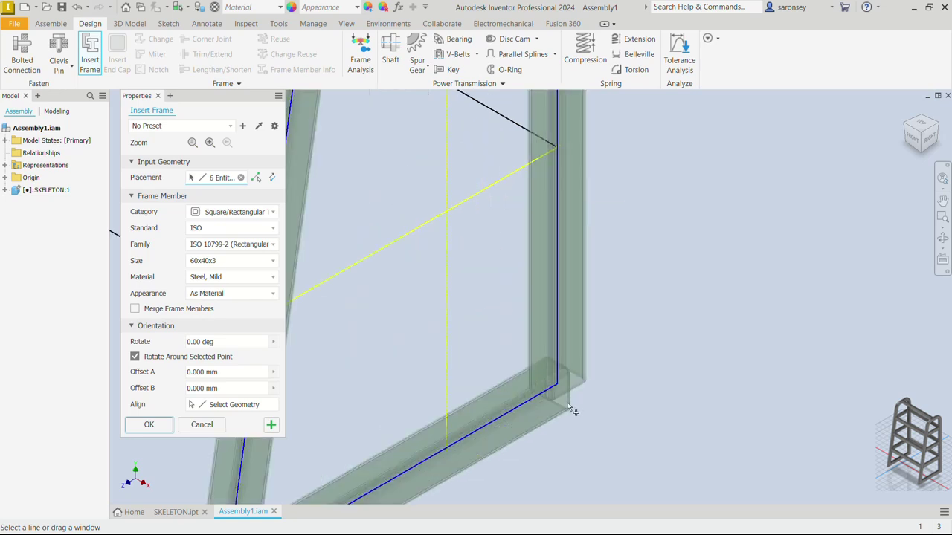
scroll(573, 402, down, 2)
scroll(572, 403, down, 3)
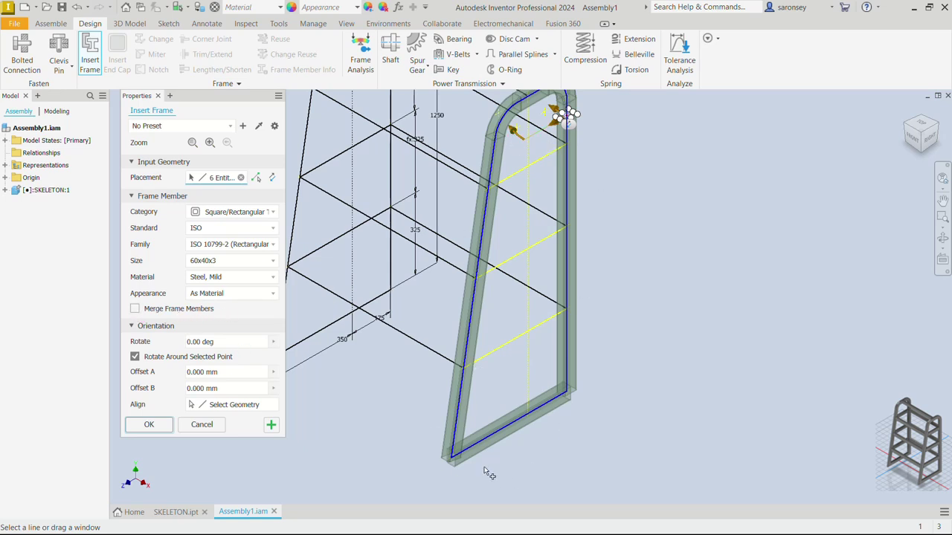
click(135, 309)
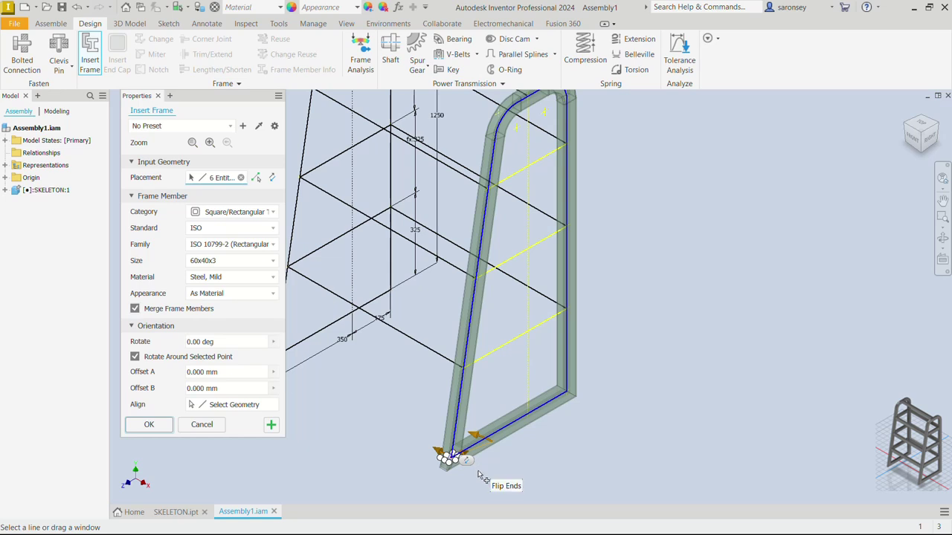
scroll(568, 400, up, 2)
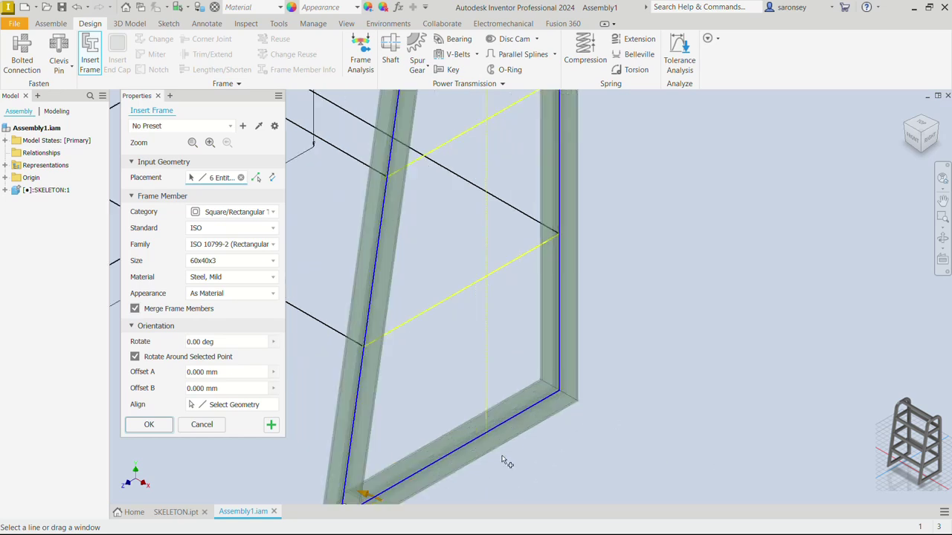
scroll(502, 461, down, 4)
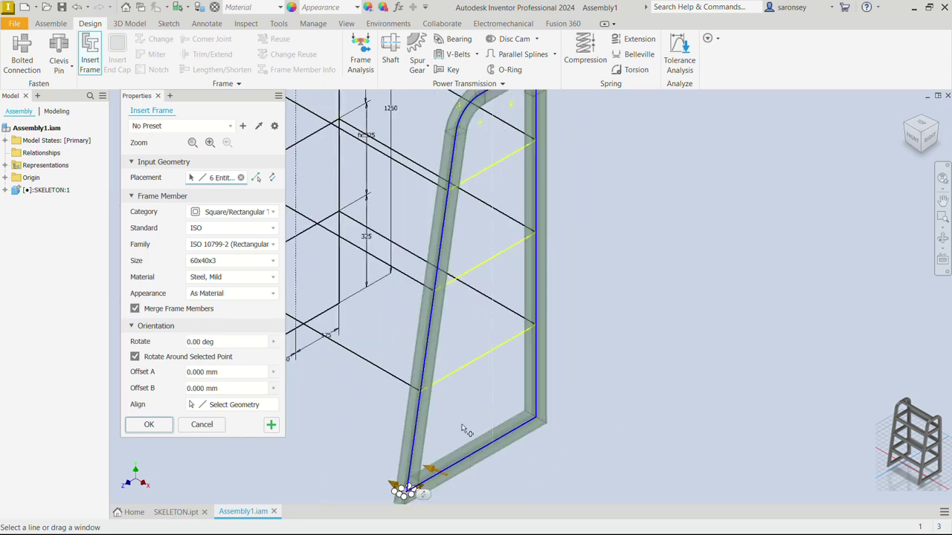
click(272, 426)
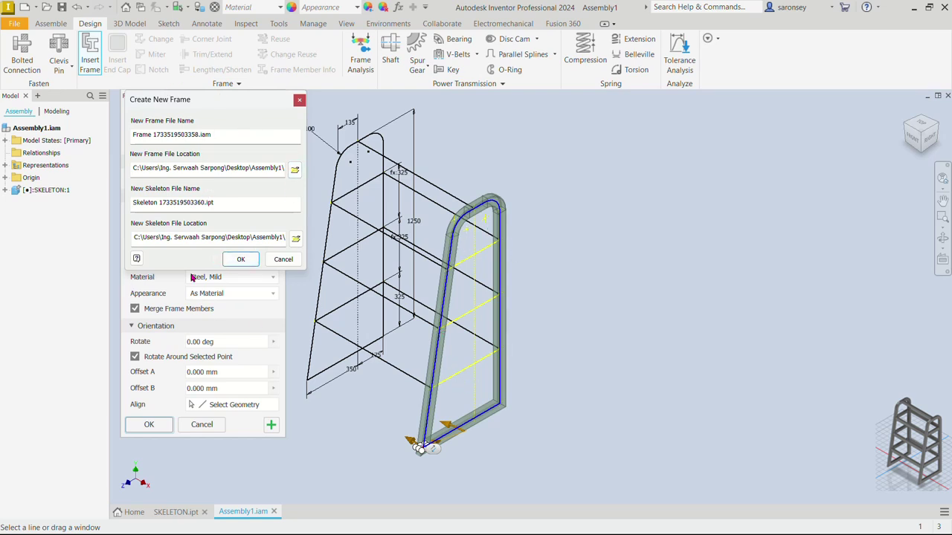
click(241, 260)
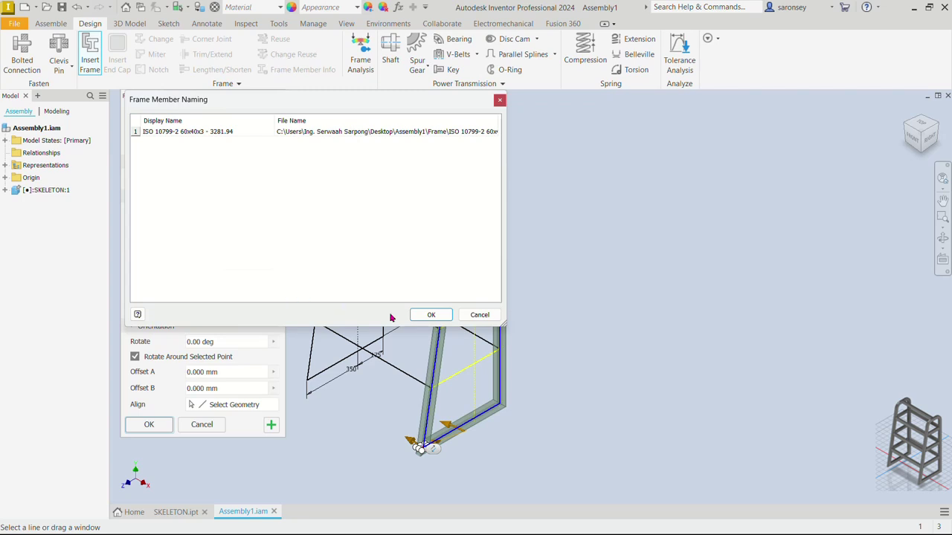
click(432, 315)
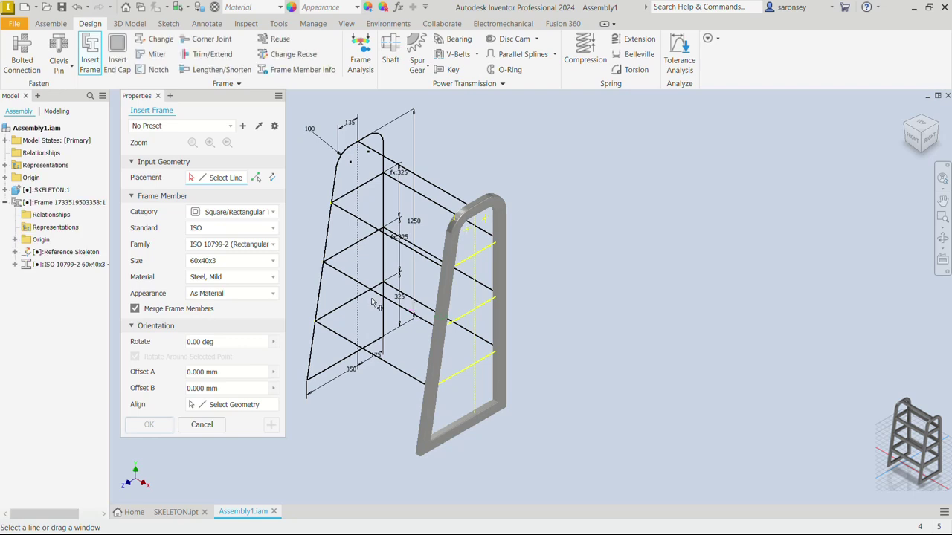
Select all six lines and arcs of the farther end outline as placement for the 60x40x3 tube.
click(336, 362)
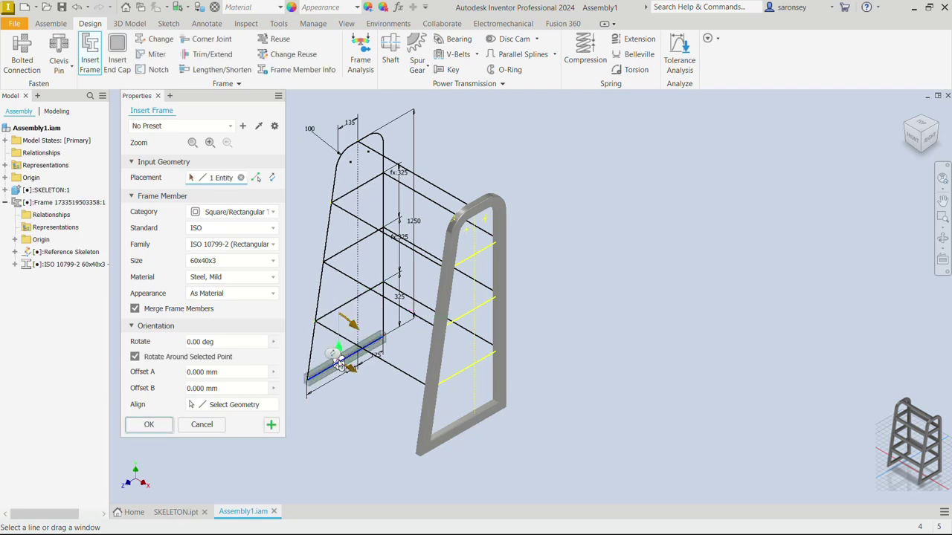
click(315, 341)
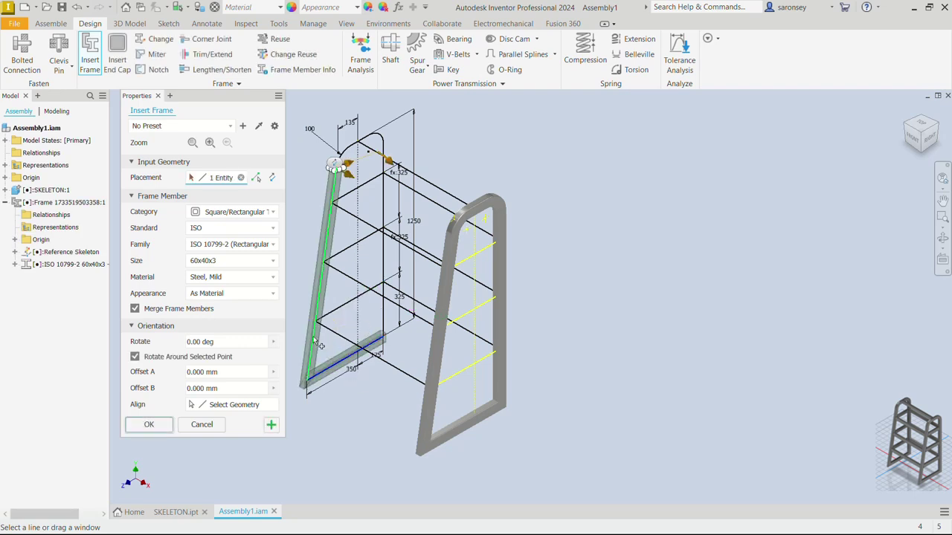
click(356, 143)
click(370, 146)
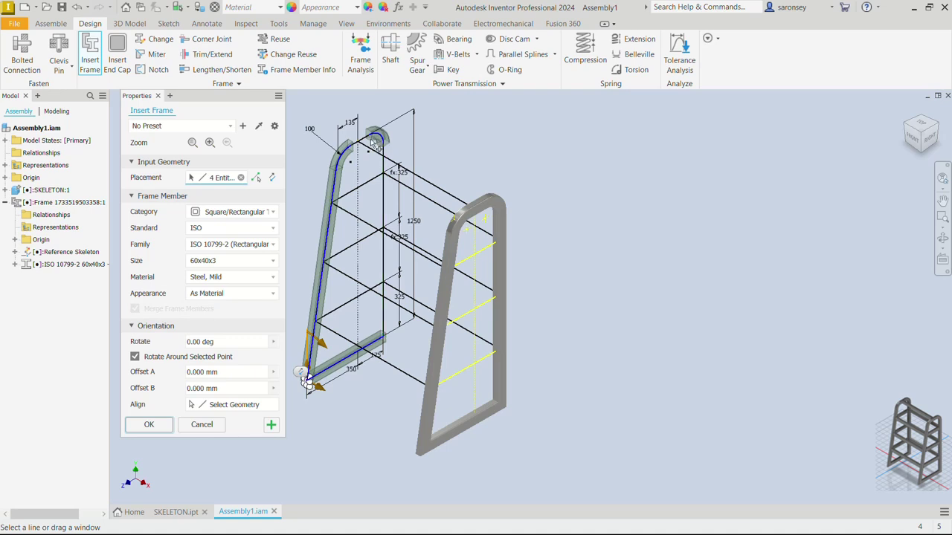
click(379, 145)
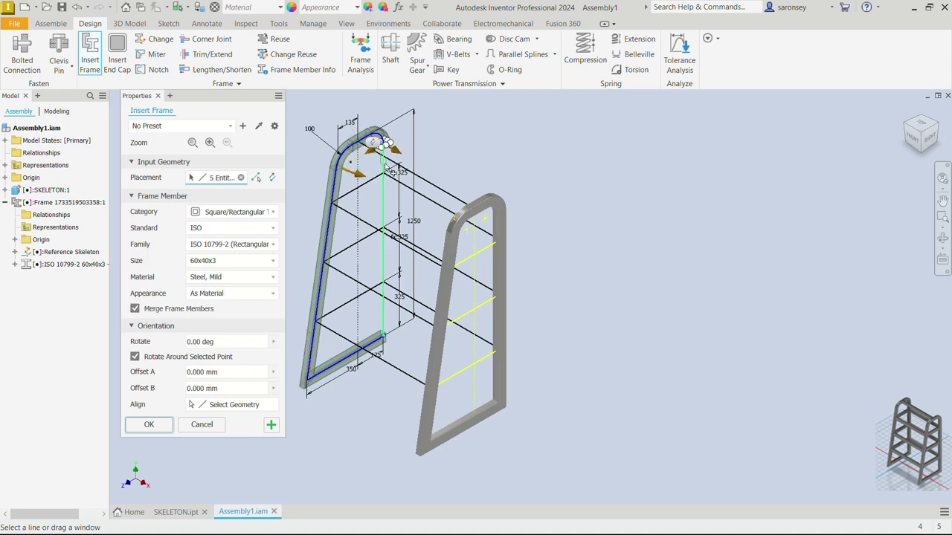
scroll(386, 169, up, 5)
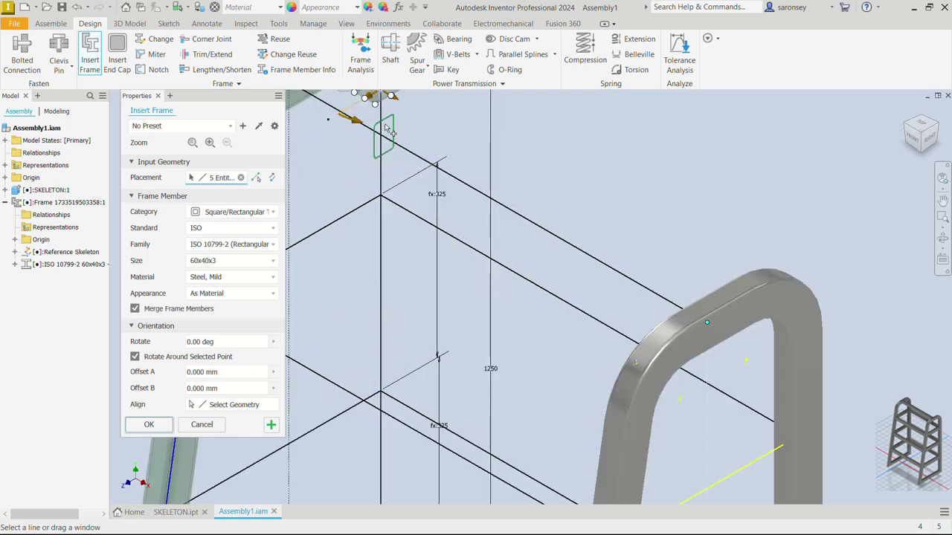
scroll(372, 198, down, 5)
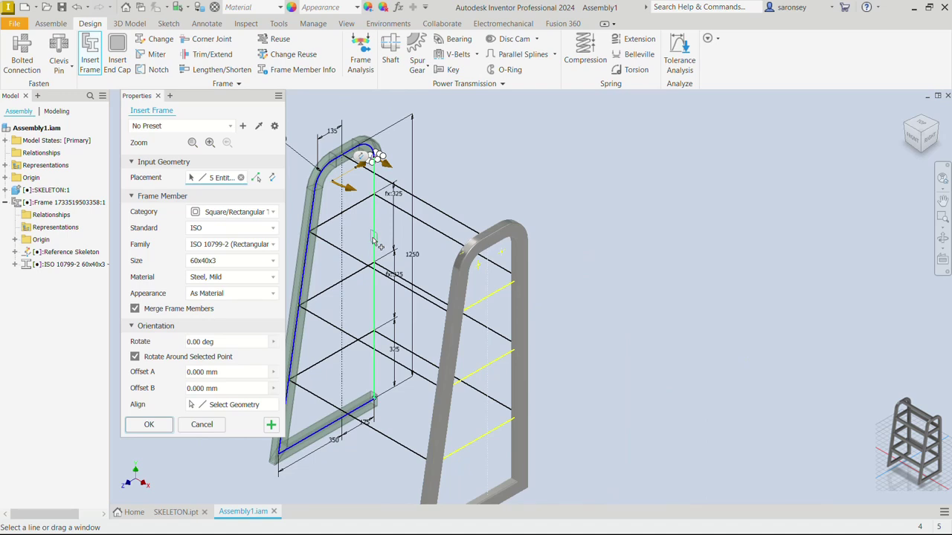
click(374, 241)
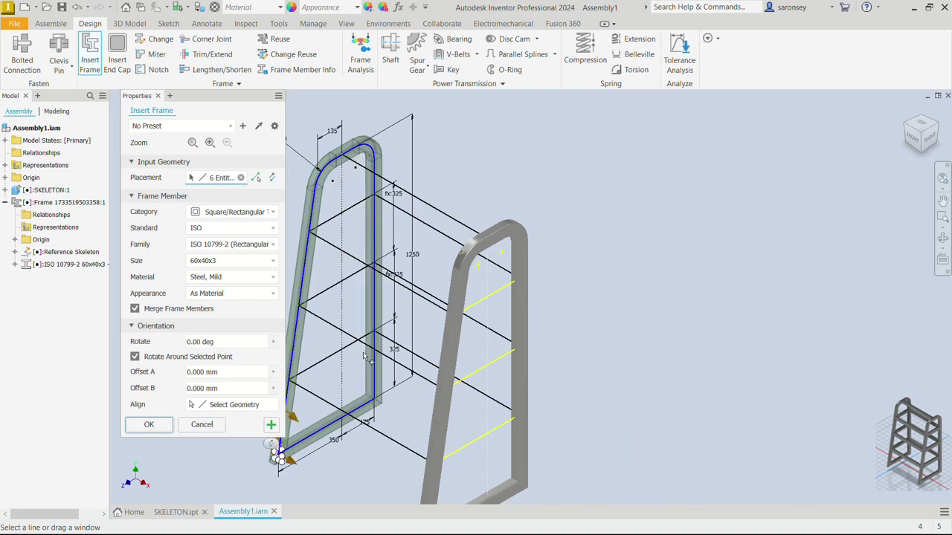
Create the farther end frame as a merged member with the default name, keeping Insert Frame active.
scroll(365, 381, down, 3)
middle_drag(366, 381, 474, 338)
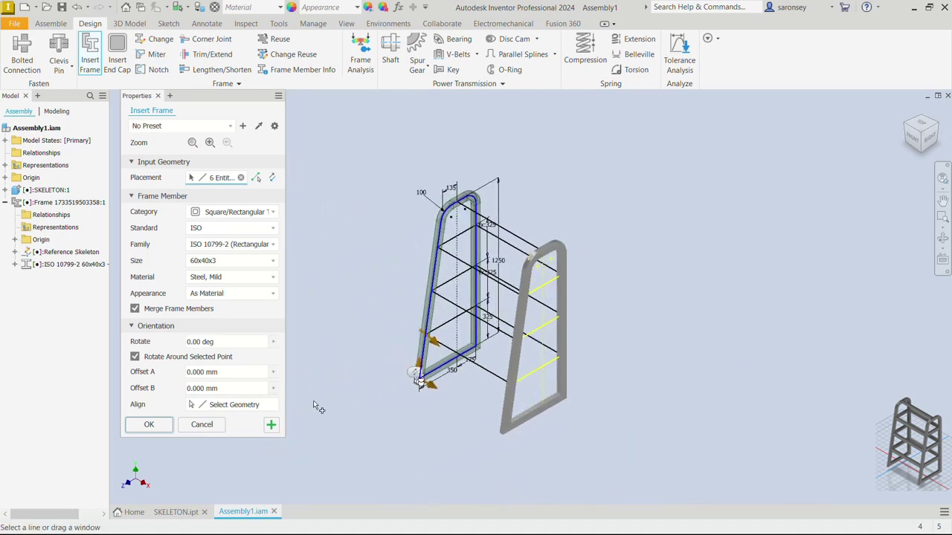
click(272, 425)
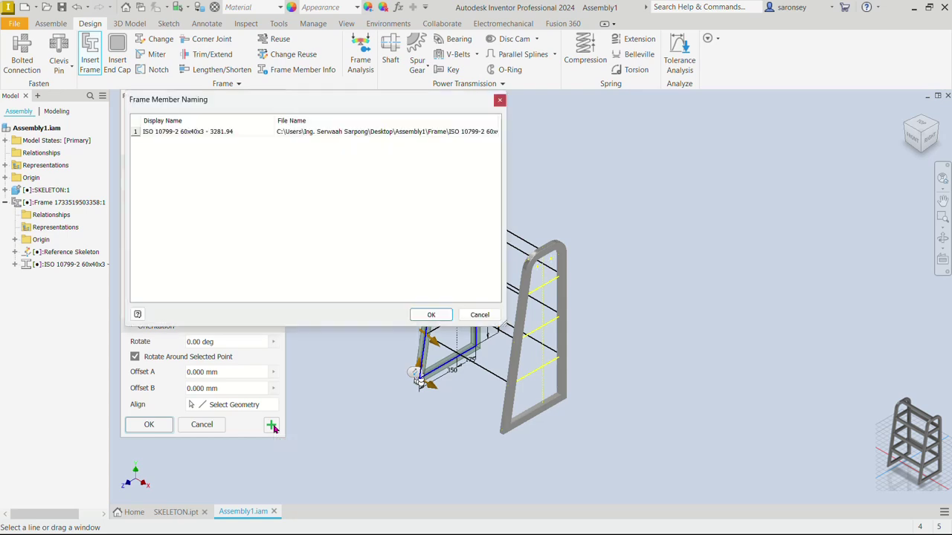
click(431, 315)
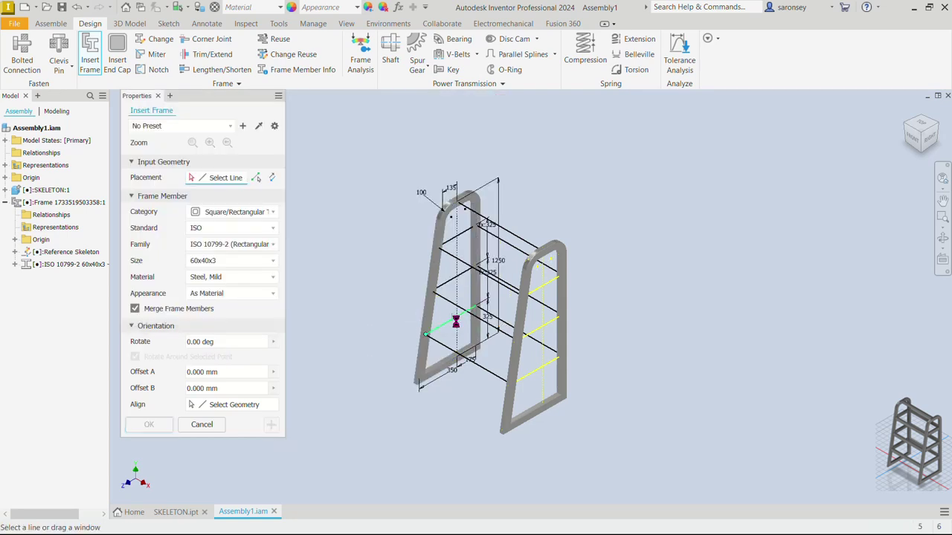
scroll(467, 329, up, 3)
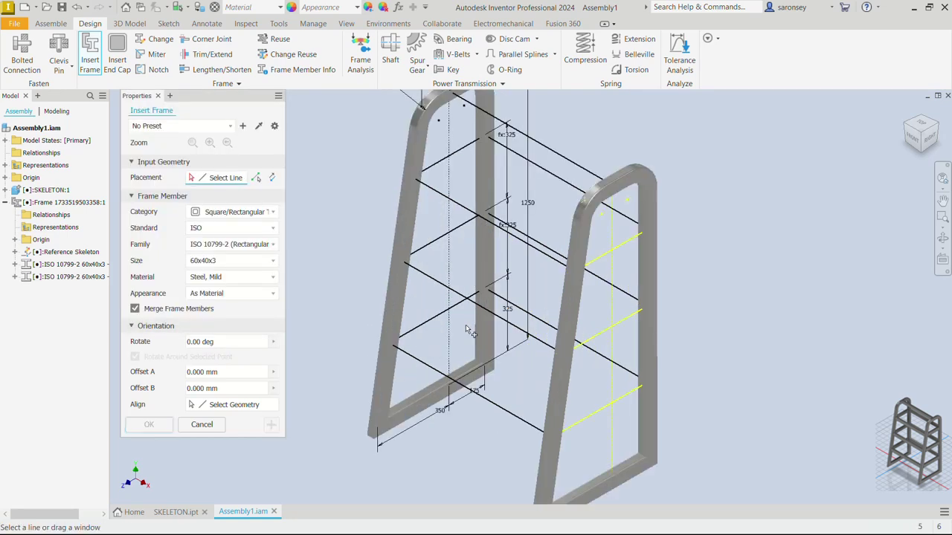
Select the four lines of the lowest shelf rectangle between the end frames as placement for the 60x40x3 tube.
click(439, 376)
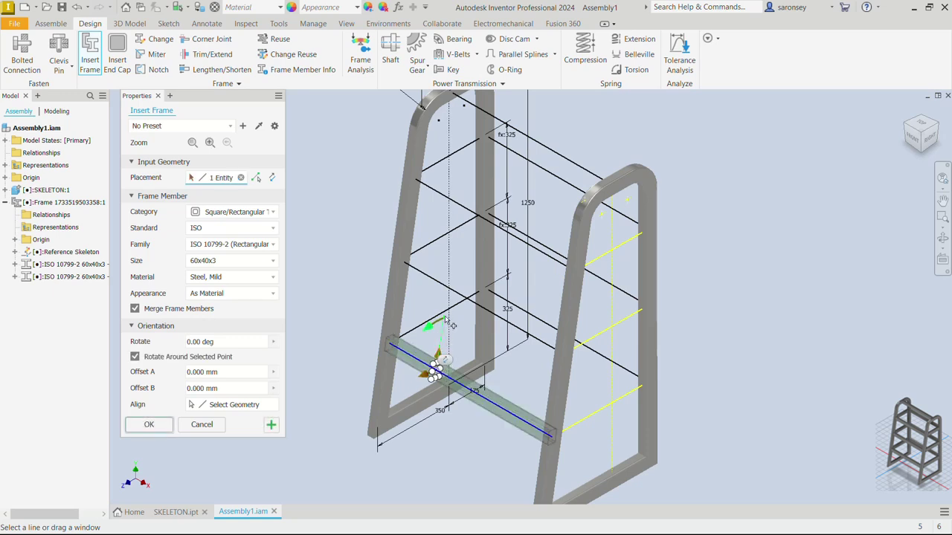
click(455, 311)
click(534, 317)
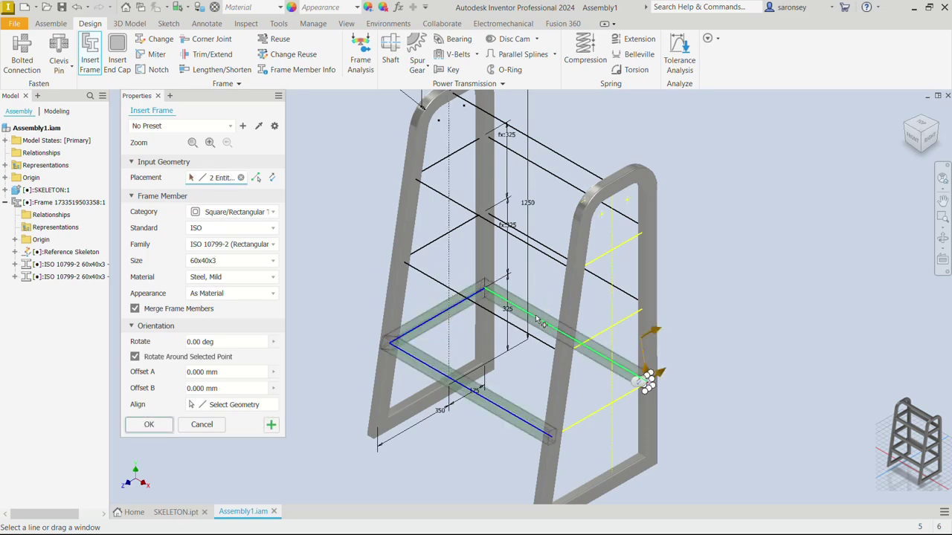
click(592, 416)
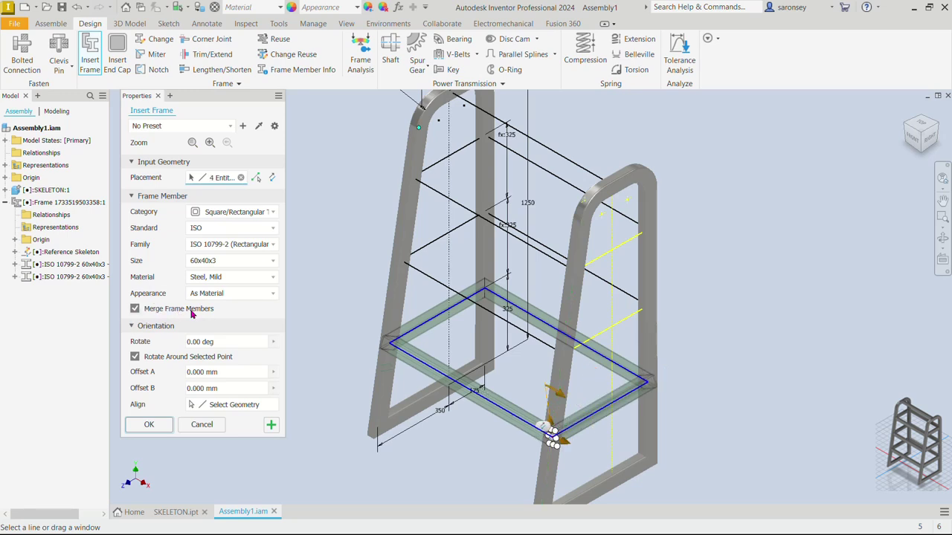
Disable merging of the frame members and create the lowest shelf's four separate tubes with the default names.
click(134, 311)
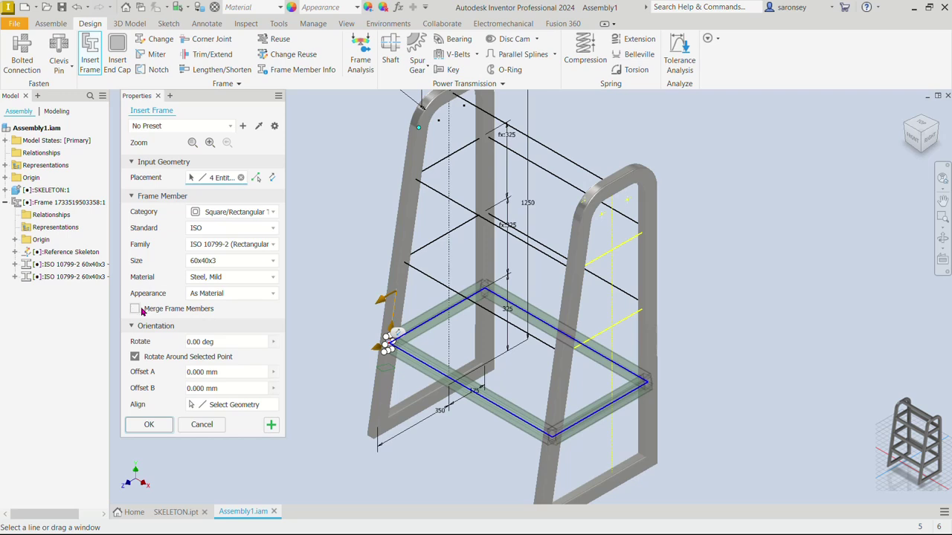
scroll(439, 368, up, 3)
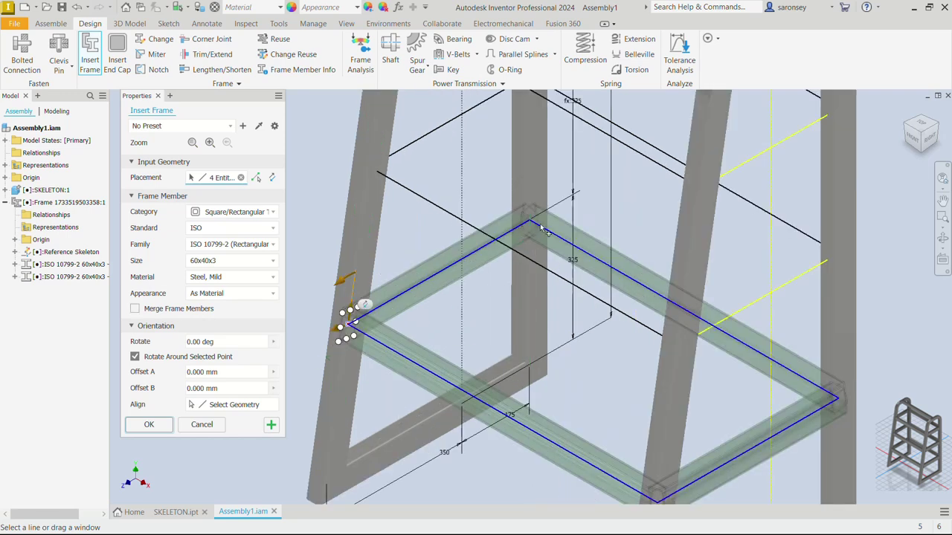
scroll(541, 227, down, 3)
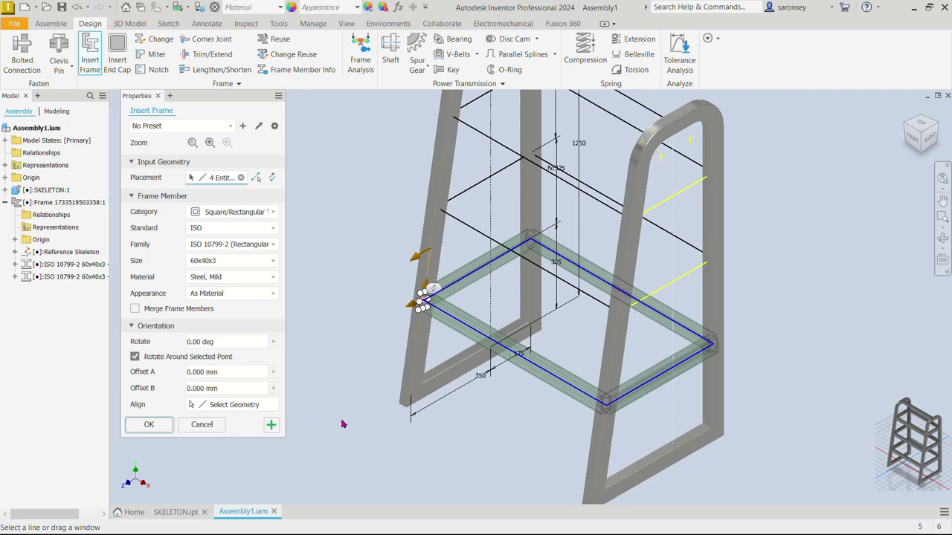
key(Return)
click(431, 314)
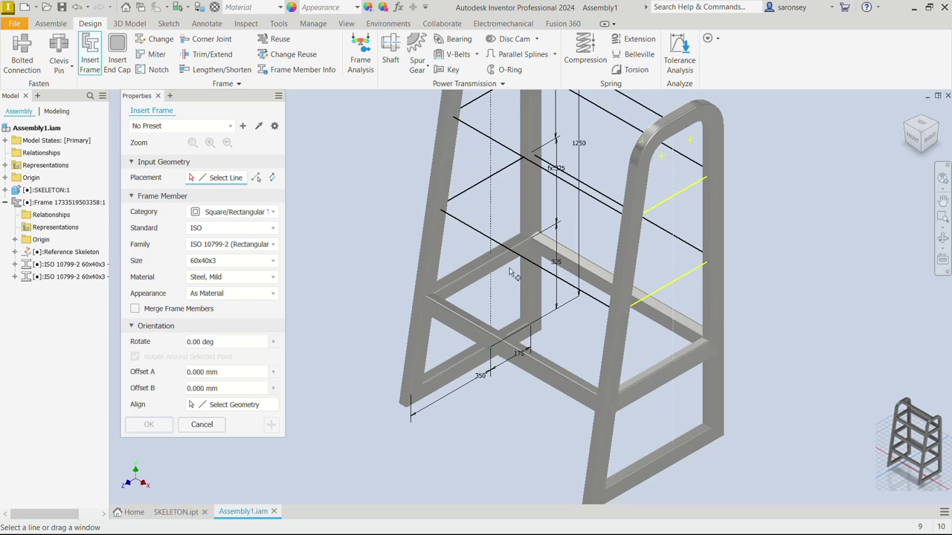
Insert separate 60x40x3 tubes along the four lines of the middle shelf rectangle, accepting the default member names.
middle_drag(515, 275, 464, 350)
click(443, 320)
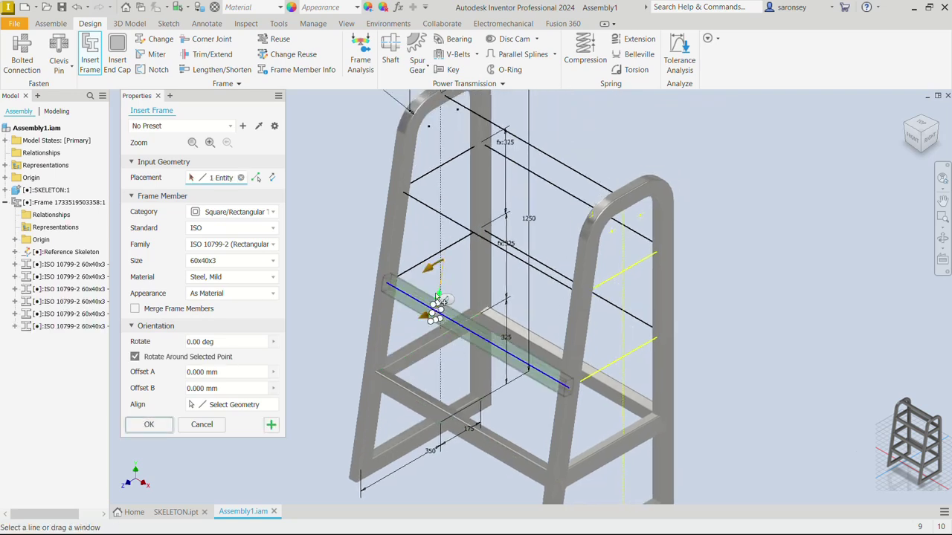
click(437, 250)
click(559, 272)
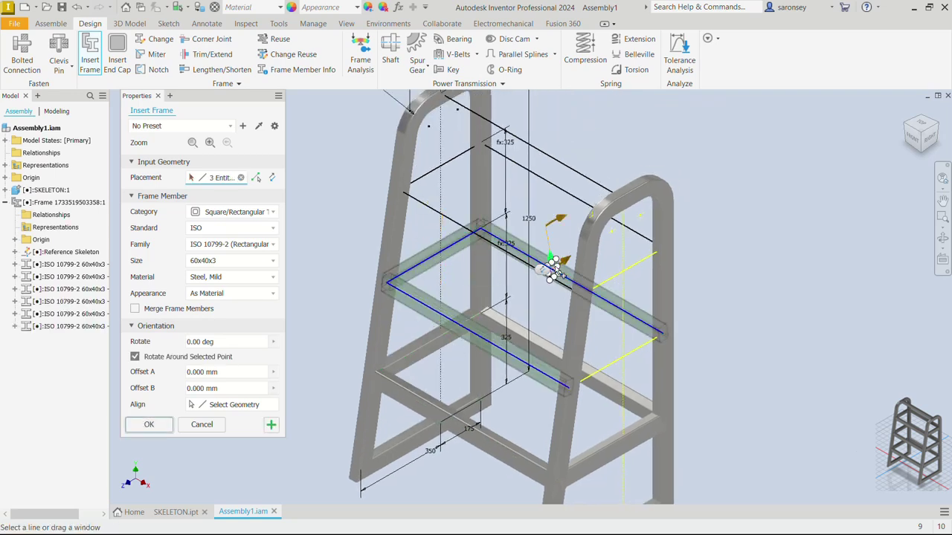
click(606, 370)
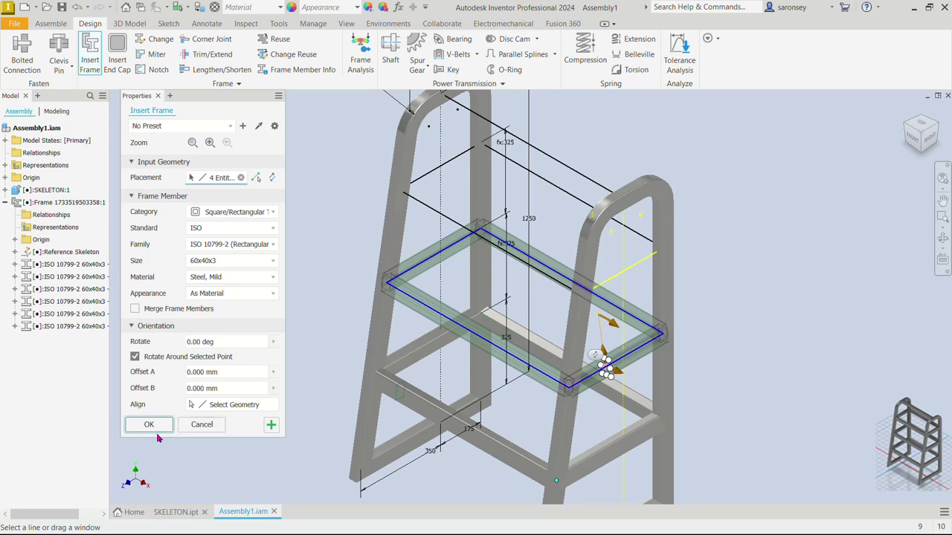
key(Return)
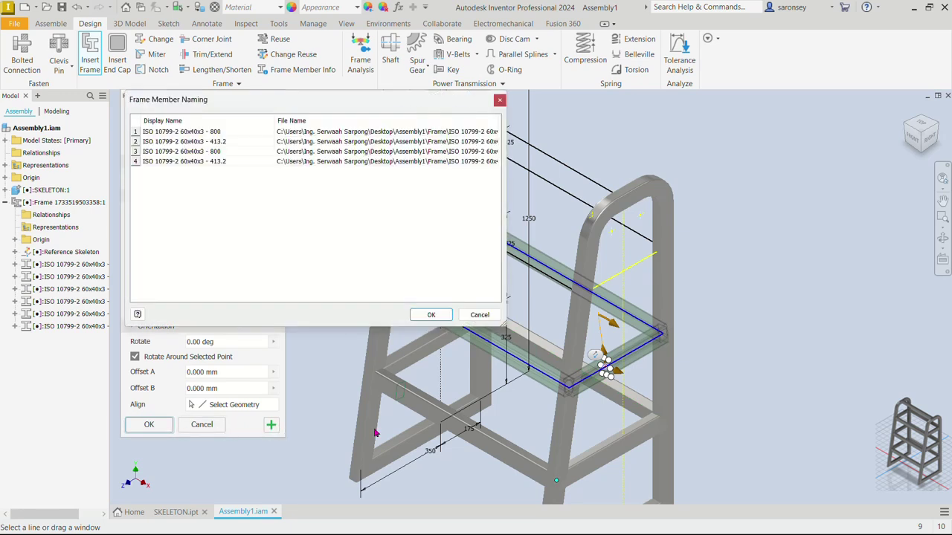
click(431, 318)
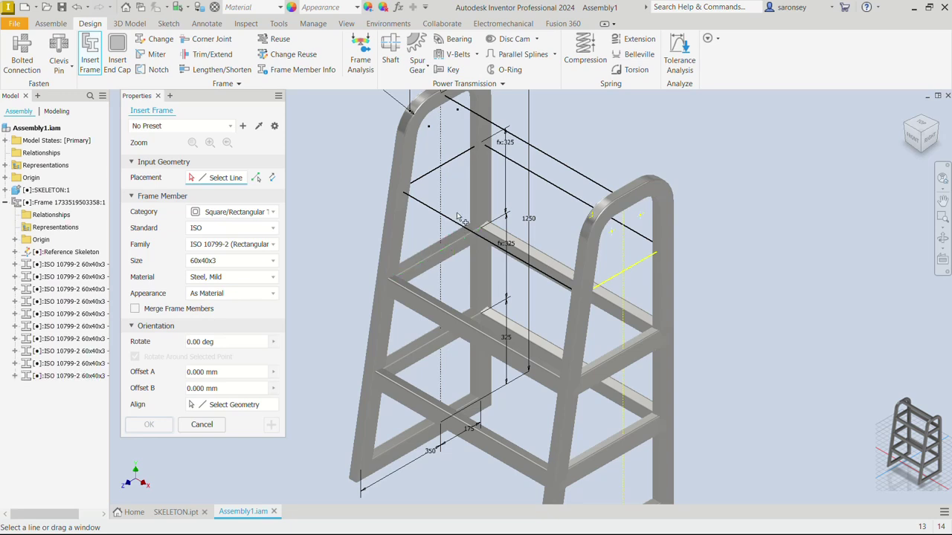
Insert separate 60x40x3 tubes along the four lines of the upper shelf rectangle, accepting the default names and keeping Insert Frame active.
click(455, 222)
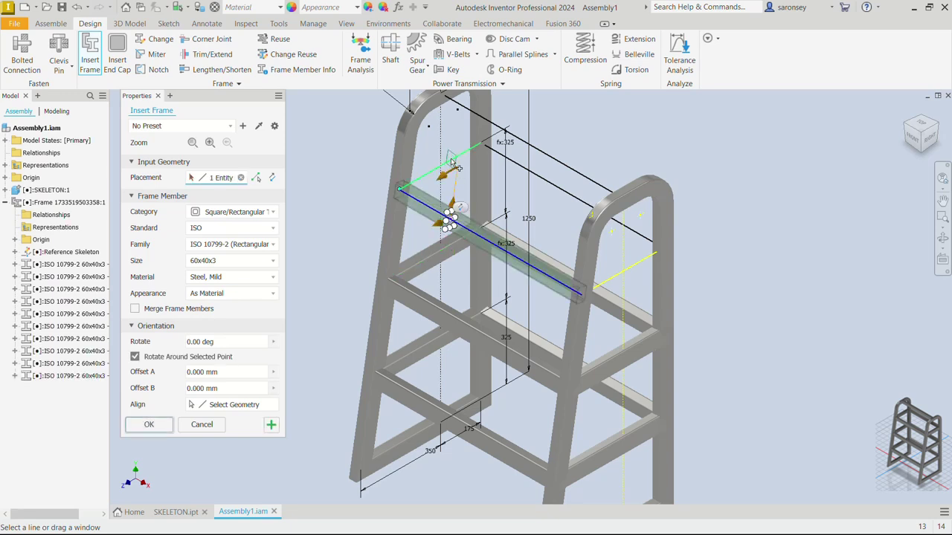
click(450, 164)
click(547, 177)
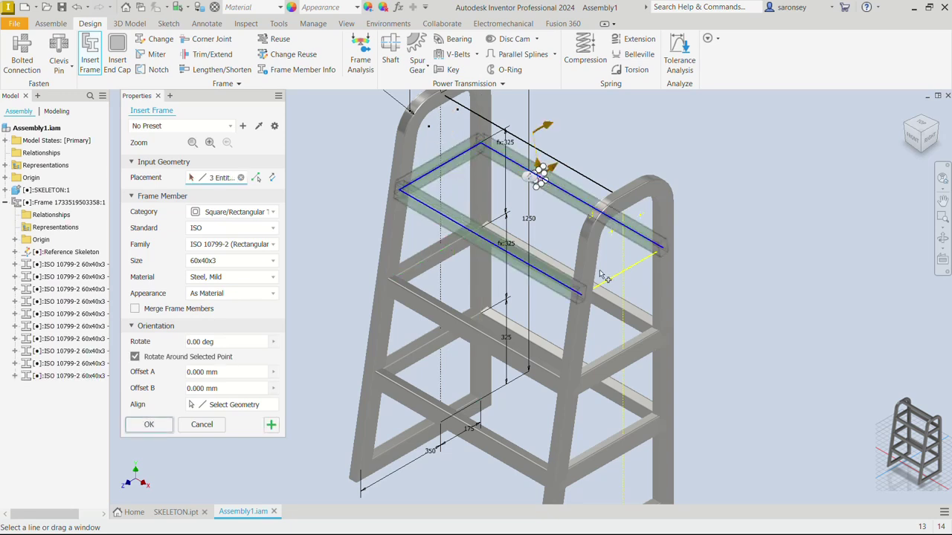
click(612, 280)
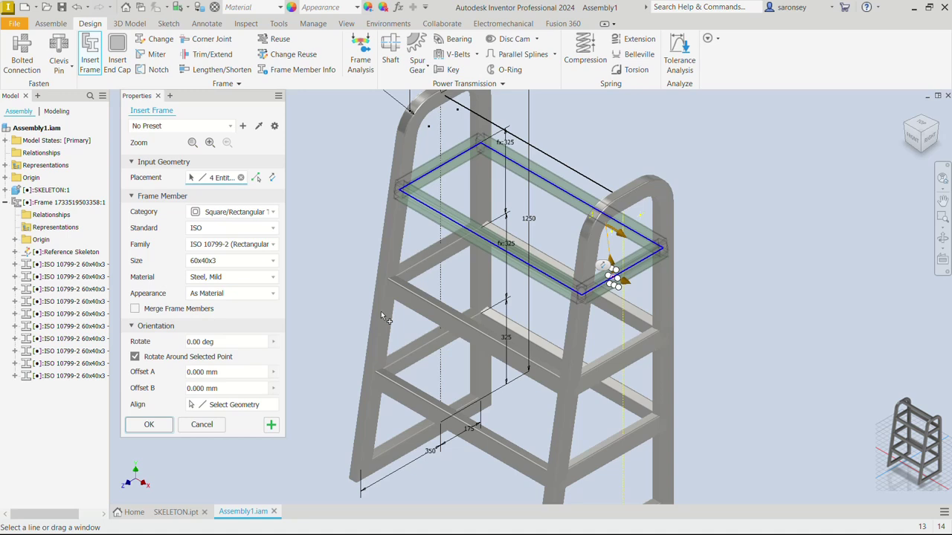
click(271, 425)
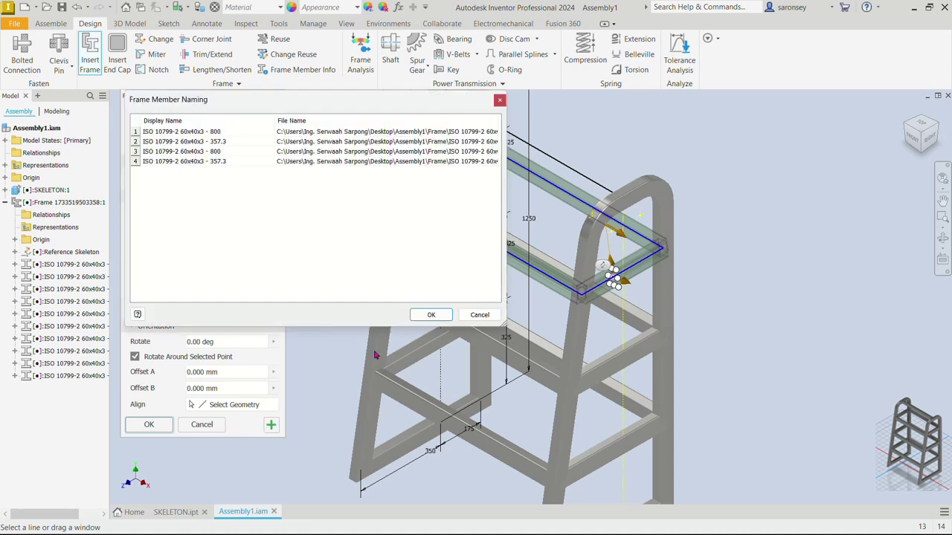
click(430, 315)
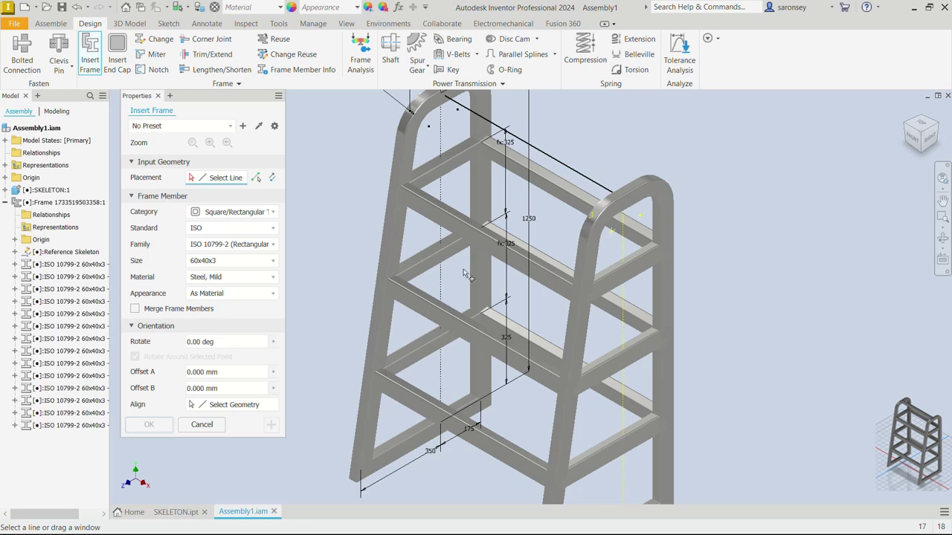
Insert a 60x40x3 tube along the single top line joining the end frames with its default name, and finish frame insertion.
click(545, 156)
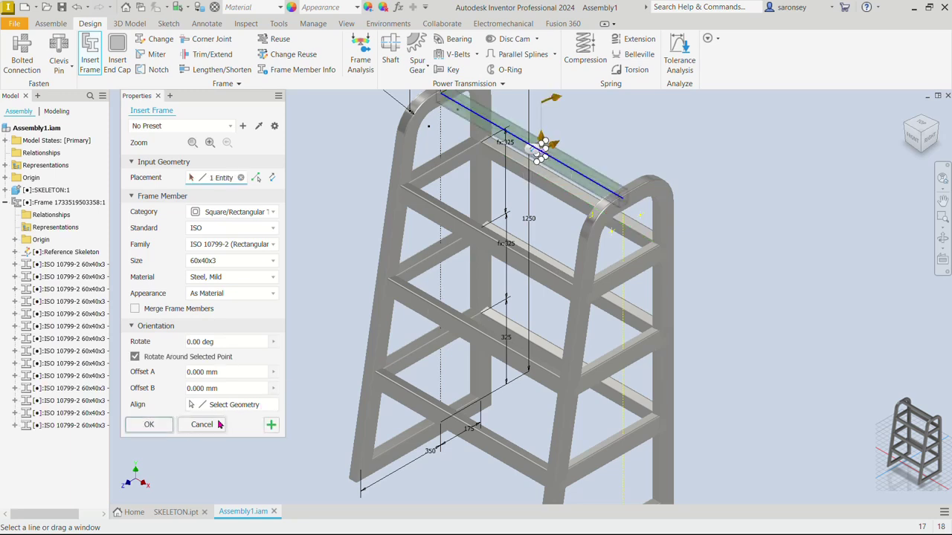
click(165, 429)
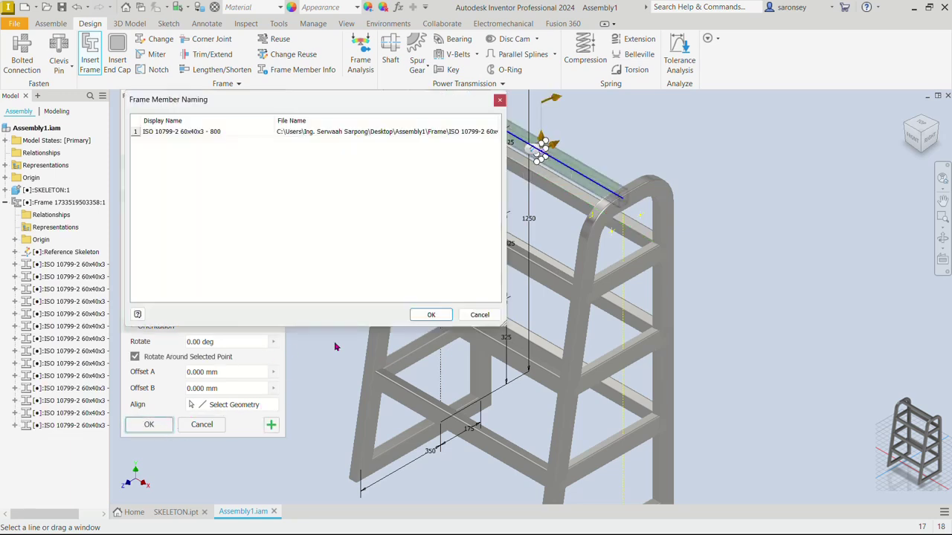
click(427, 315)
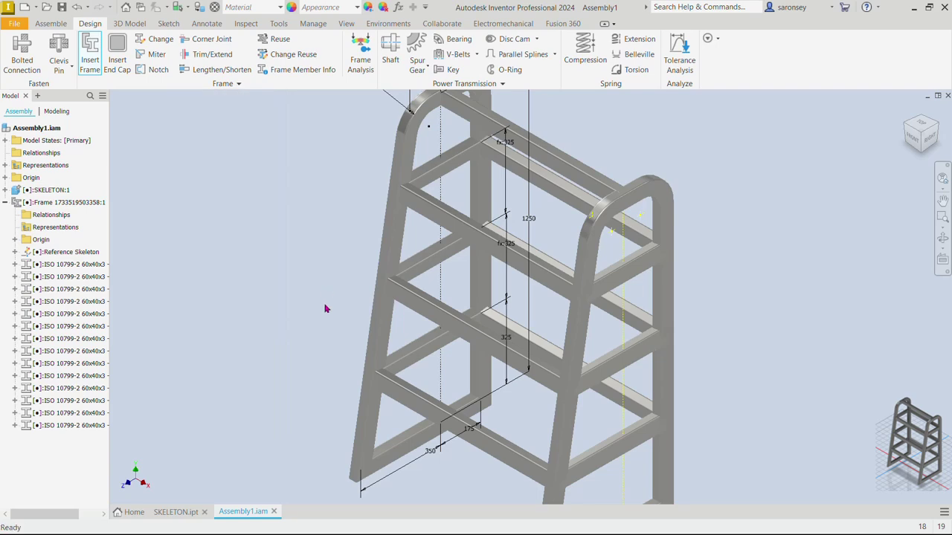
Hide the SKELETON part so that only the frame members are displayed.
scroll(325, 309, up, 3)
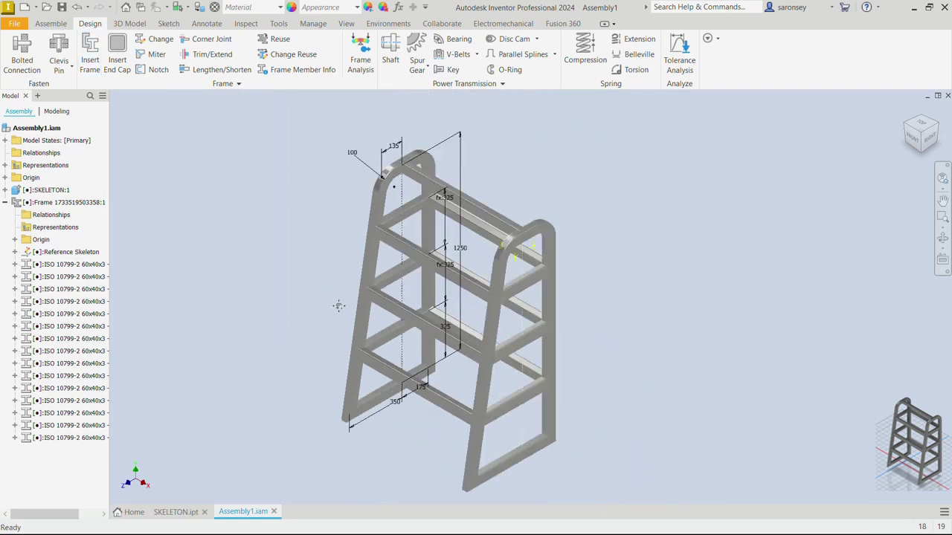
middle_drag(339, 306, 383, 301)
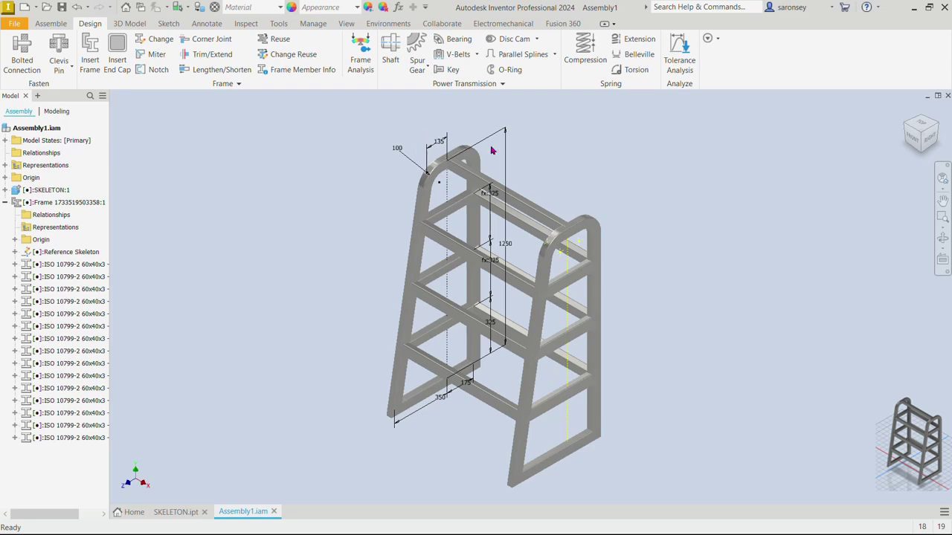
right_click(58, 192)
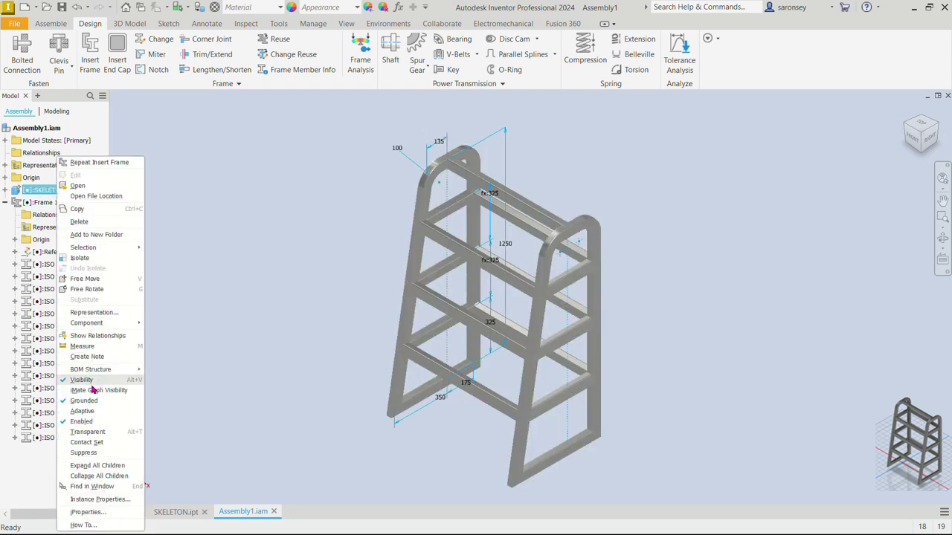
click(93, 381)
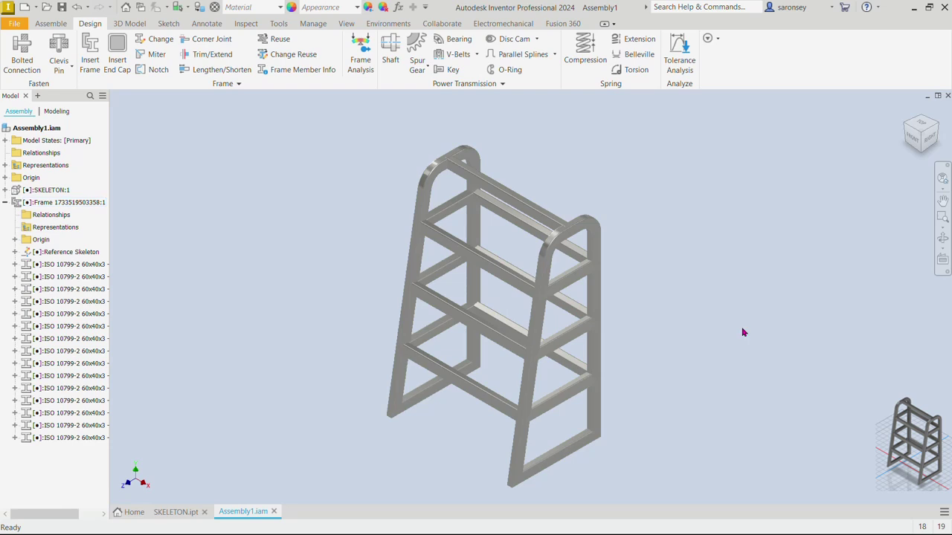
Set the visual style of the assembly to Shaded with Edges.
click(347, 23)
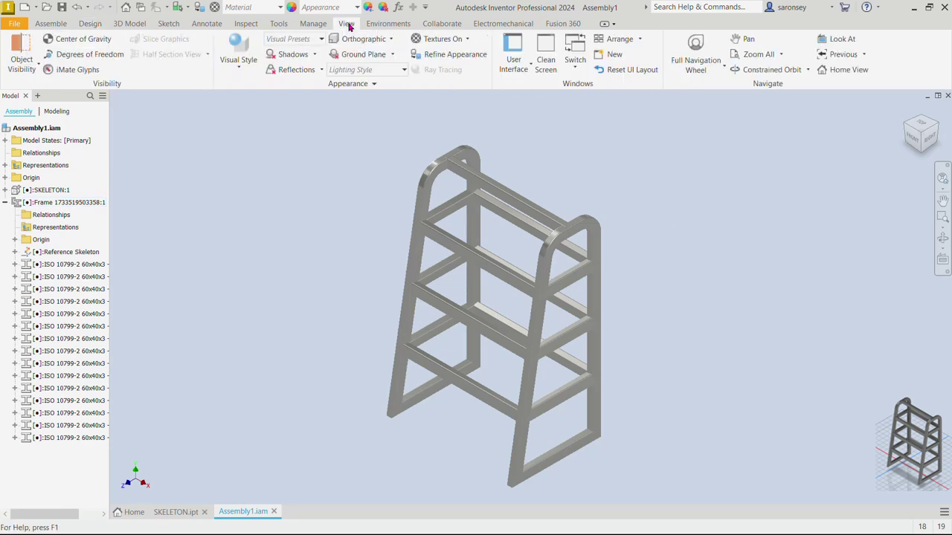
click(239, 67)
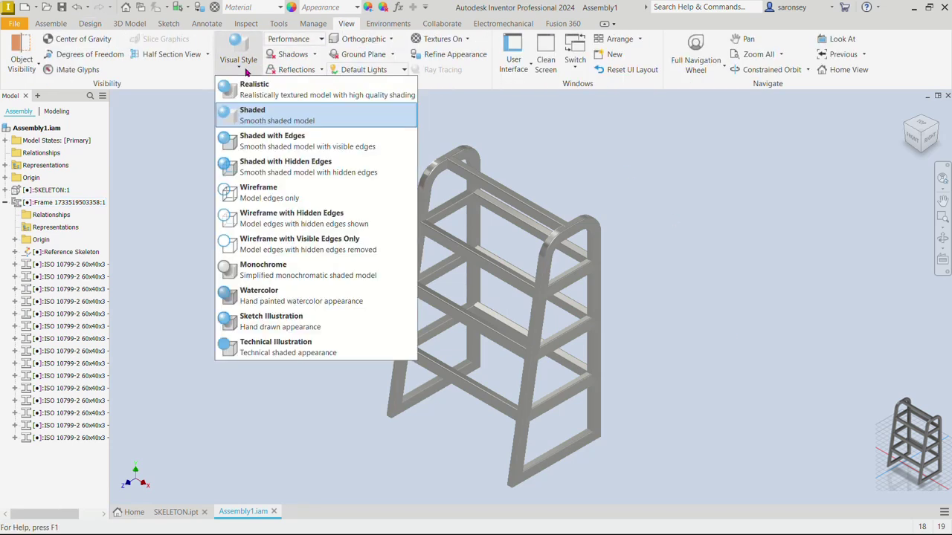
click(272, 133)
middle_drag(275, 225, 289, 201)
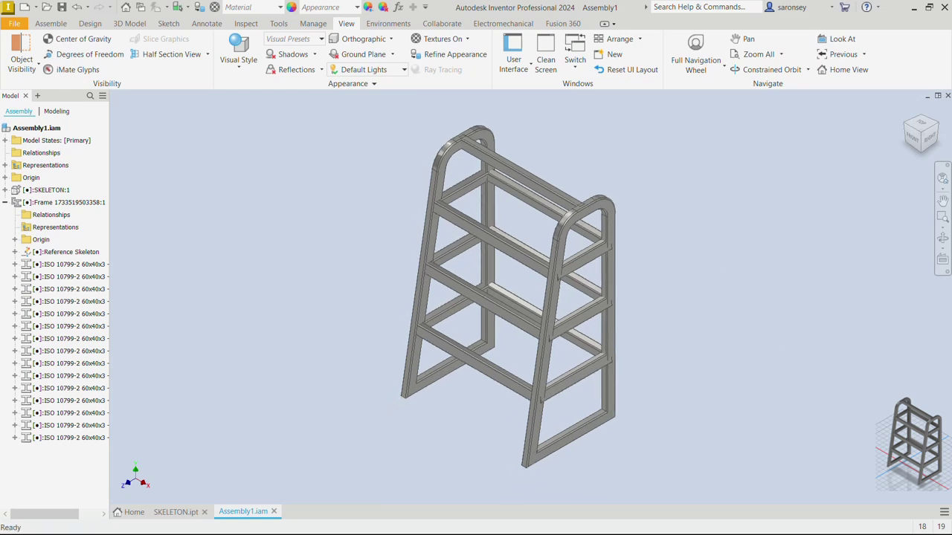
Start Trim/Extend and select the inner face of the left-hand end frame as the trimming tool.
click(92, 27)
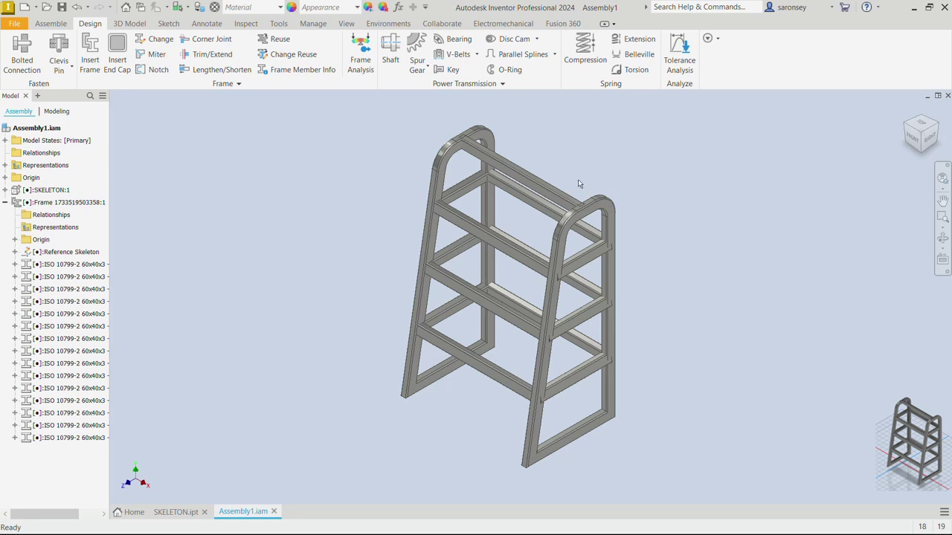
click(220, 56)
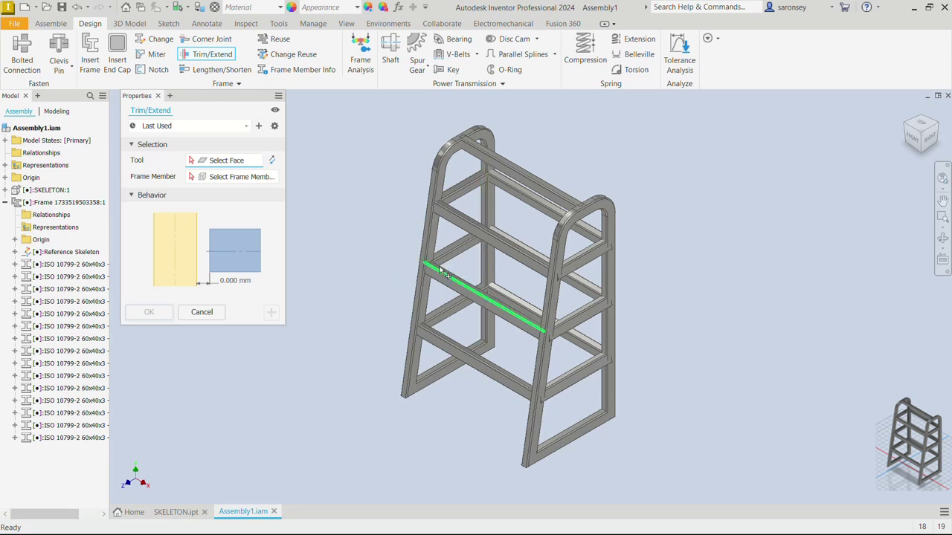
scroll(440, 273, up, 3)
scroll(426, 281, down, 2)
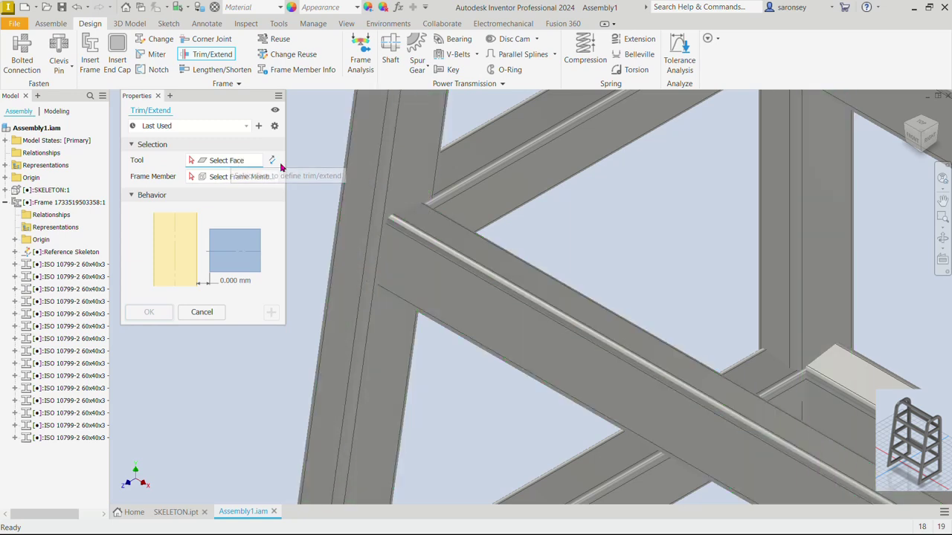
click(418, 161)
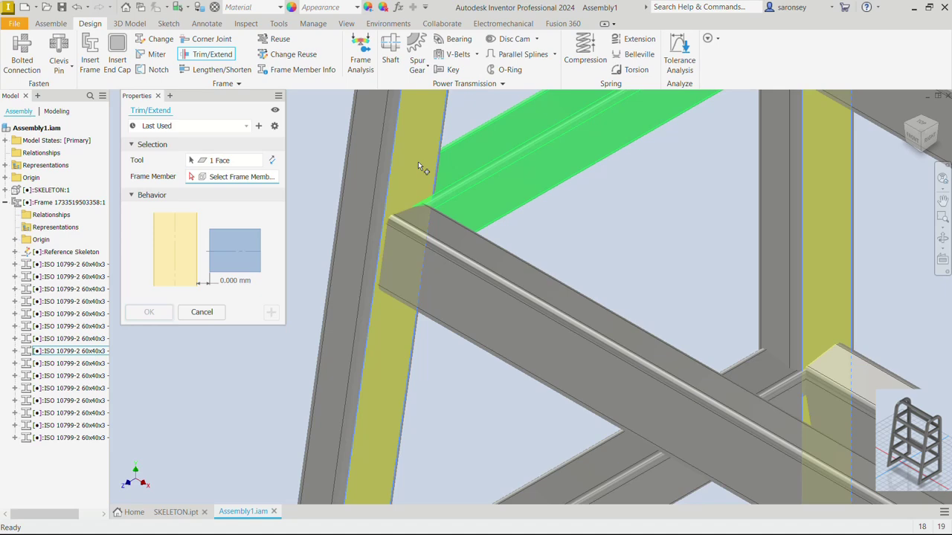
Trim the seven long members, six shelf rails and the top rail, to the selected inner face of the end frame and continue trimming.
scroll(419, 246, up, 4)
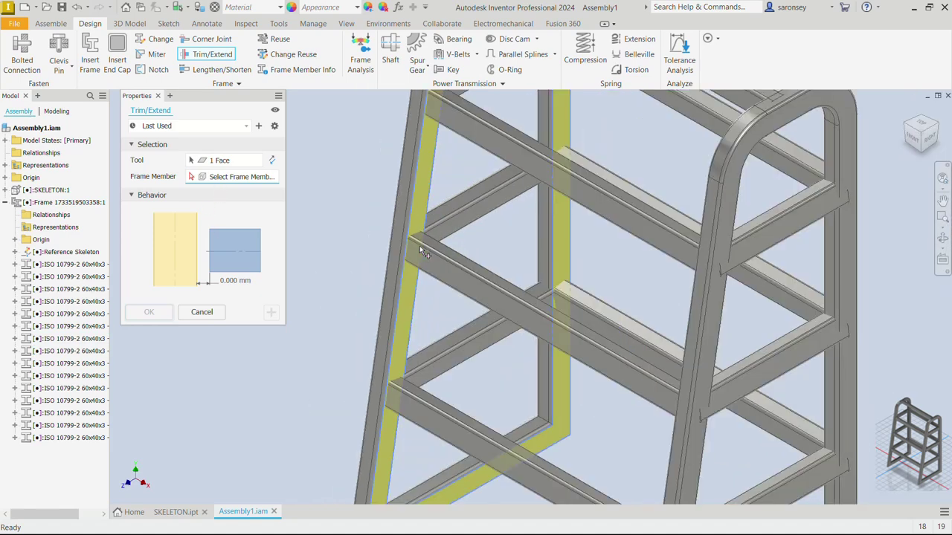
scroll(419, 249, up, 2)
middle_drag(491, 248, 476, 287)
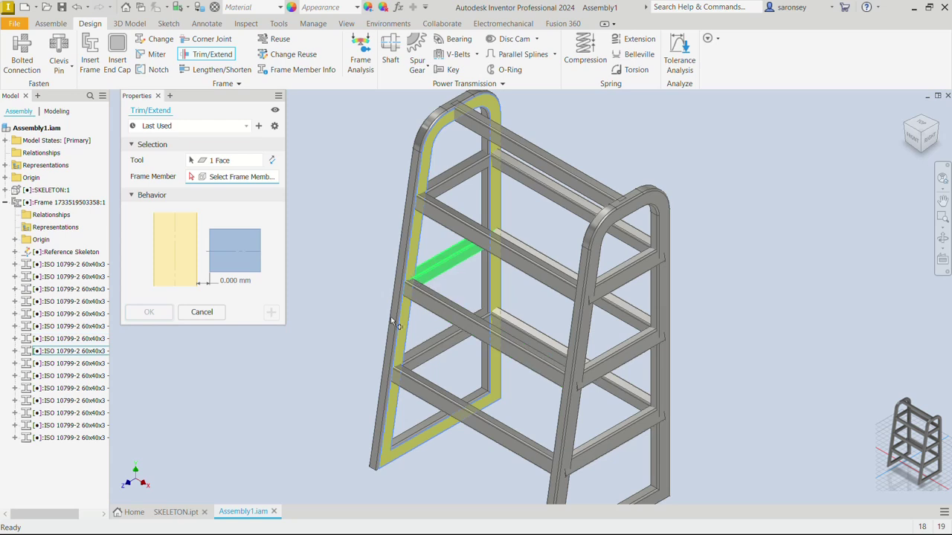
click(433, 394)
click(533, 332)
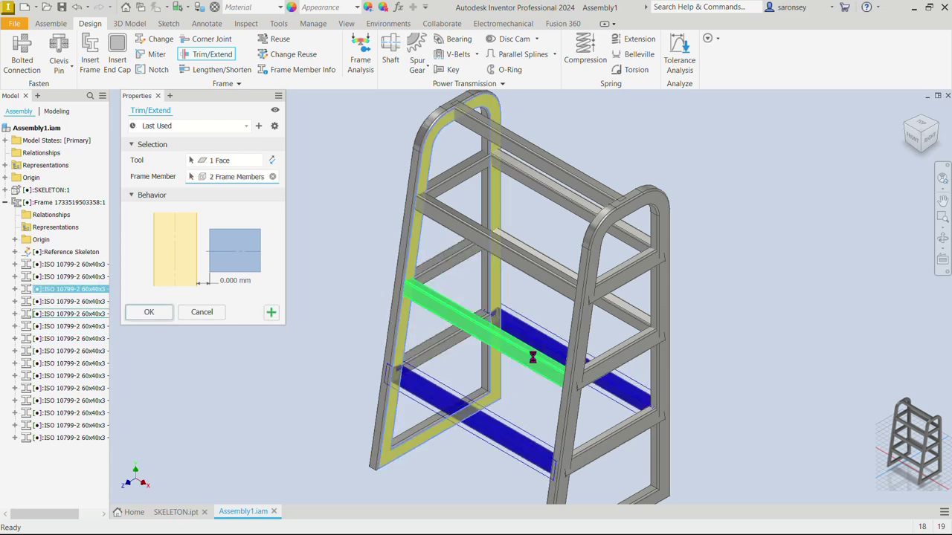
click(533, 356)
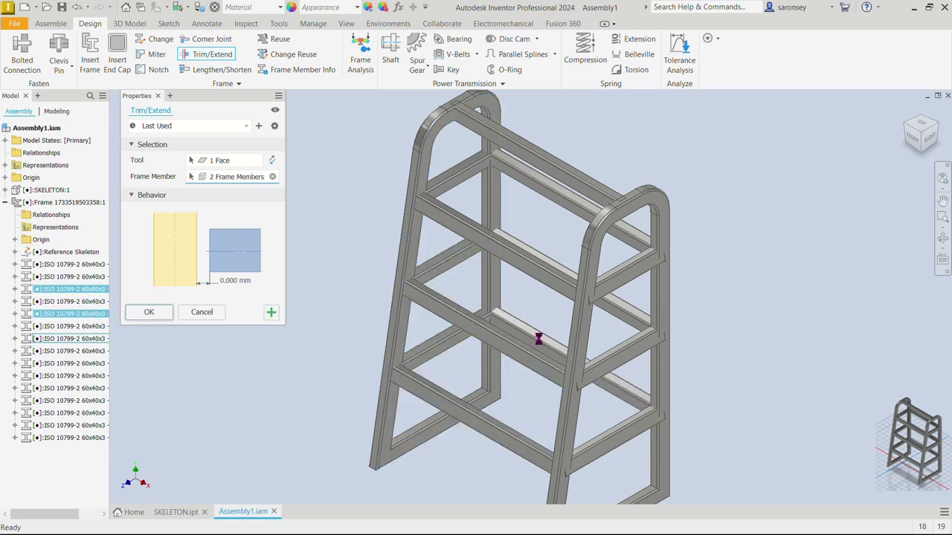
click(560, 266)
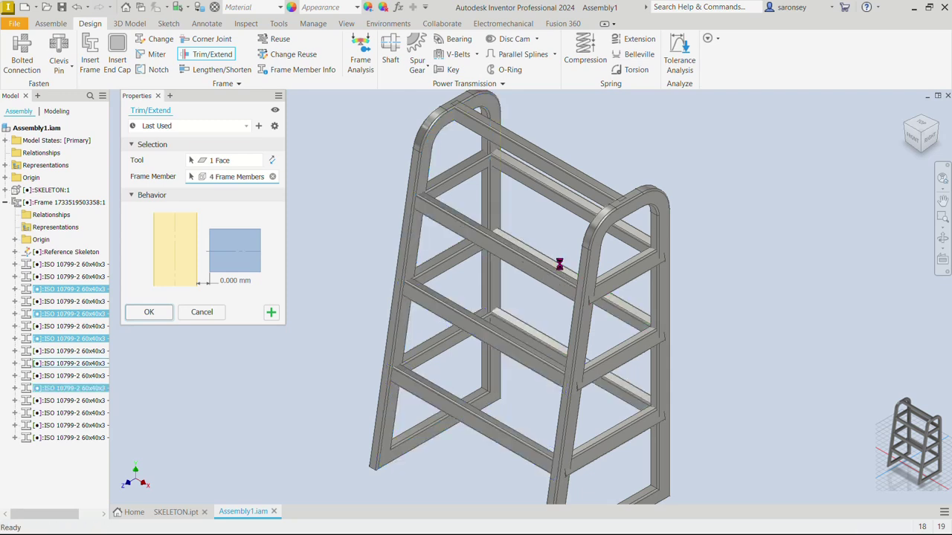
click(558, 261)
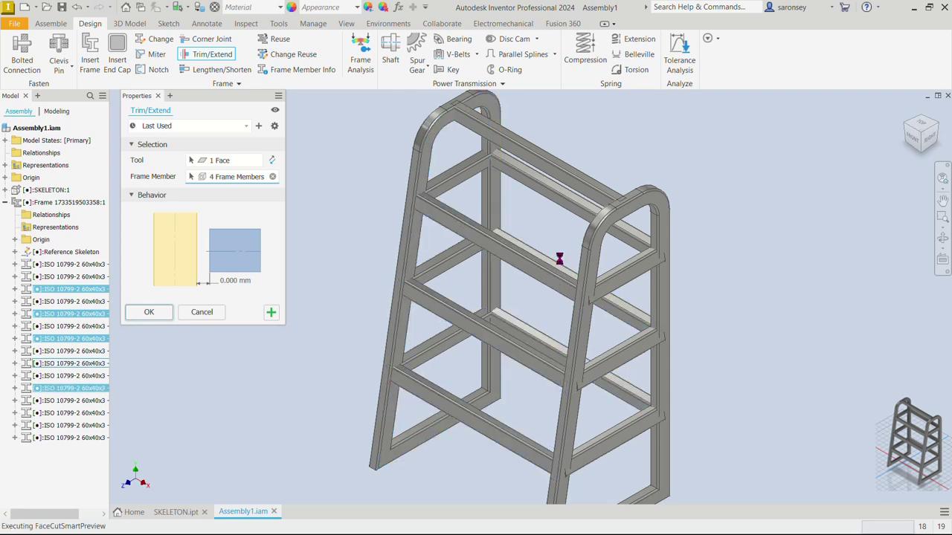
click(562, 176)
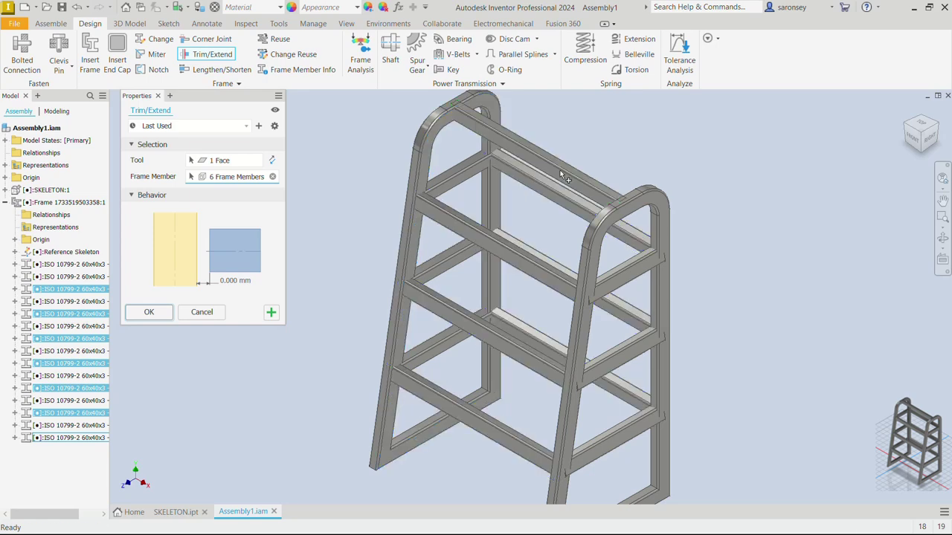
click(563, 176)
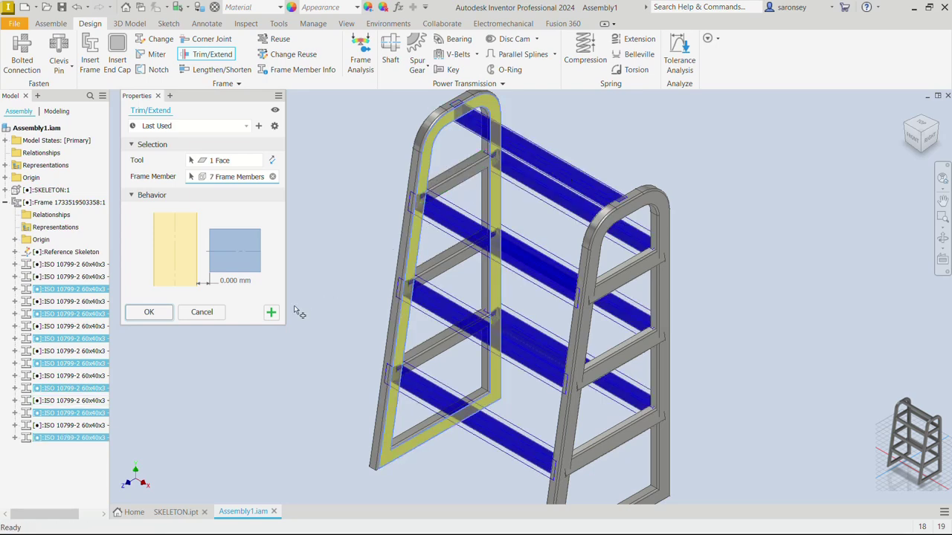
click(272, 313)
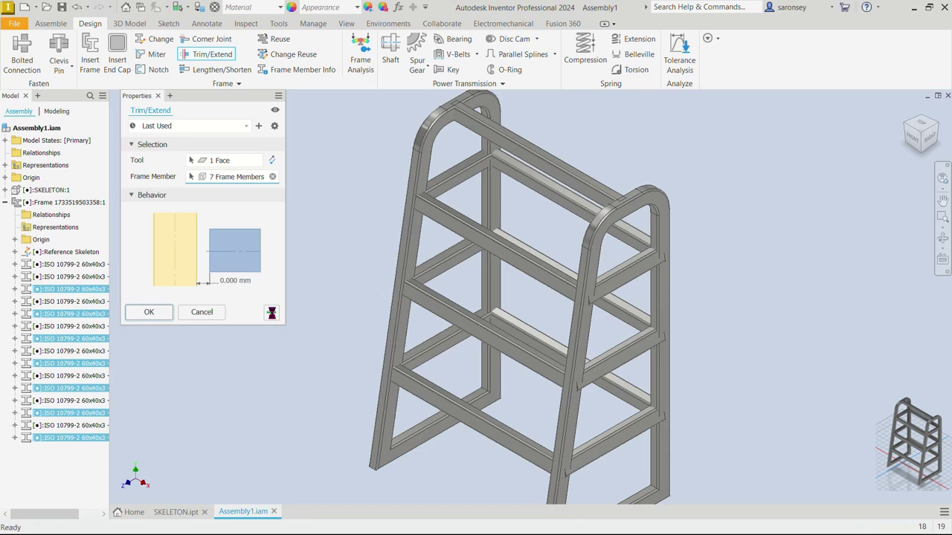
Trim the other ends of the seven long members to the inner face of the opposite end frame and continue trimming.
scroll(411, 294, down, 5)
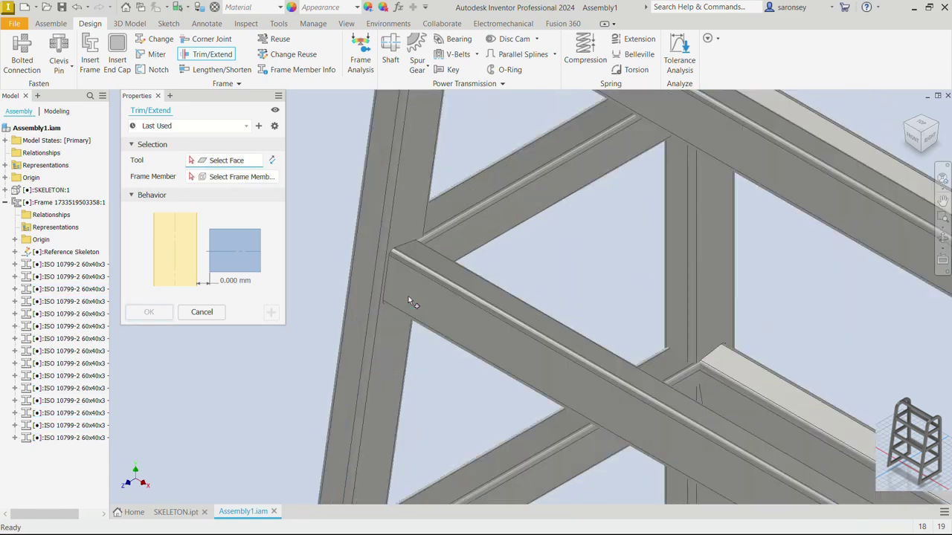
scroll(386, 273, down, 3)
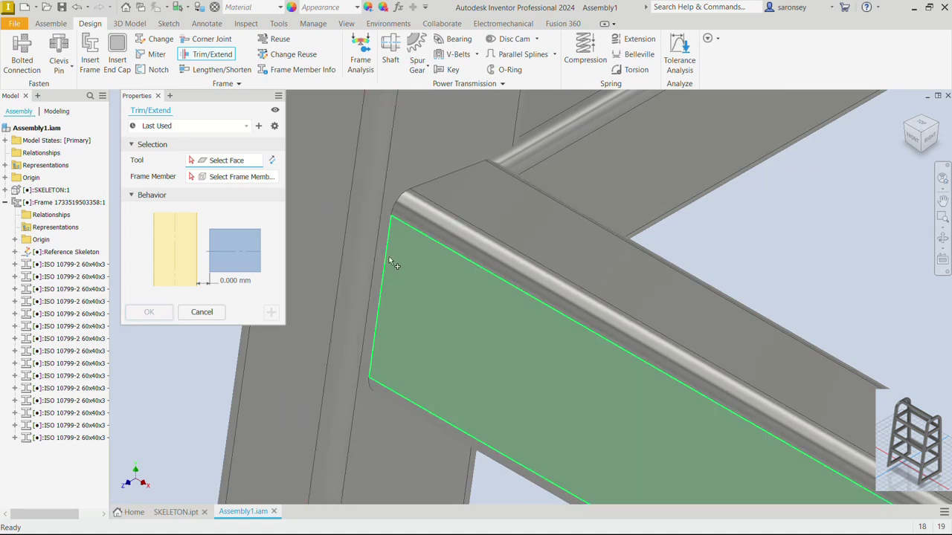
scroll(387, 258, up, 8)
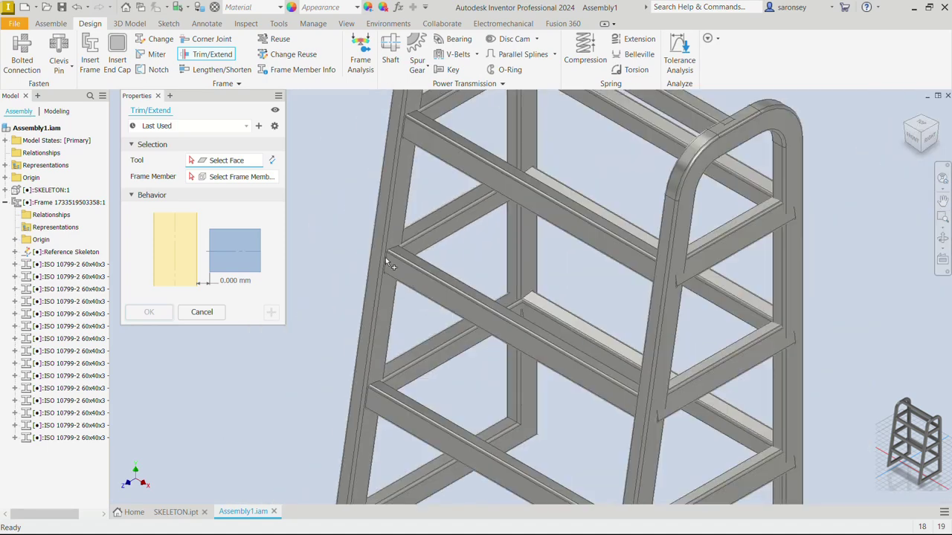
shift+middle_drag(675, 364, 691, 246)
scroll(537, 181, down, 5)
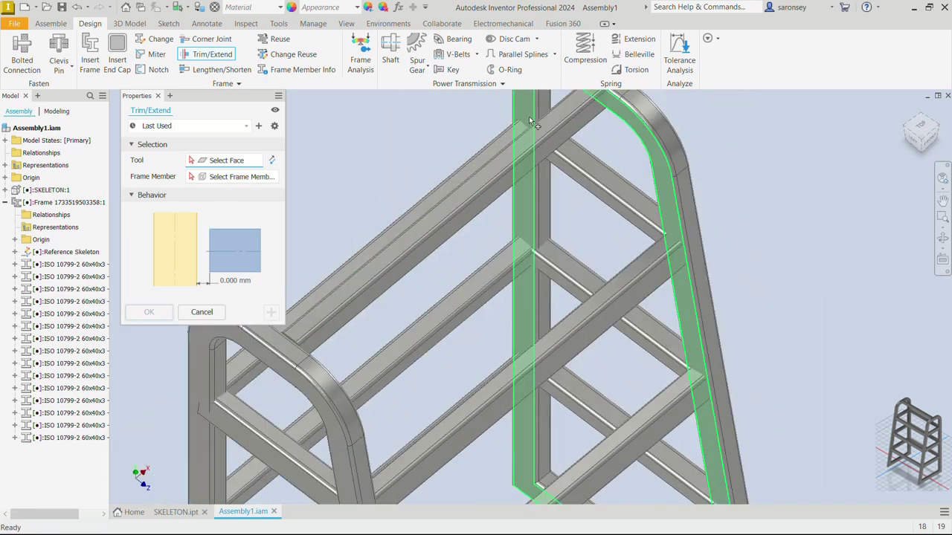
click(528, 117)
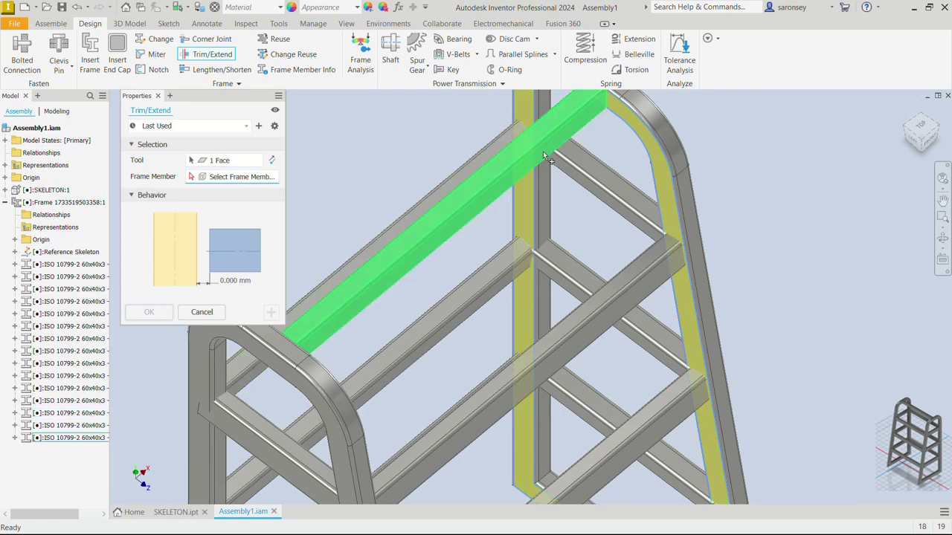
click(476, 156)
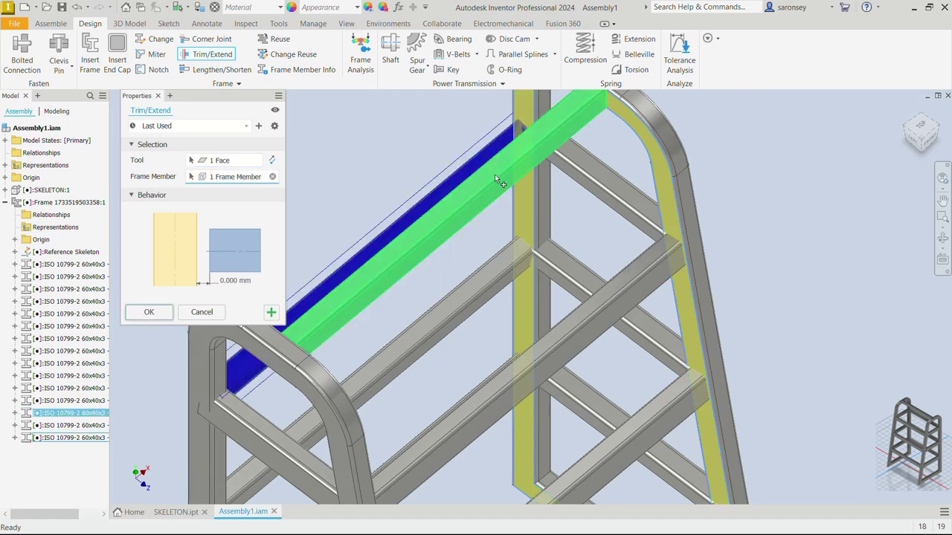
click(494, 174)
click(513, 267)
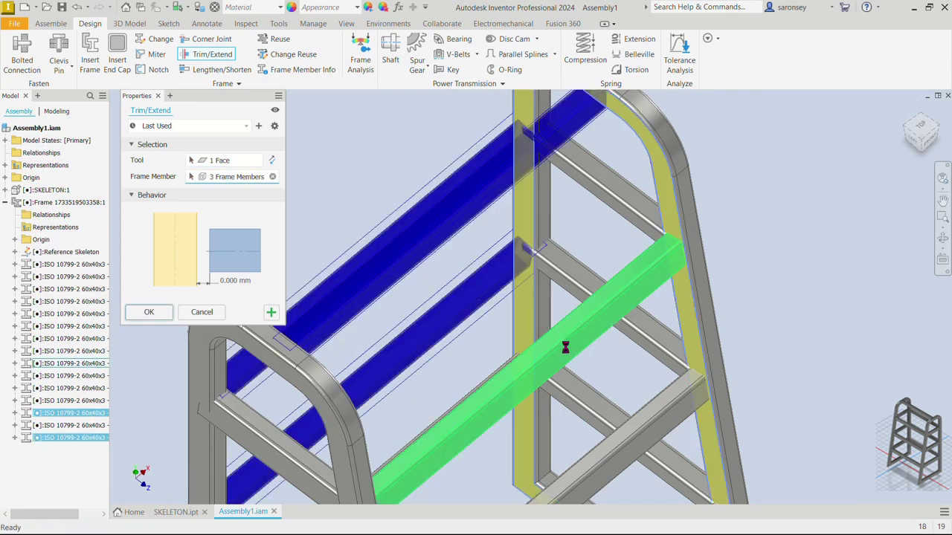
click(560, 349)
scroll(561, 349, down, 5)
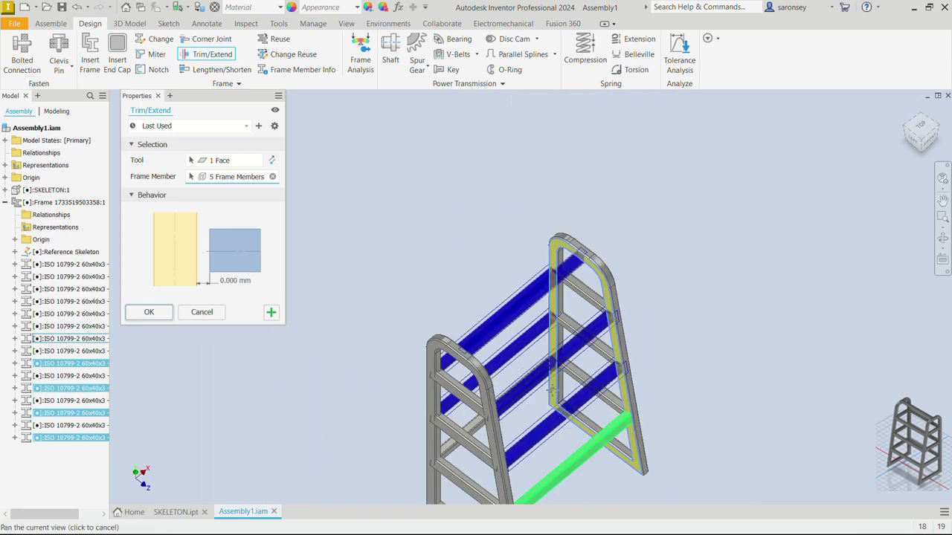
click(583, 455)
middle_drag(583, 455, 533, 354)
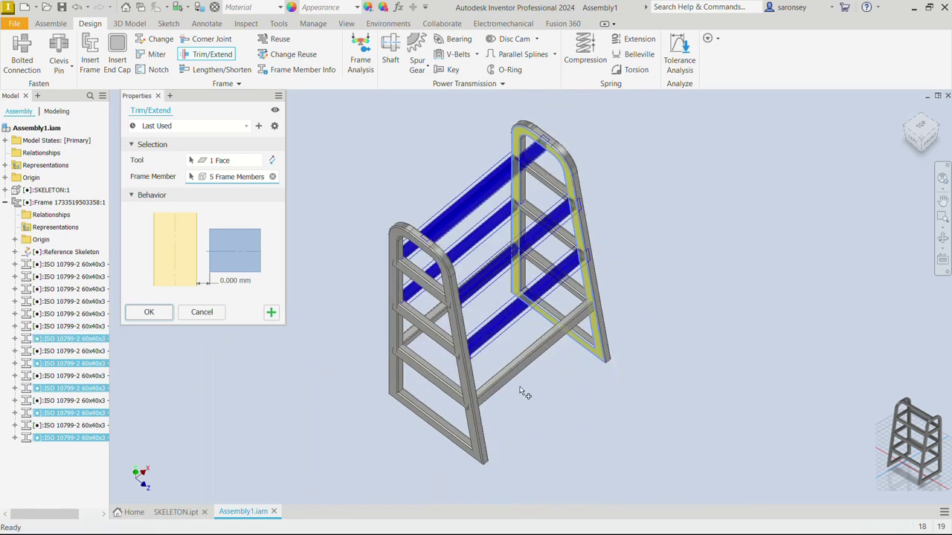
click(506, 366)
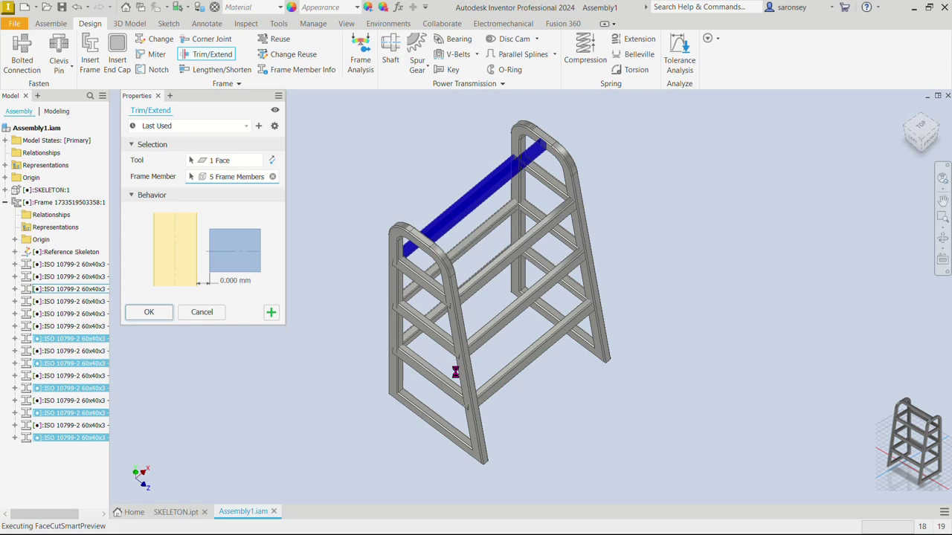
click(415, 348)
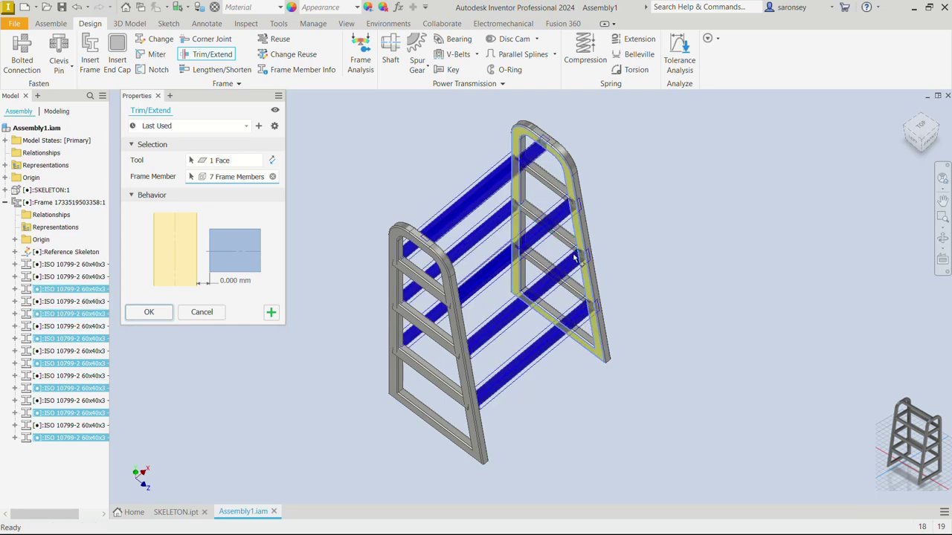
click(272, 312)
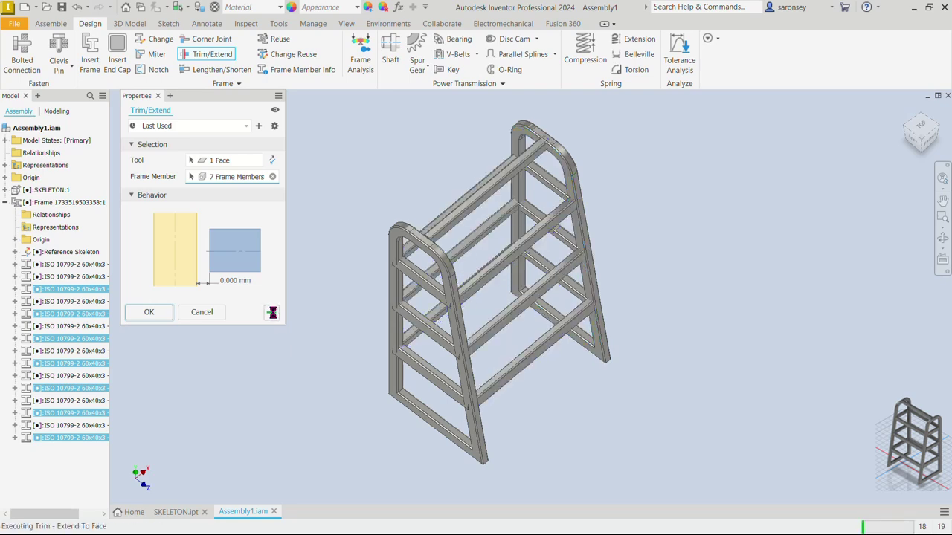
Trim the six short crossbars of both end frames to the inner face of the near frame's vertical leg and continue trimming.
scroll(399, 307, up, 5)
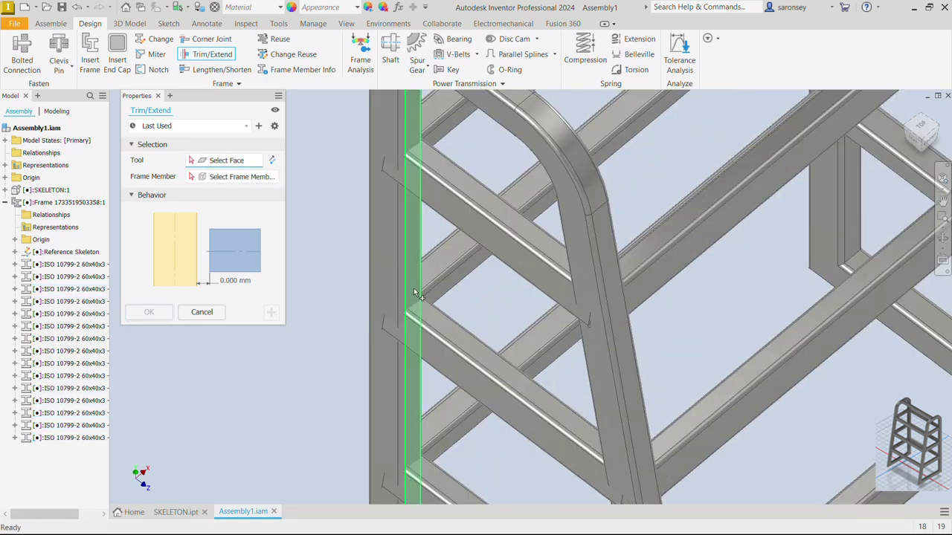
click(416, 289)
scroll(417, 286, down, 5)
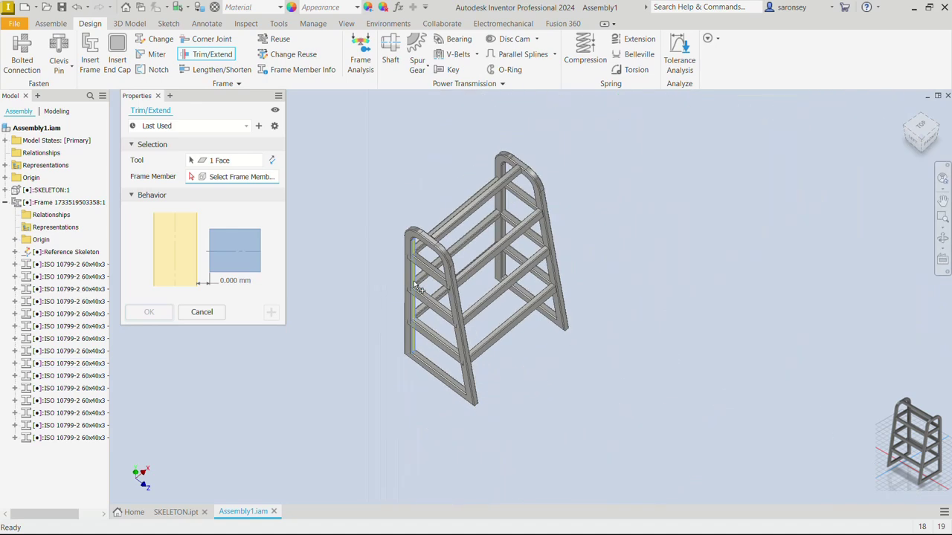
scroll(420, 272, up, 3)
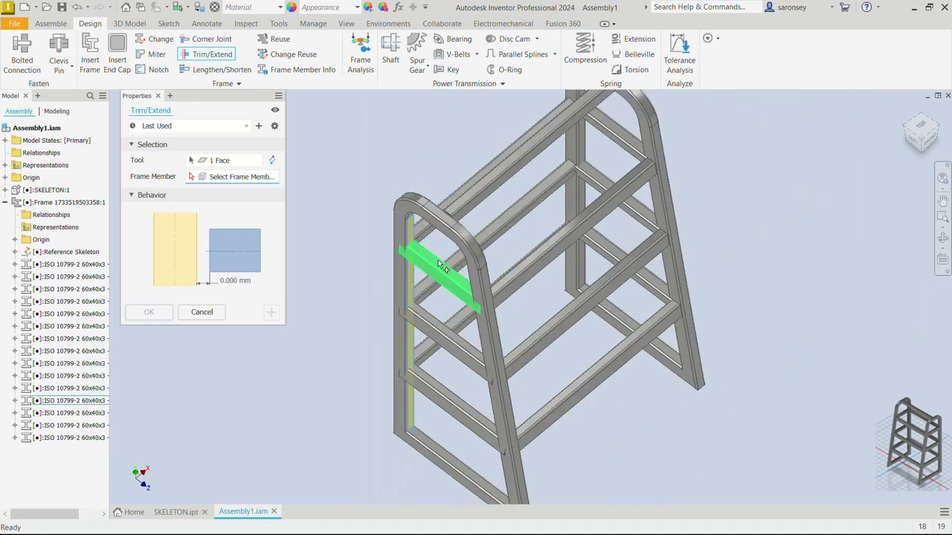
click(437, 260)
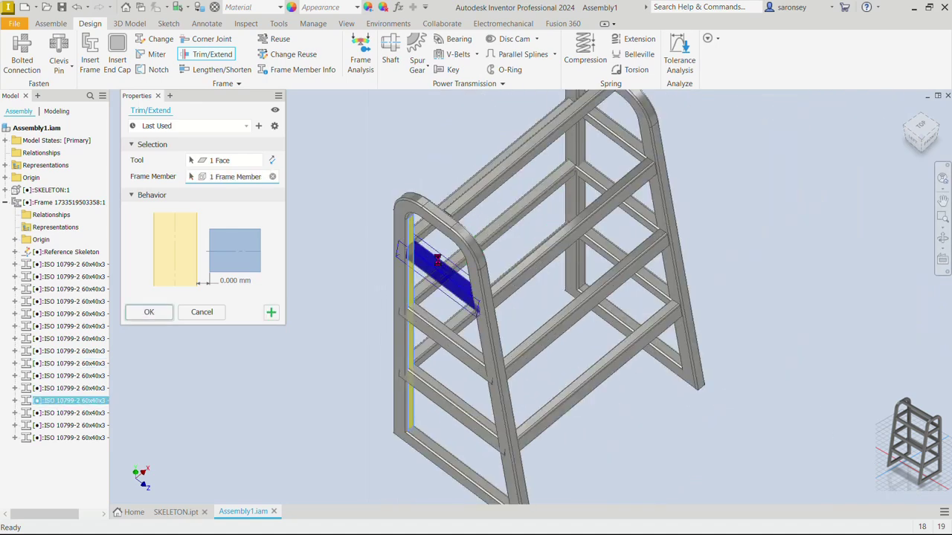
click(445, 333)
click(449, 398)
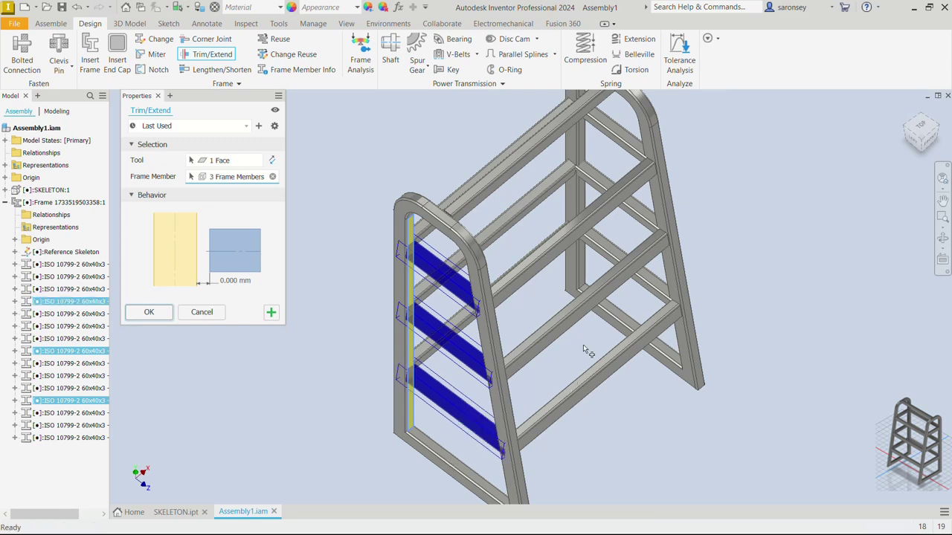
click(615, 253)
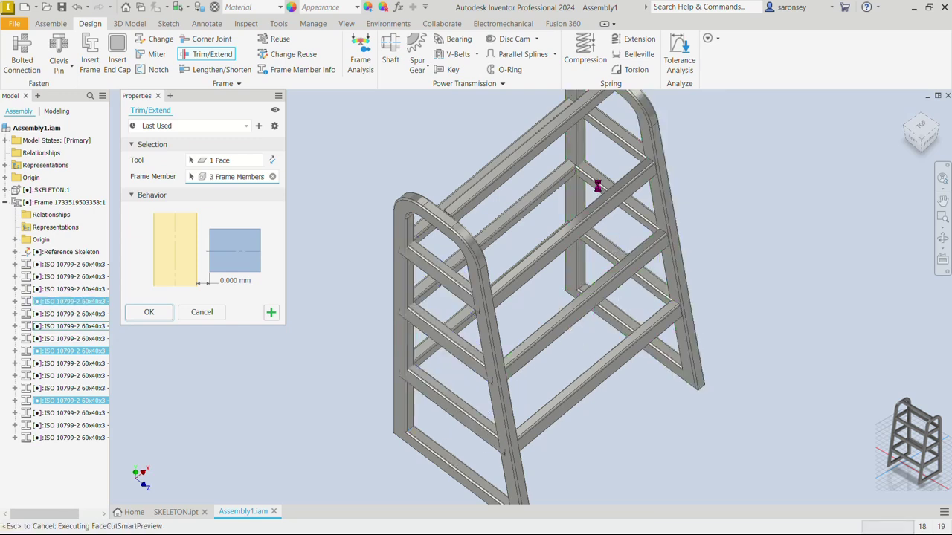
click(629, 141)
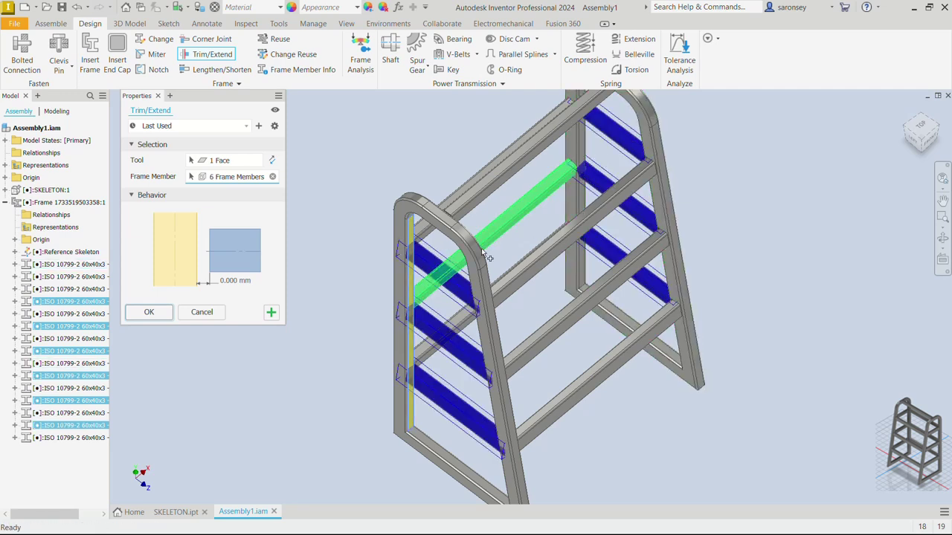
click(272, 314)
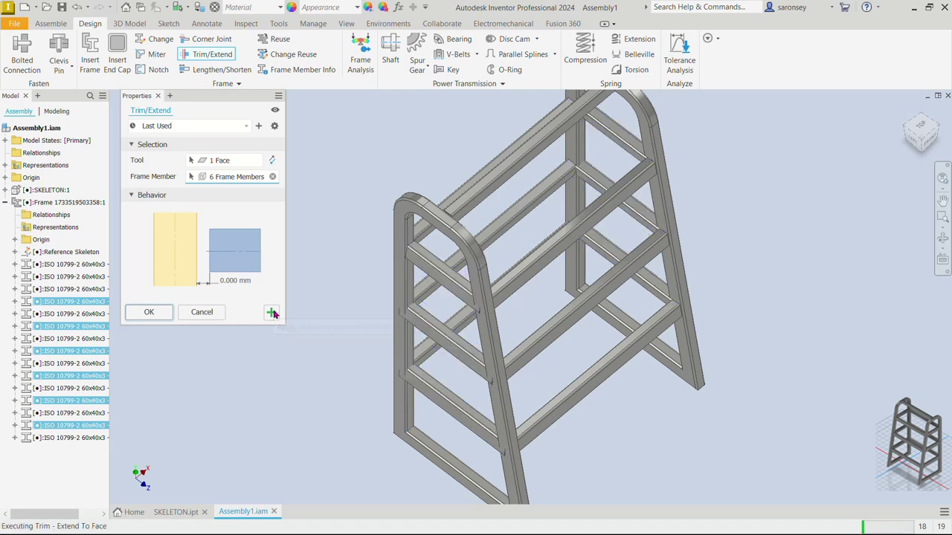
scroll(421, 271, up, 5)
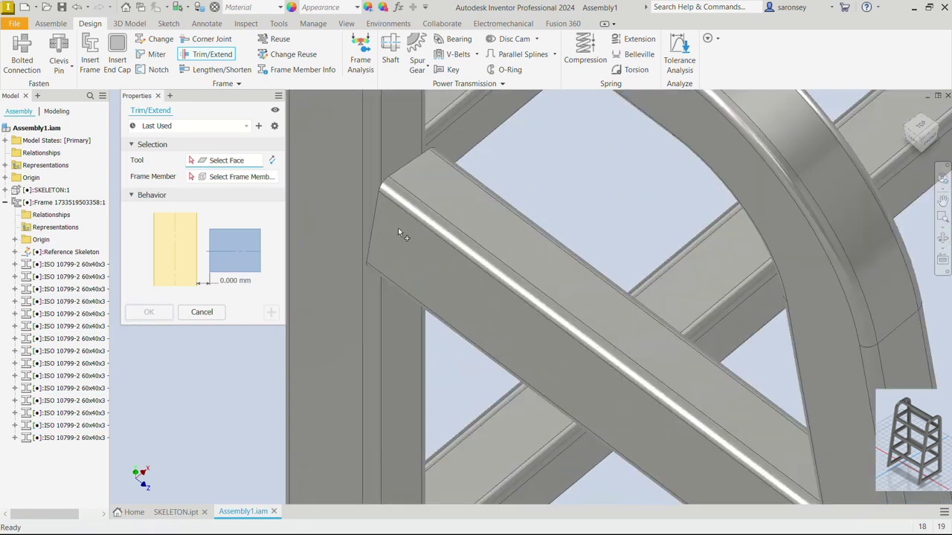
scroll(374, 218, down, 5)
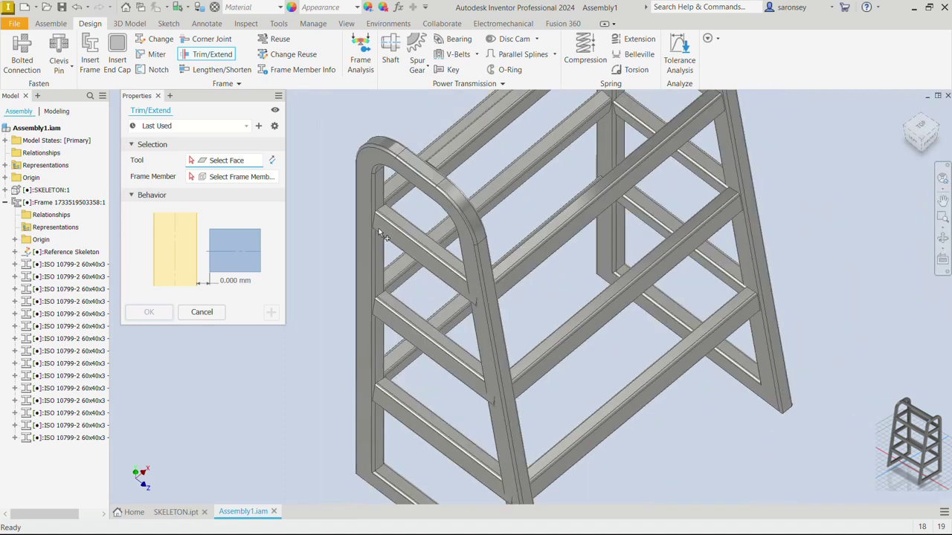
shift+middle_drag(474, 238, 554, 260)
scroll(628, 217, up, 8)
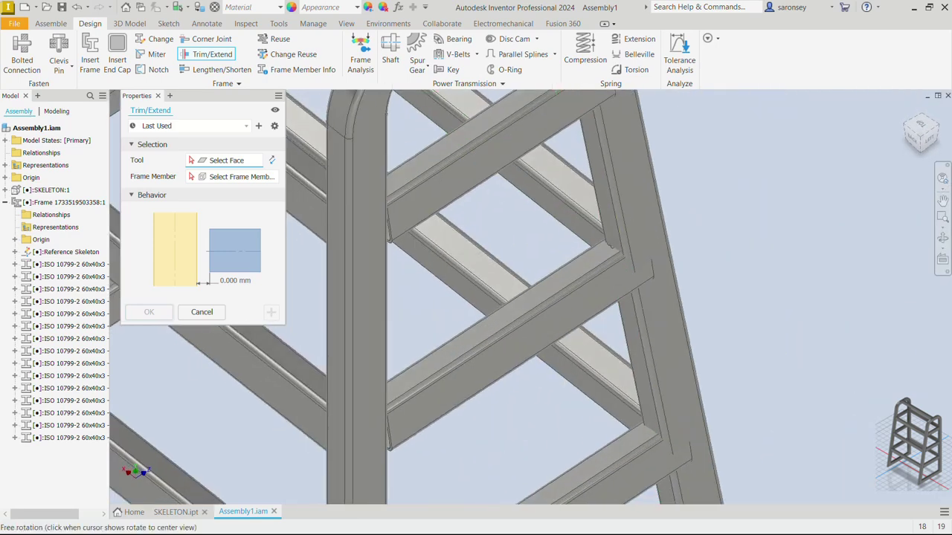
click(632, 192)
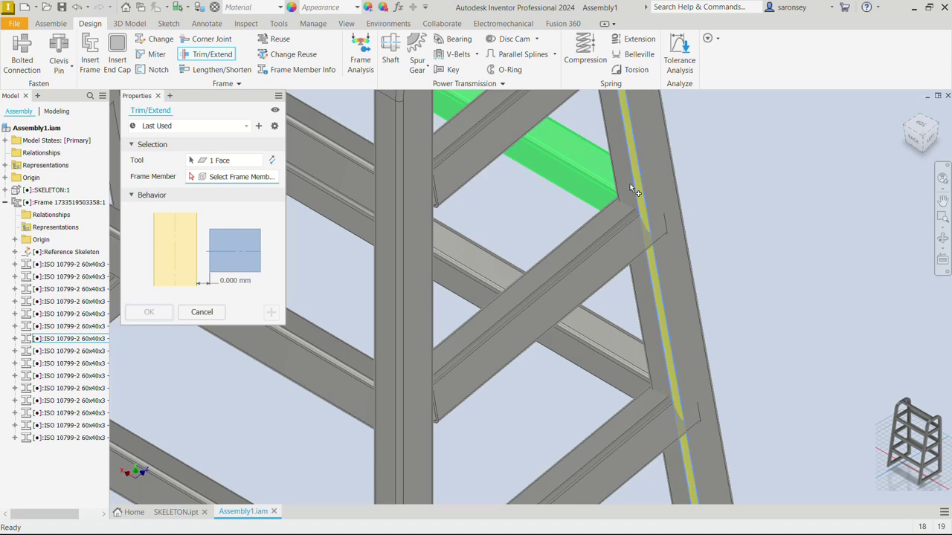
scroll(631, 192, down, 5)
scroll(649, 200, up, 5)
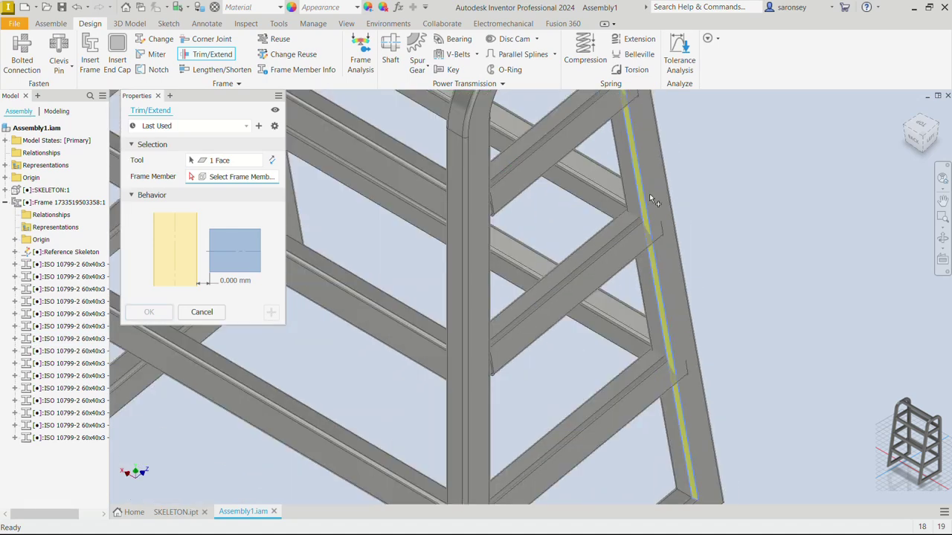
scroll(649, 197, down, 5)
scroll(369, 276, up, 3)
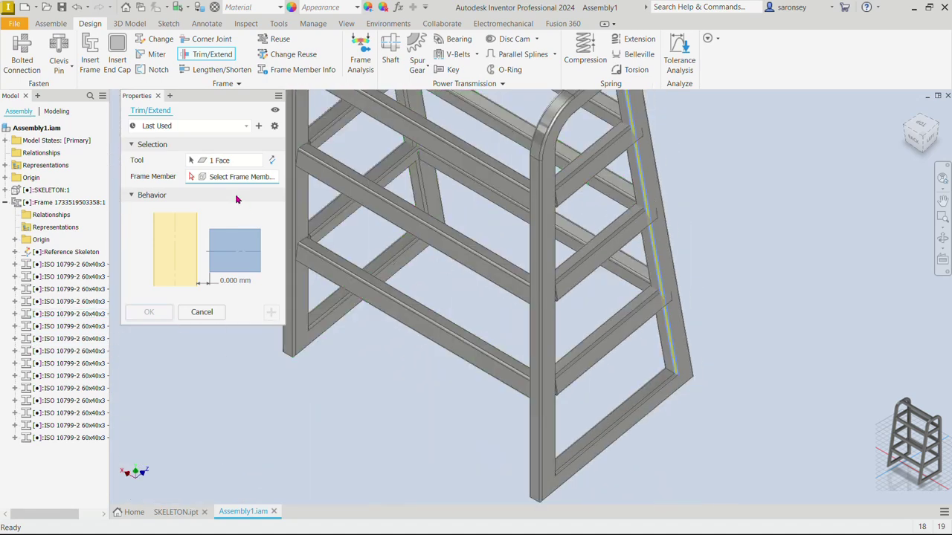
click(243, 165)
click(257, 162)
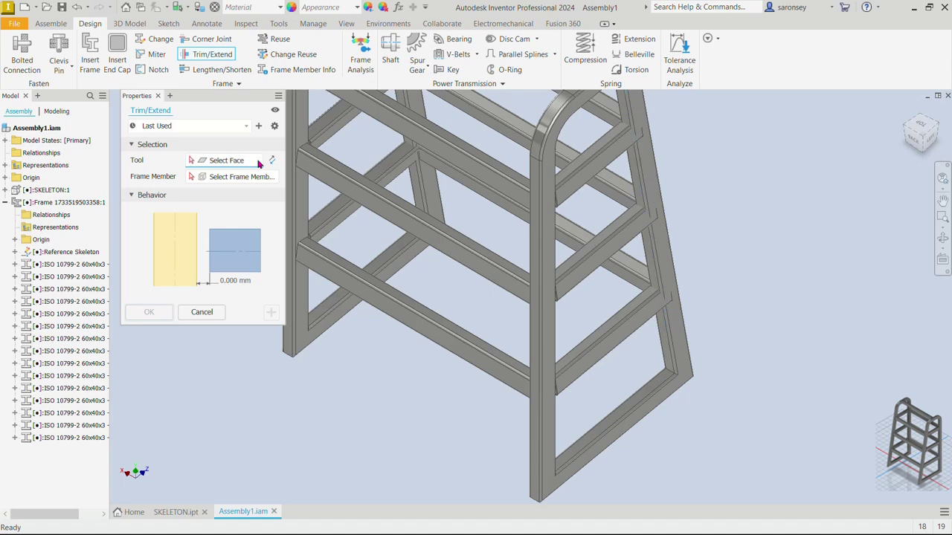
Trim the other ends of the six short crossbars to the inner face of the slanted end-frame leg and finish Trim/Extend.
scroll(650, 190, up, 5)
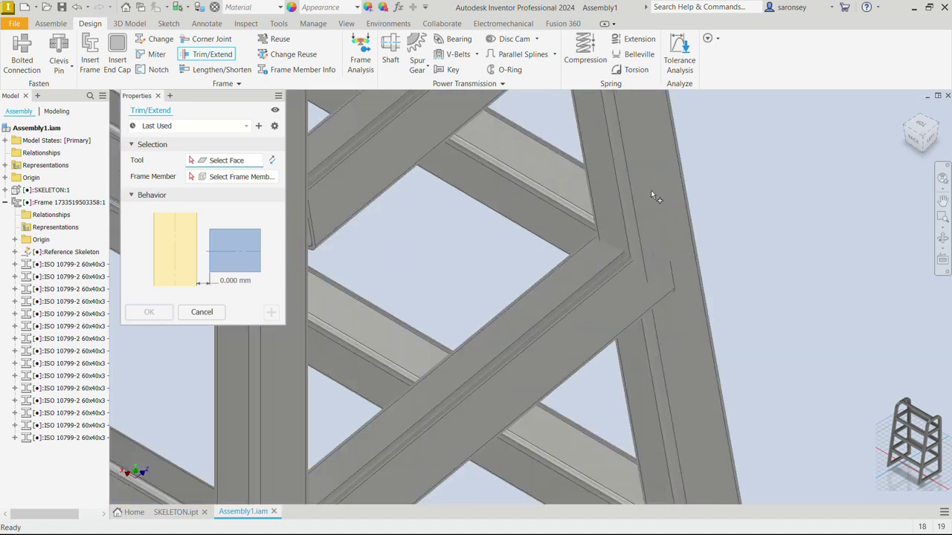
click(608, 197)
scroll(608, 197, down, 4)
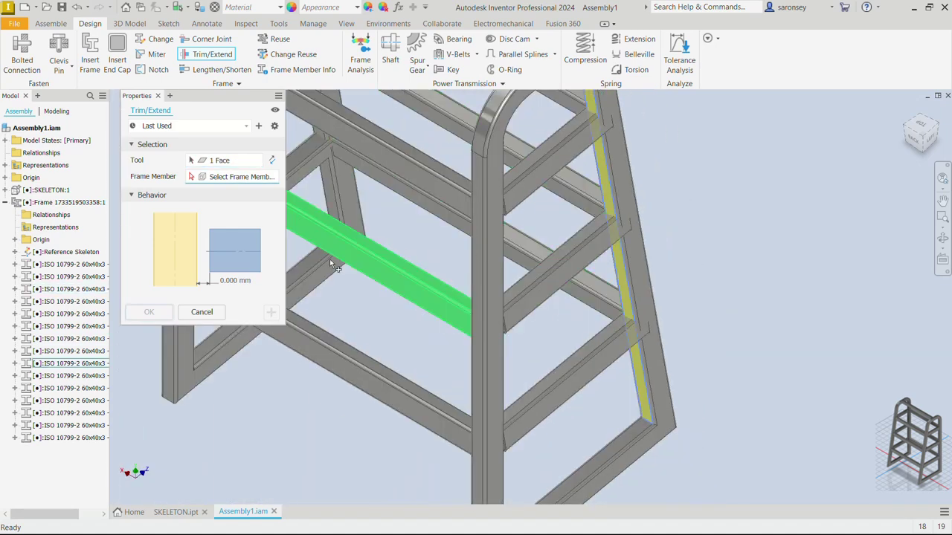
scroll(595, 362, down, 4)
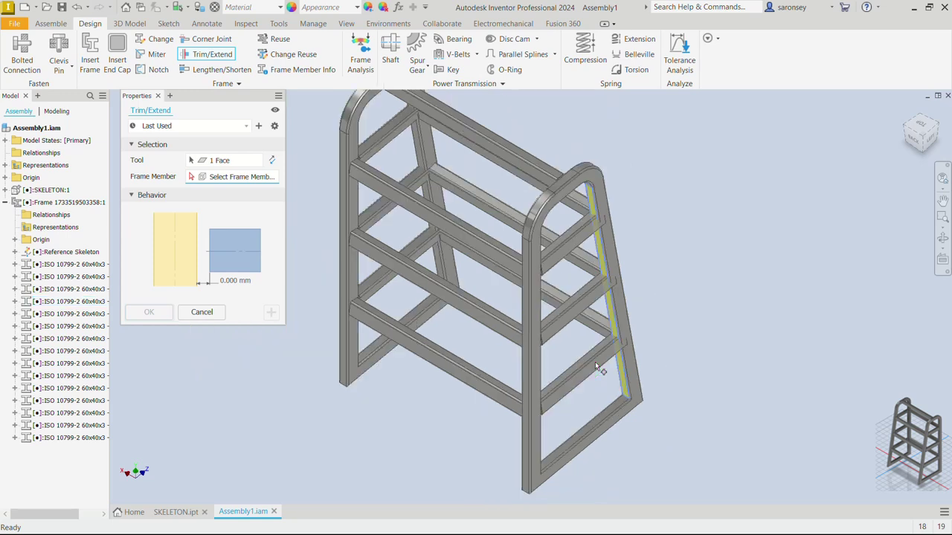
click(580, 380)
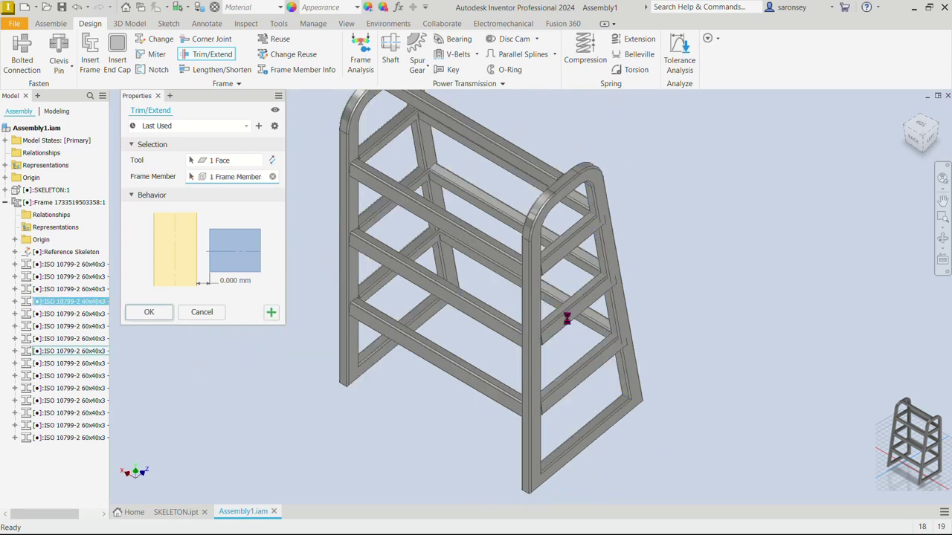
click(567, 319)
click(571, 249)
click(379, 213)
click(378, 147)
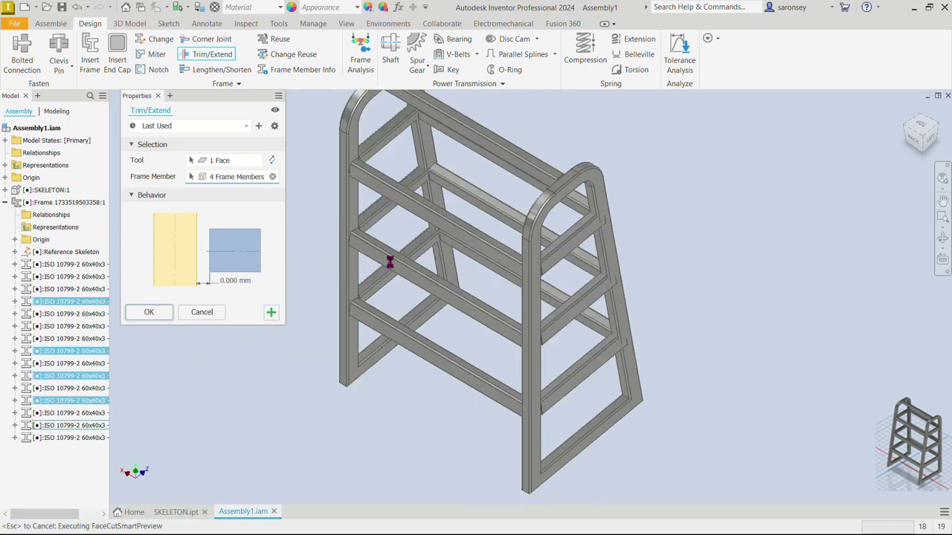
click(379, 281)
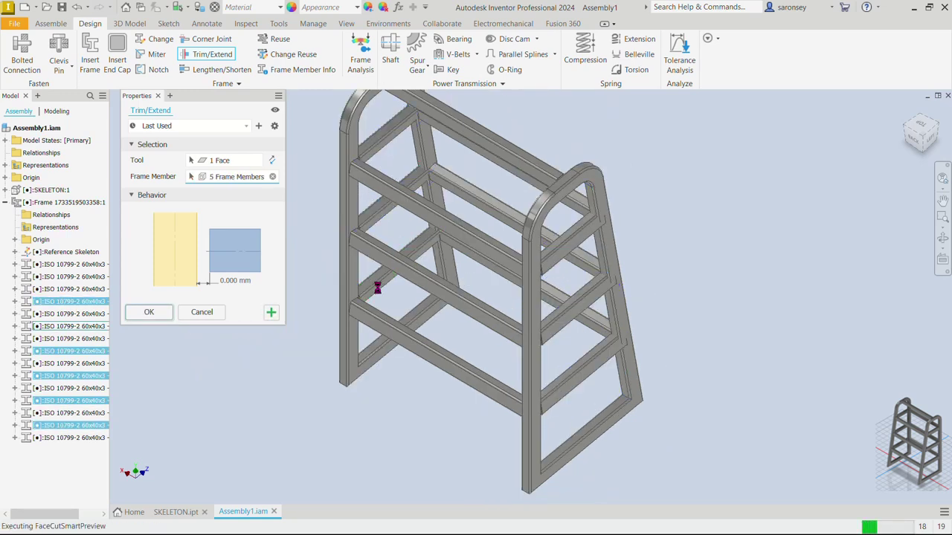
click(153, 313)
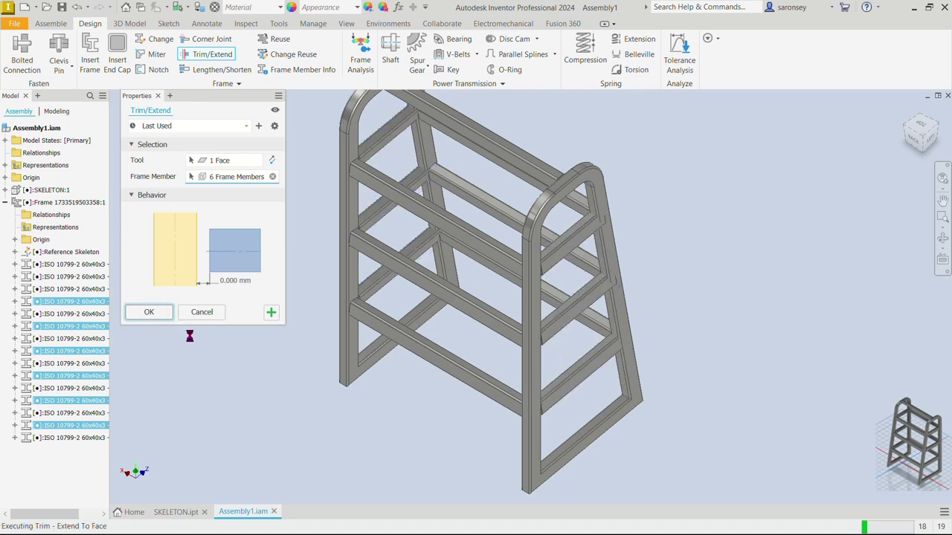
Apply the Chrome - Polished Black appearance to the whole frame.
shift+middle_drag(525, 340, 431, 334)
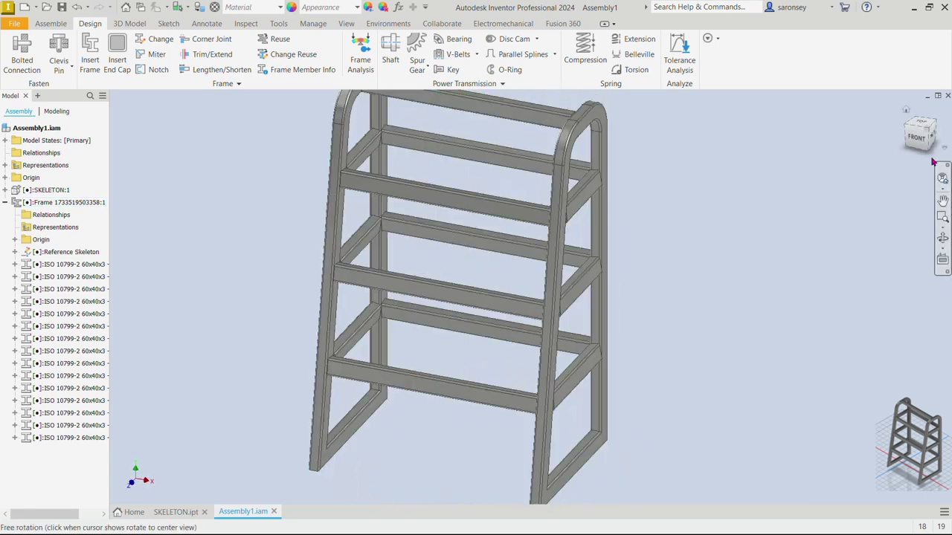
click(903, 110)
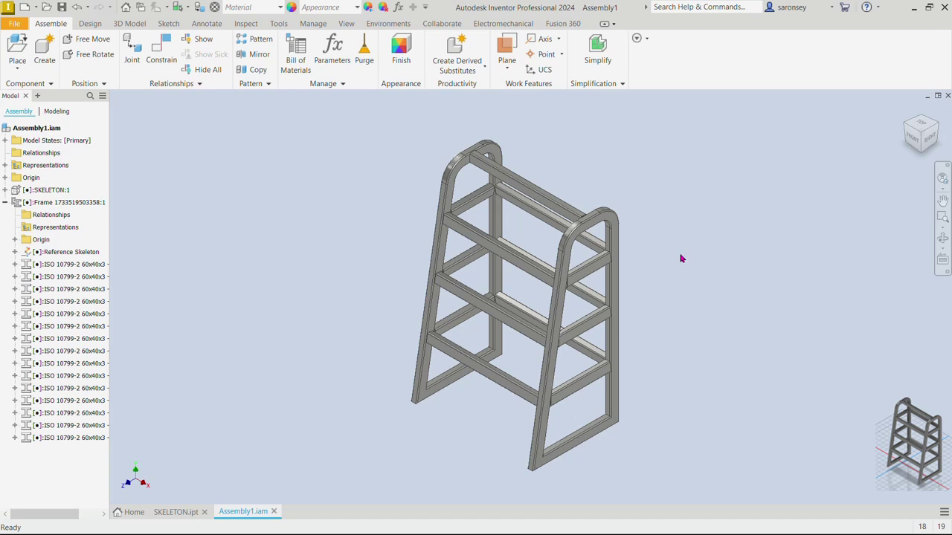
middle_drag(680, 258, 674, 227)
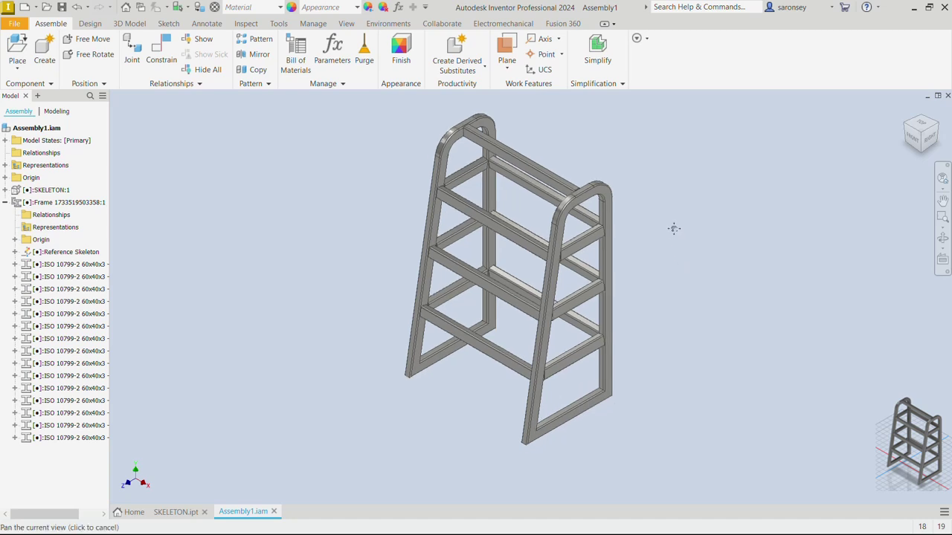
click(358, 7)
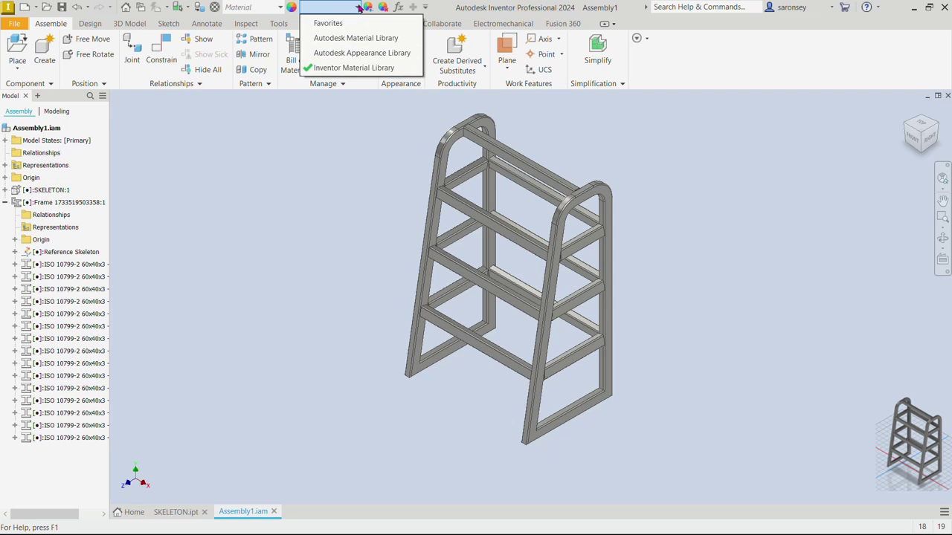
click(372, 164)
click(439, 165)
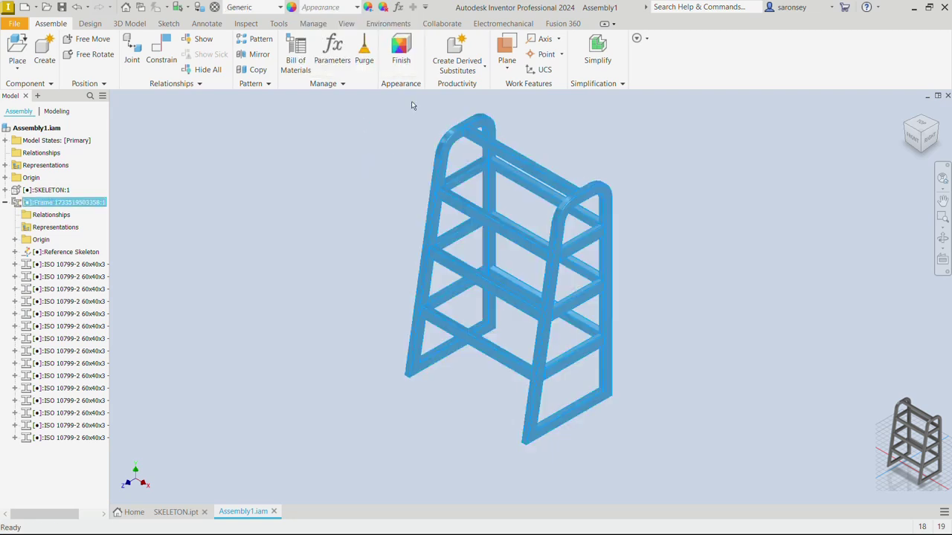
click(357, 7)
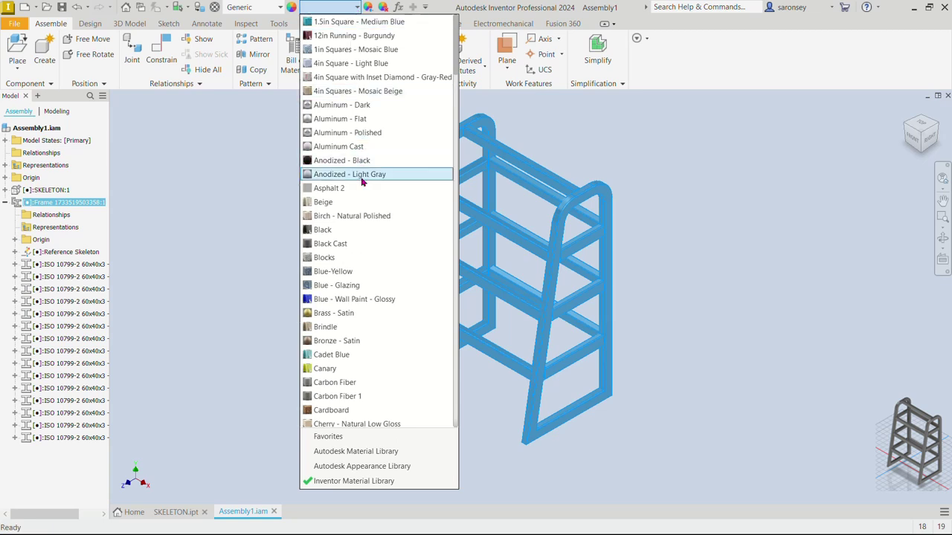
scroll(355, 314, down, 4)
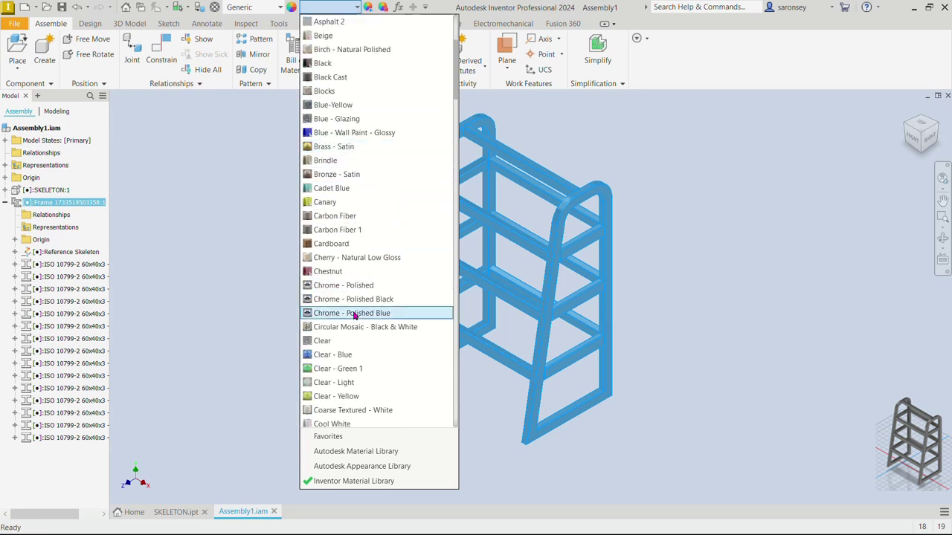
click(374, 300)
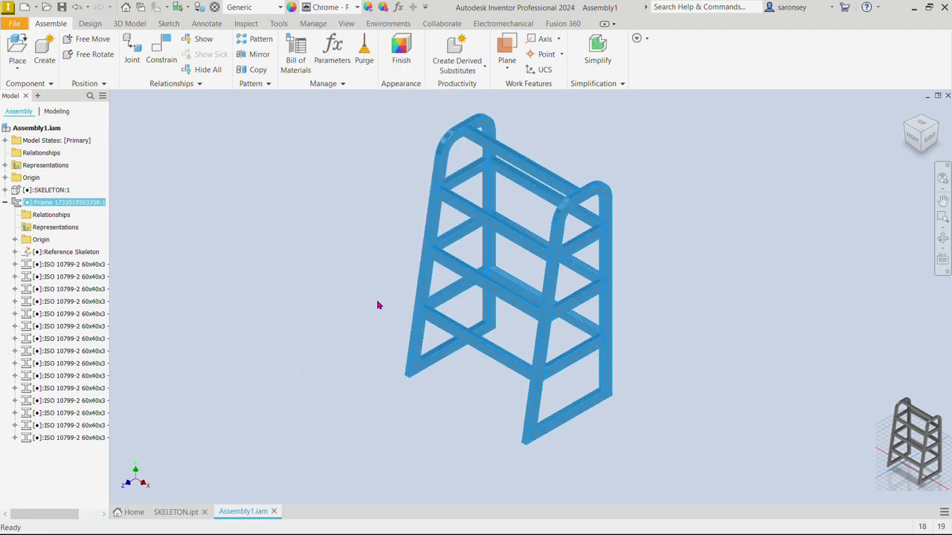
click(287, 264)
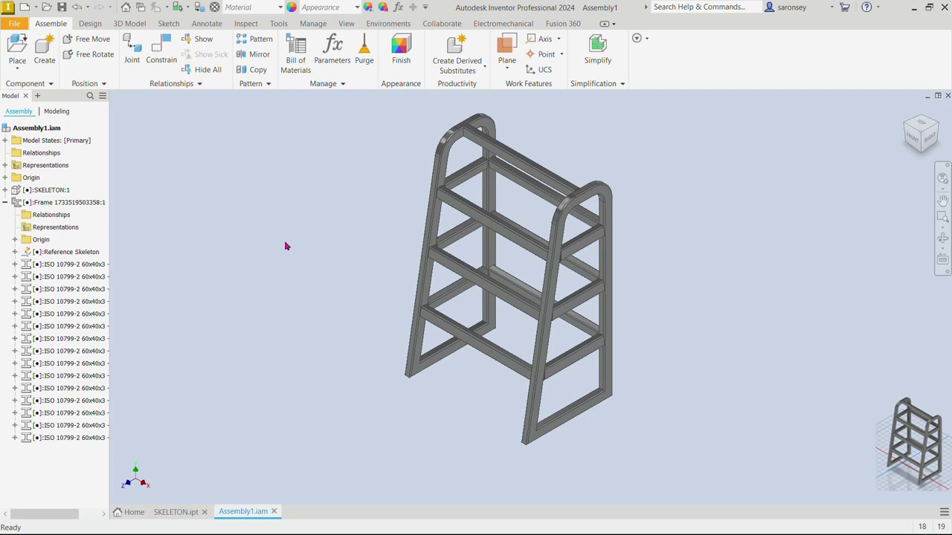
Switch the visual style to a shaded display without edges.
click(347, 24)
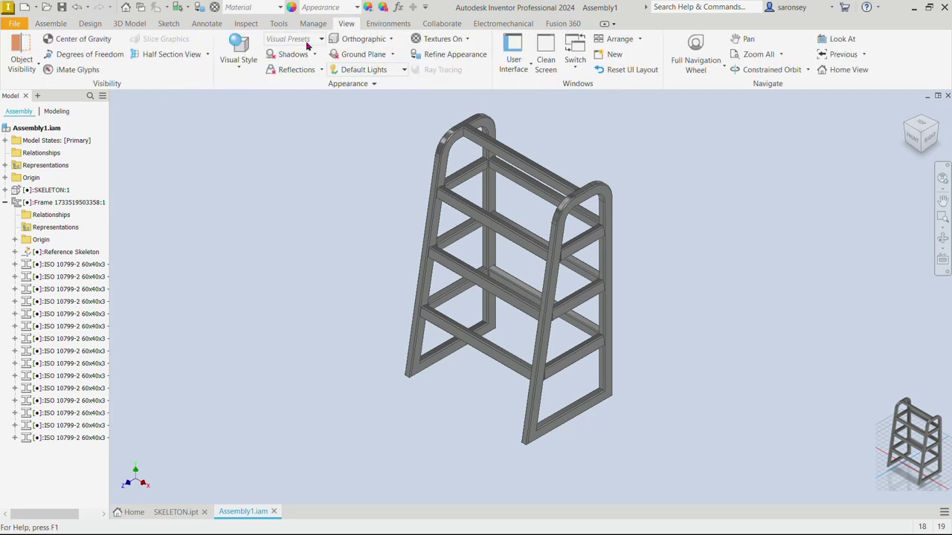
click(238, 58)
click(245, 141)
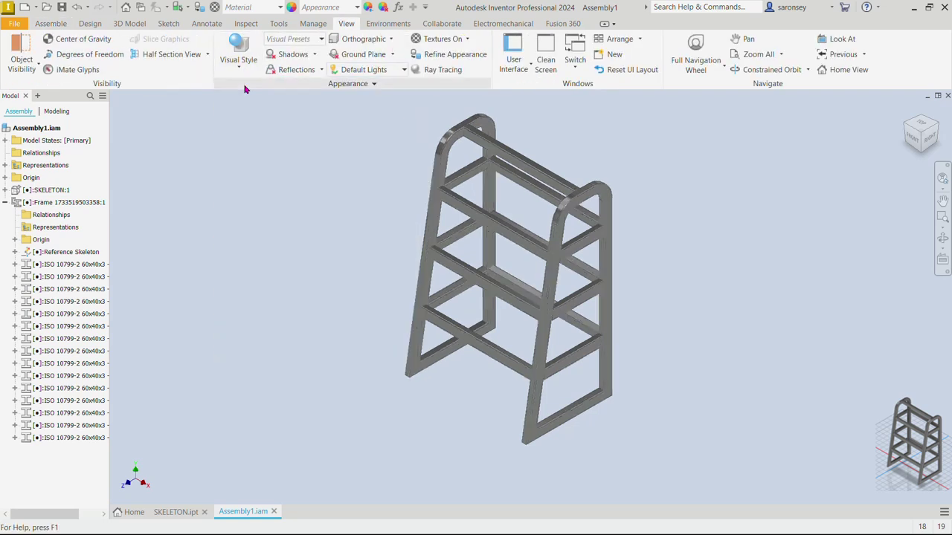
Turn on shadows, reflections and the ground plane for the model display.
click(293, 58)
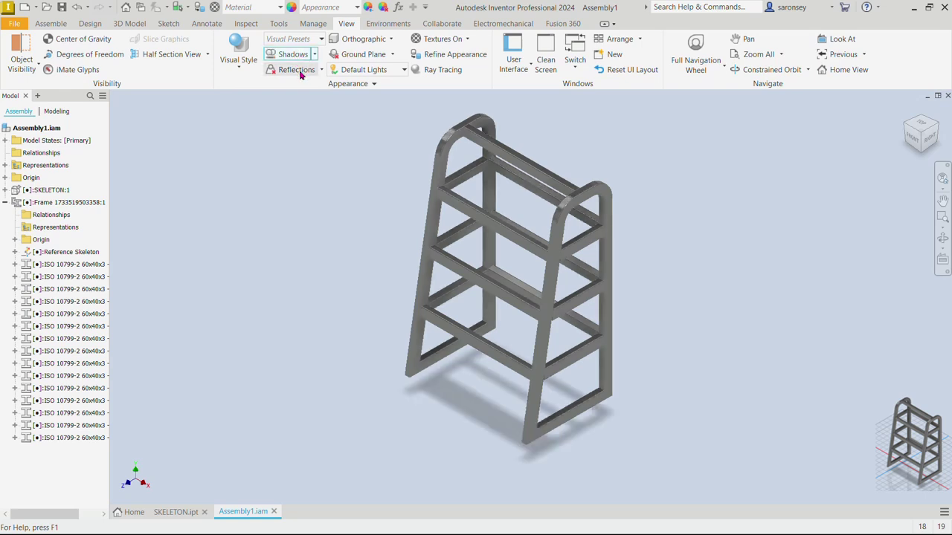
click(297, 69)
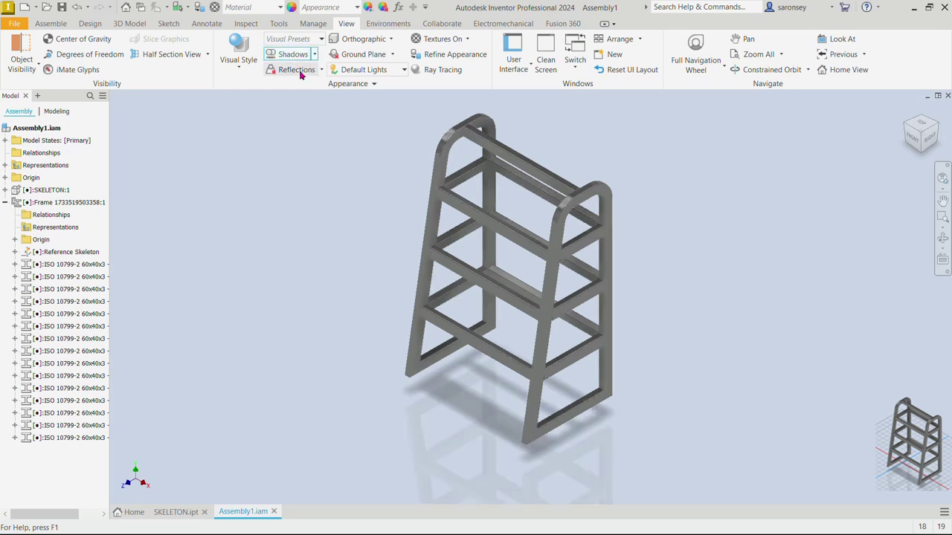
click(348, 58)
scroll(374, 181, up, 1)
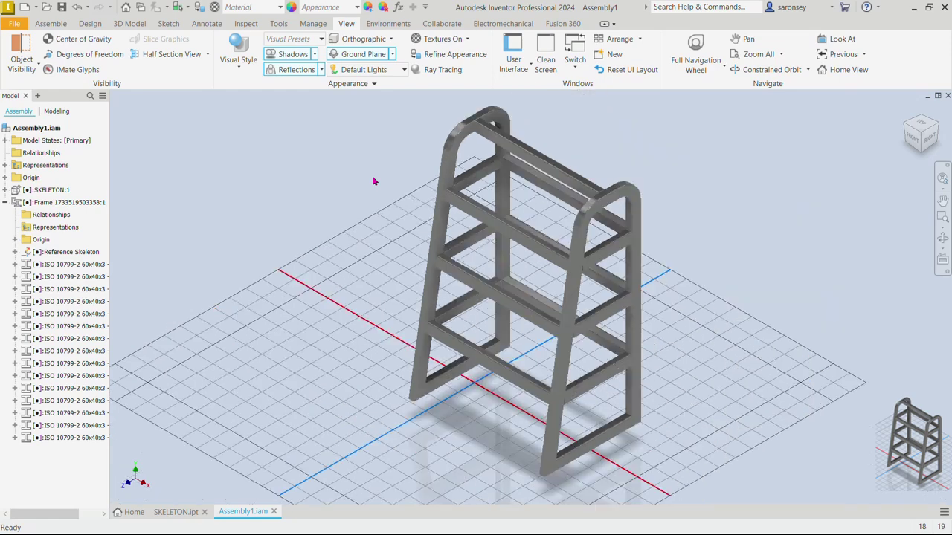
middle_drag(374, 181, 342, 190)
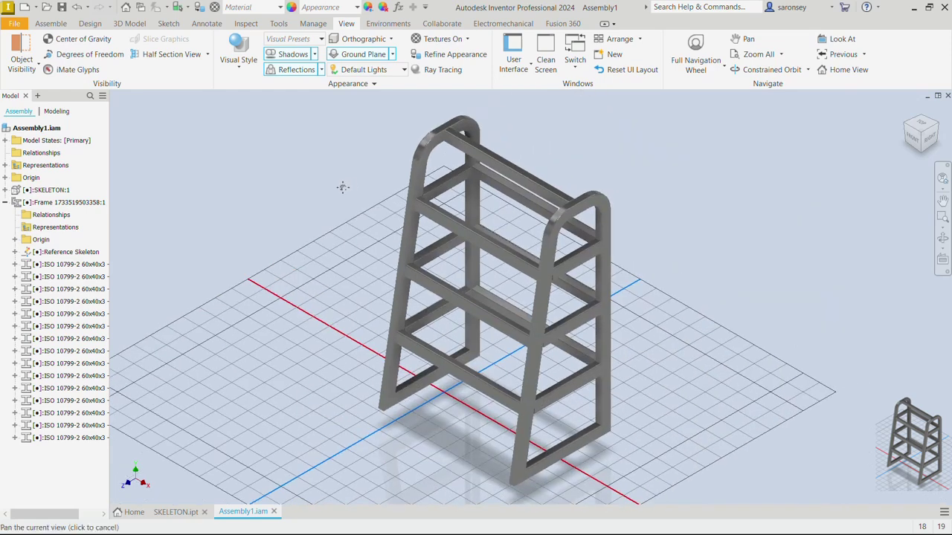
Switch the visual style to a shaded display with visible edges.
click(243, 71)
click(296, 143)
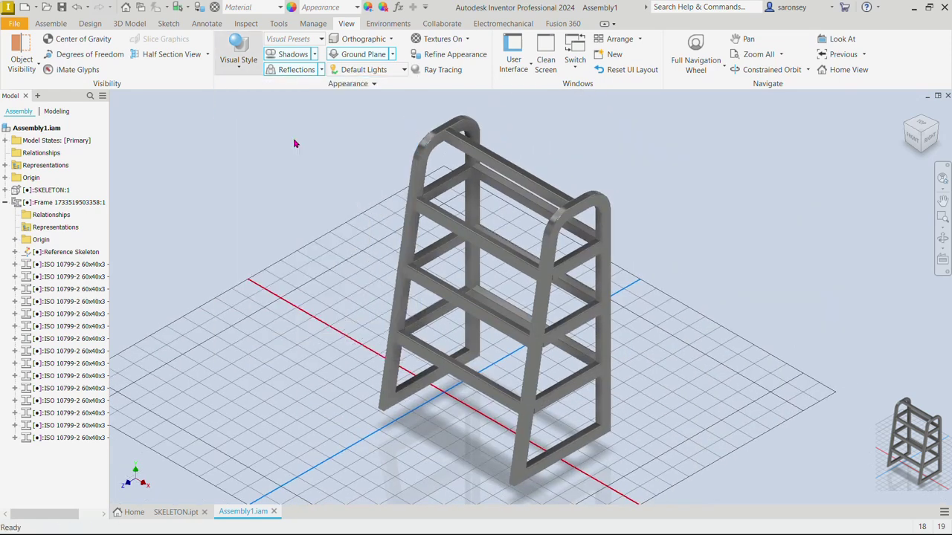
scroll(327, 162, up, 3)
scroll(330, 159, down, 3)
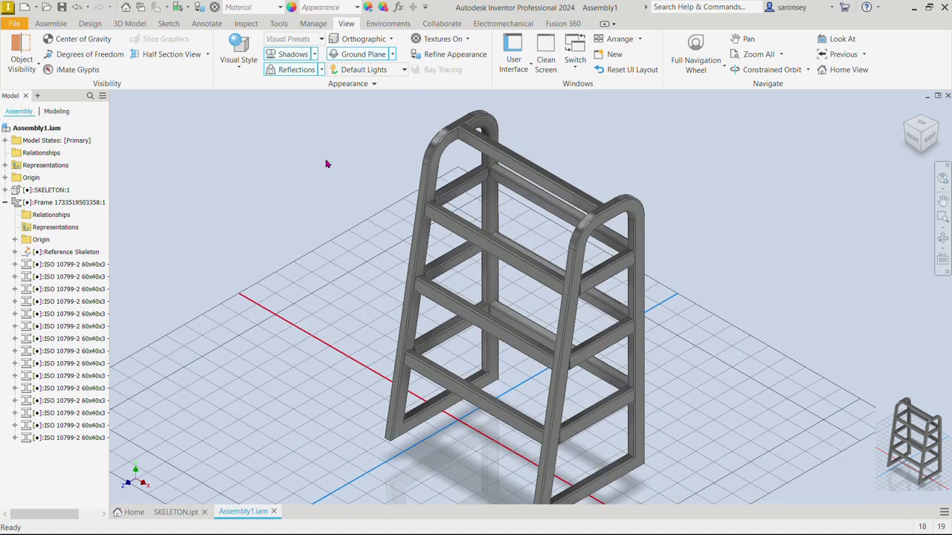
middle_drag(329, 160, 333, 135)
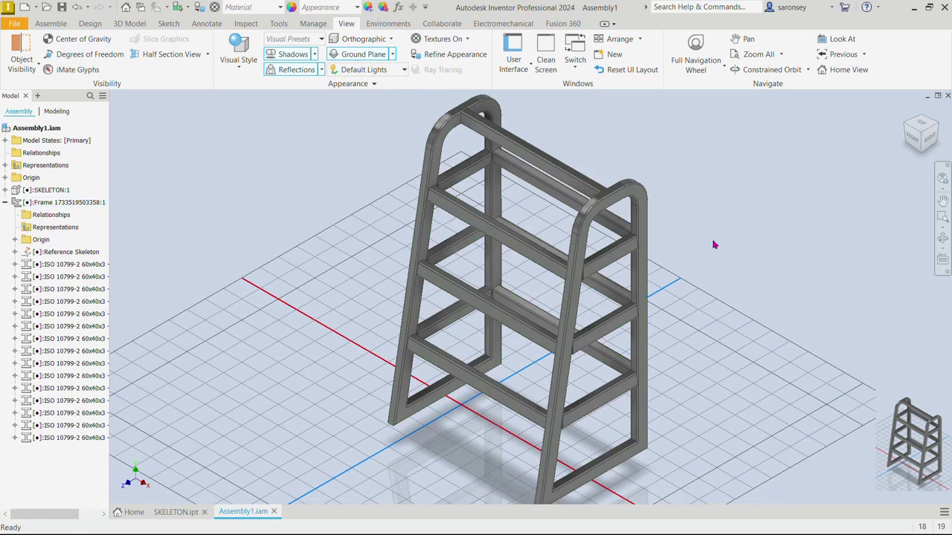
shift+middle_drag(713, 237, 713, 232)
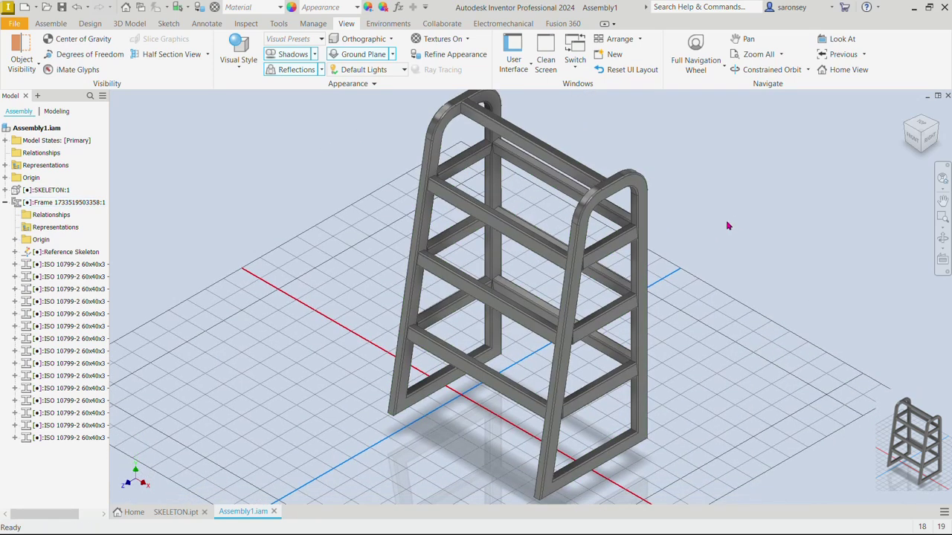